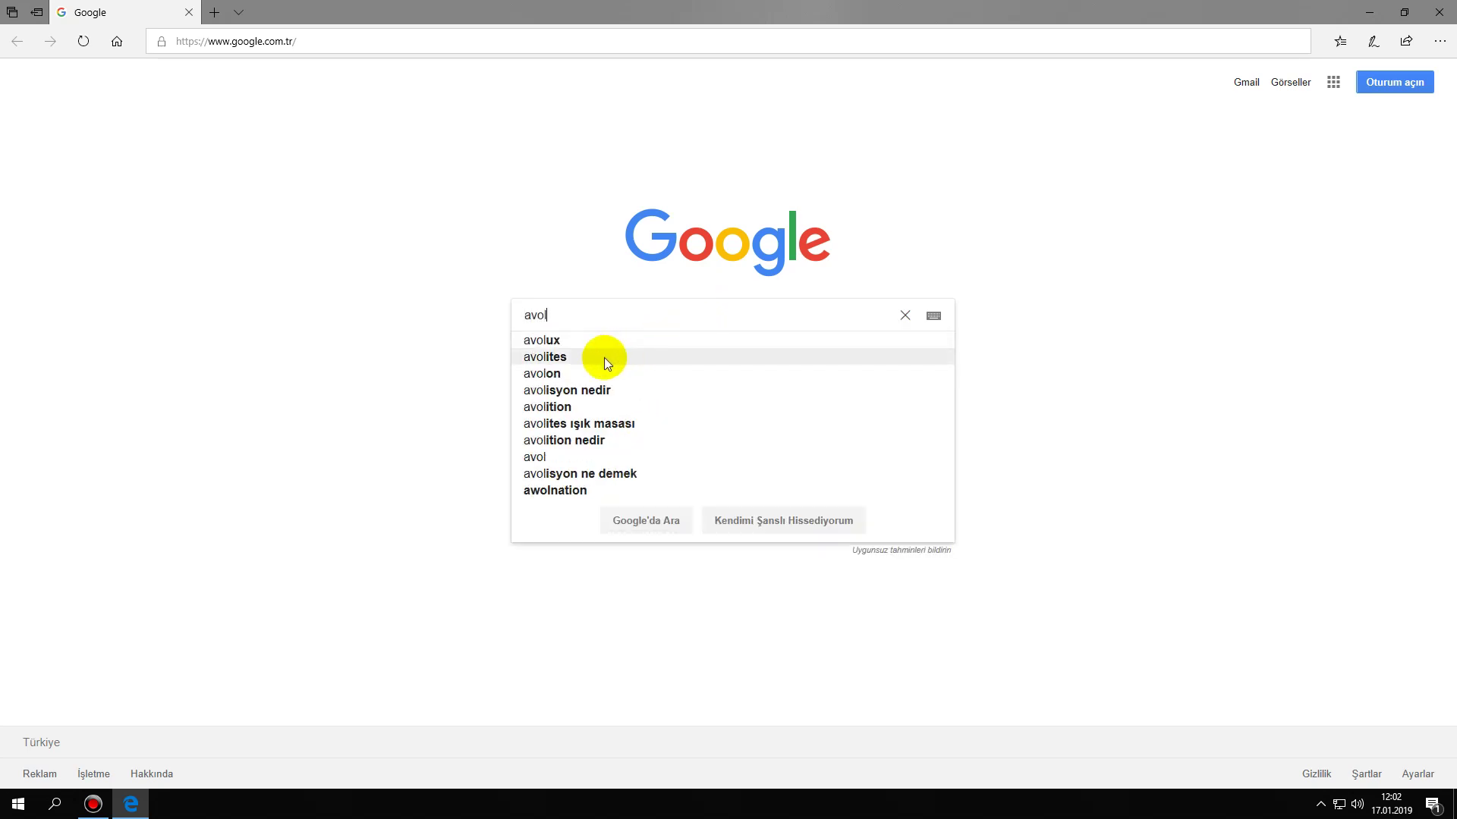
# - Search Google for avolites, go to avolites.com and open its User Registration form
pyautogui.click(606, 358)
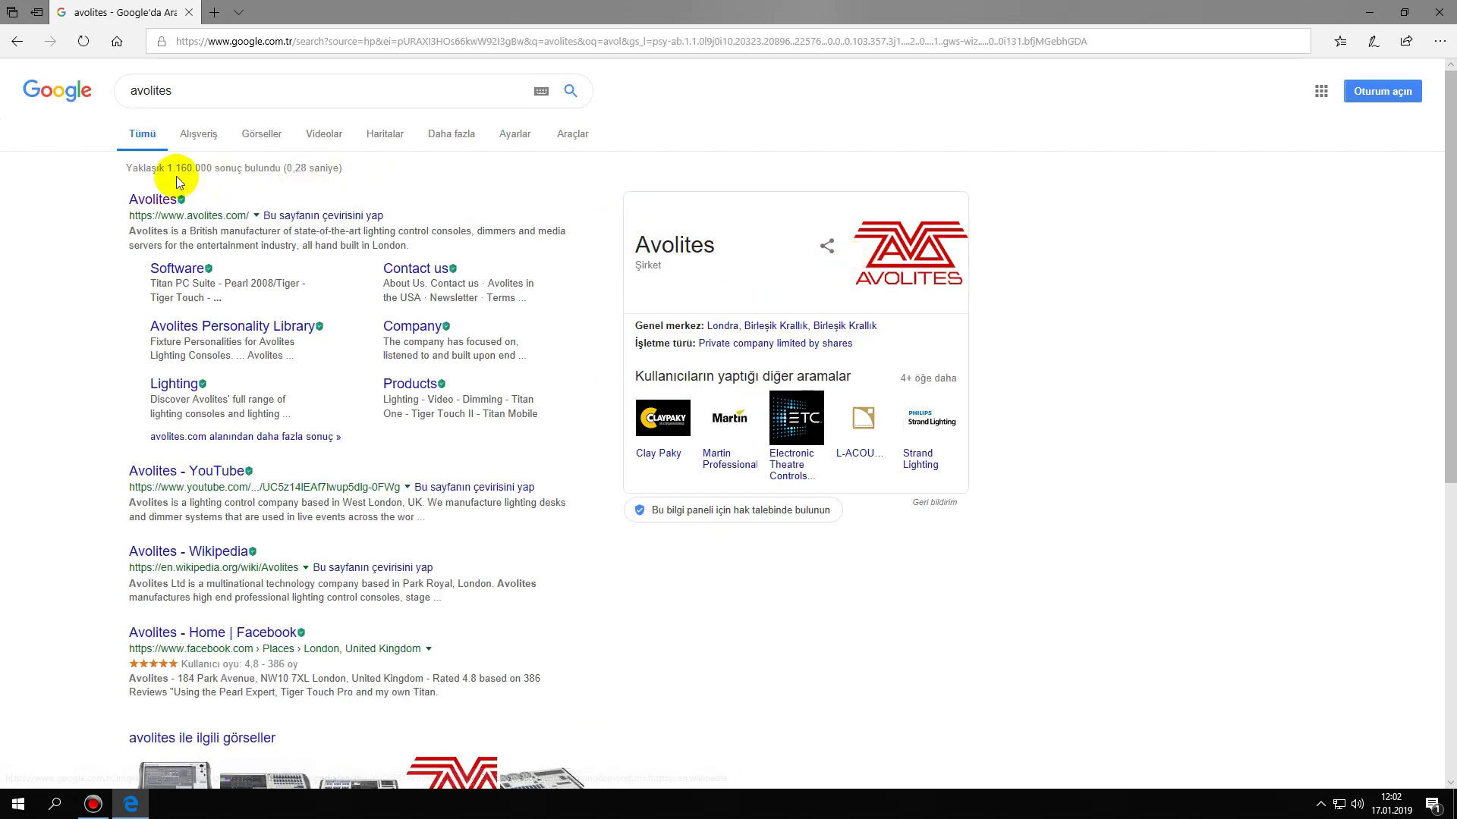
pyautogui.click(140, 197)
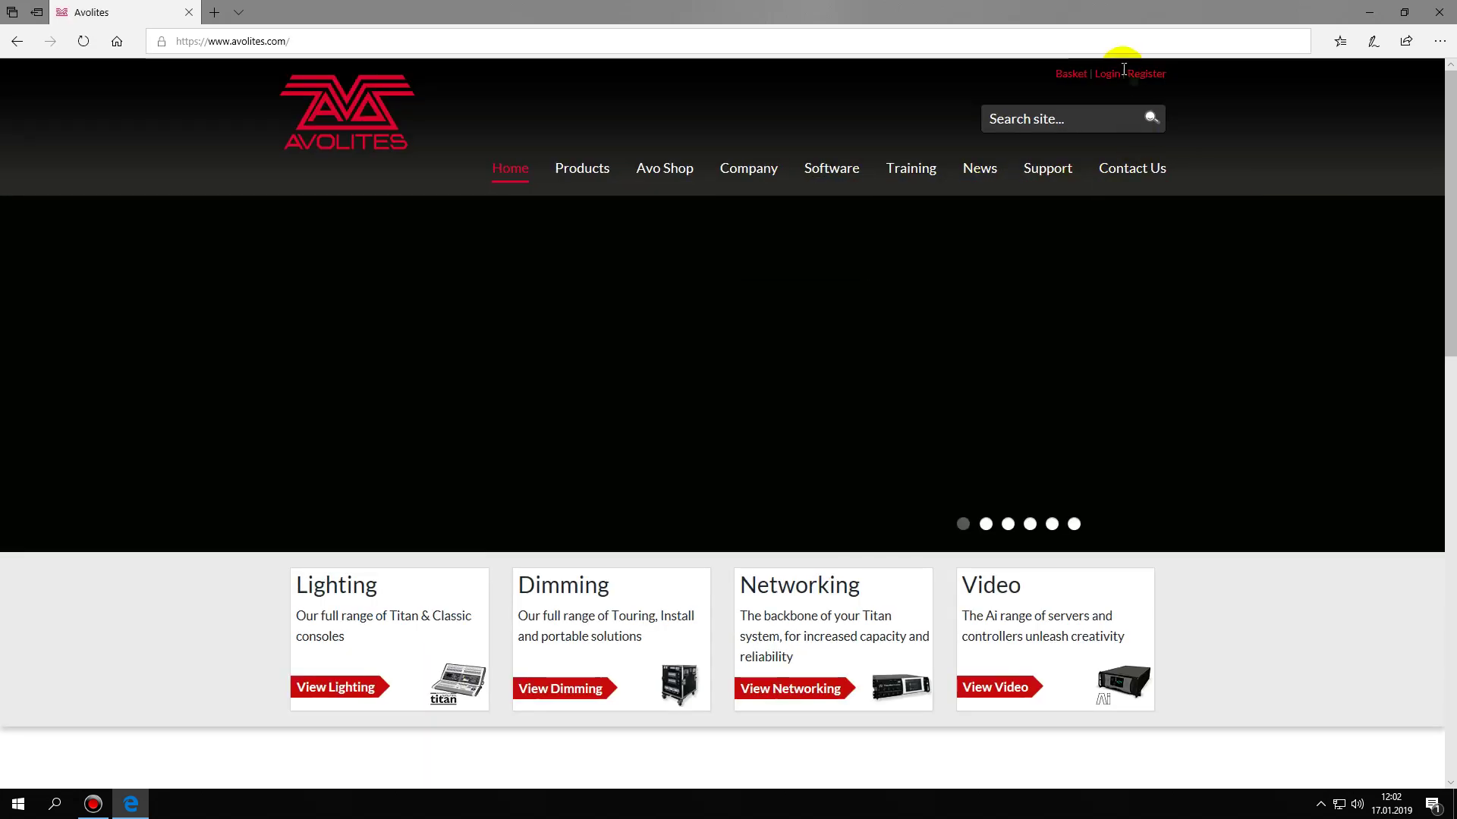
pyautogui.click(1149, 79)
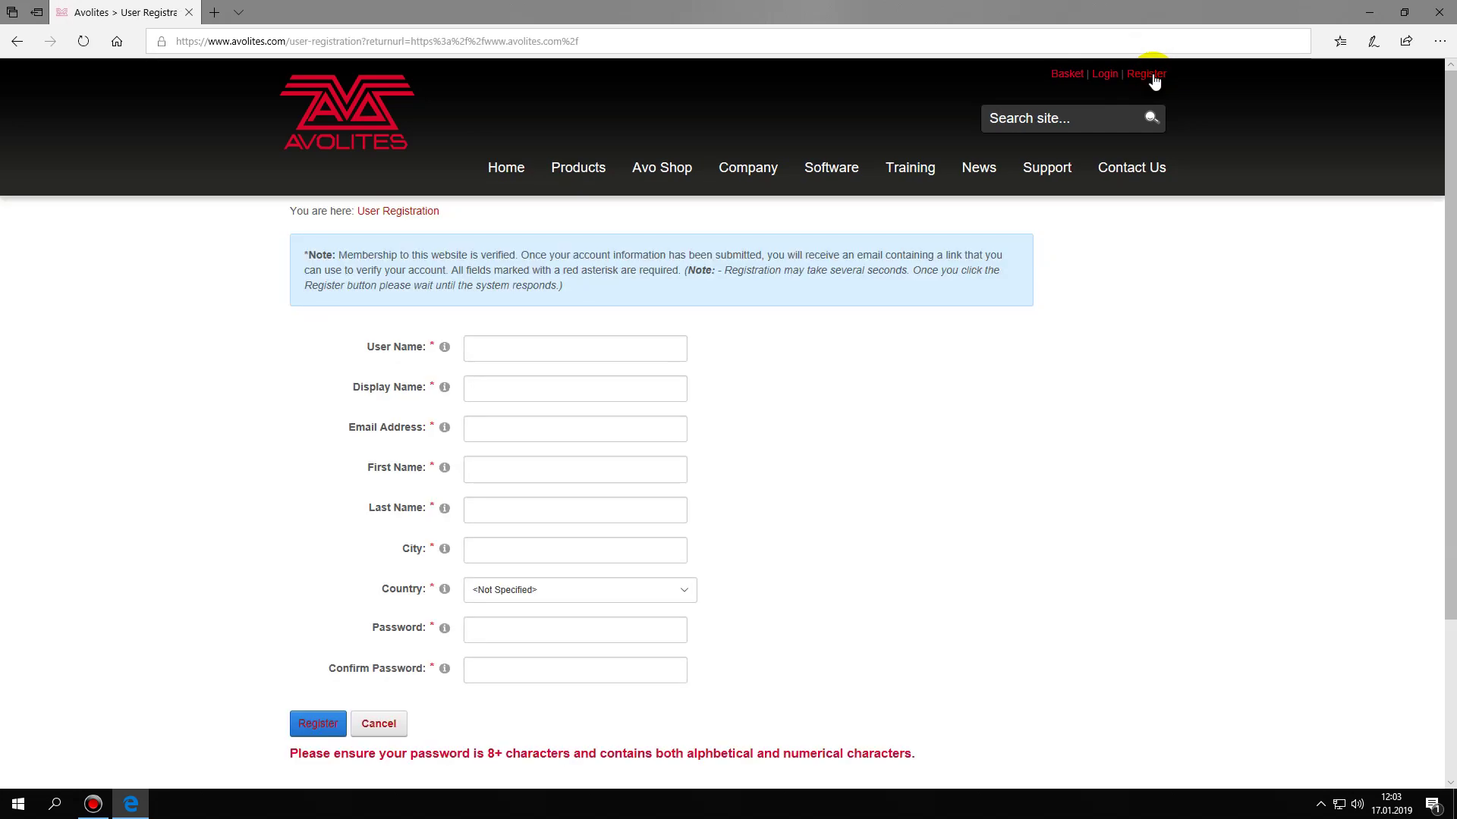
# - Enter the account's user name, display name, e-mail address, first name, last name and city
pyautogui.click(565, 347)
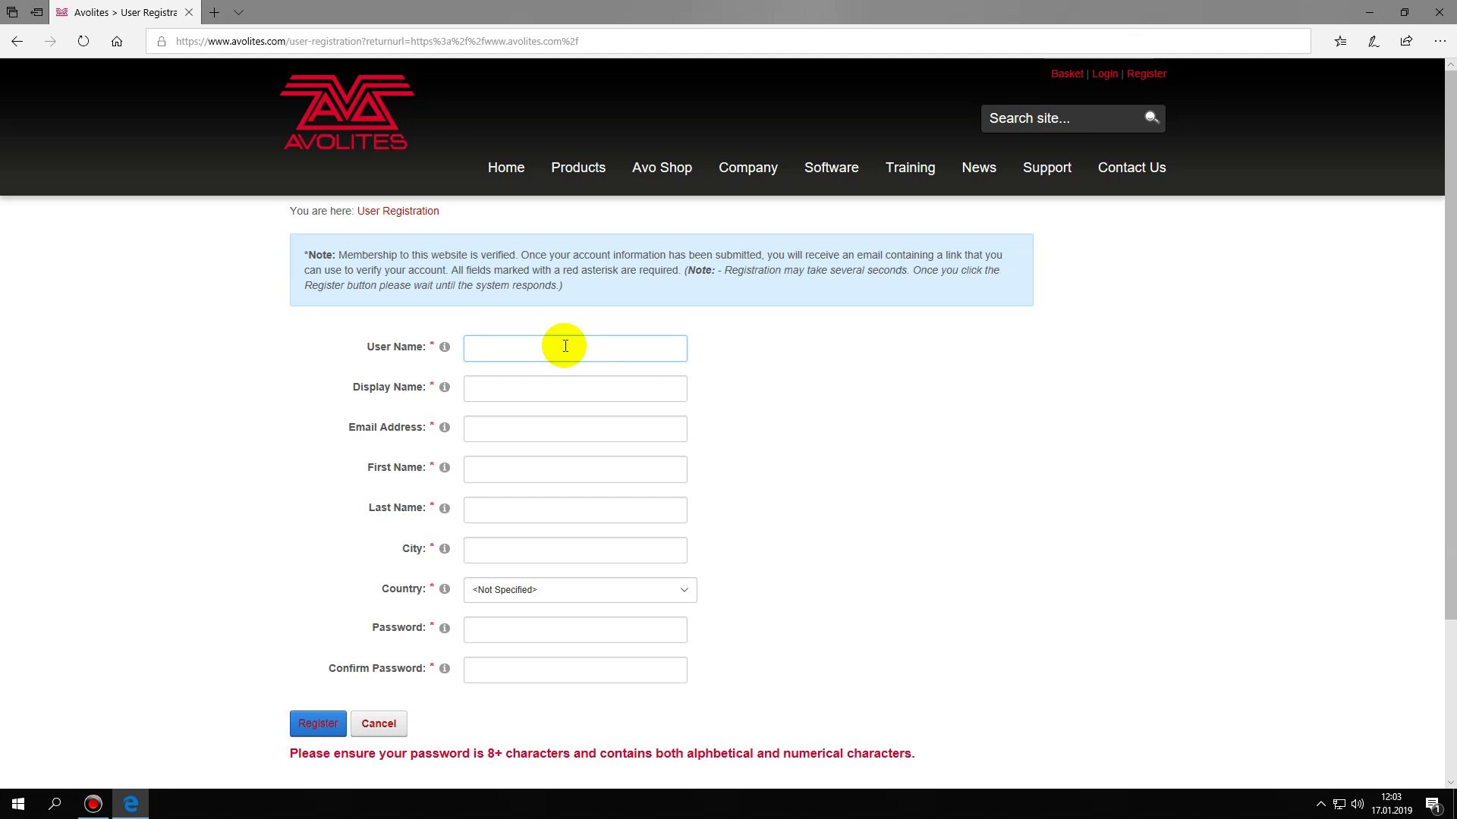
pyautogui.press('Tab')
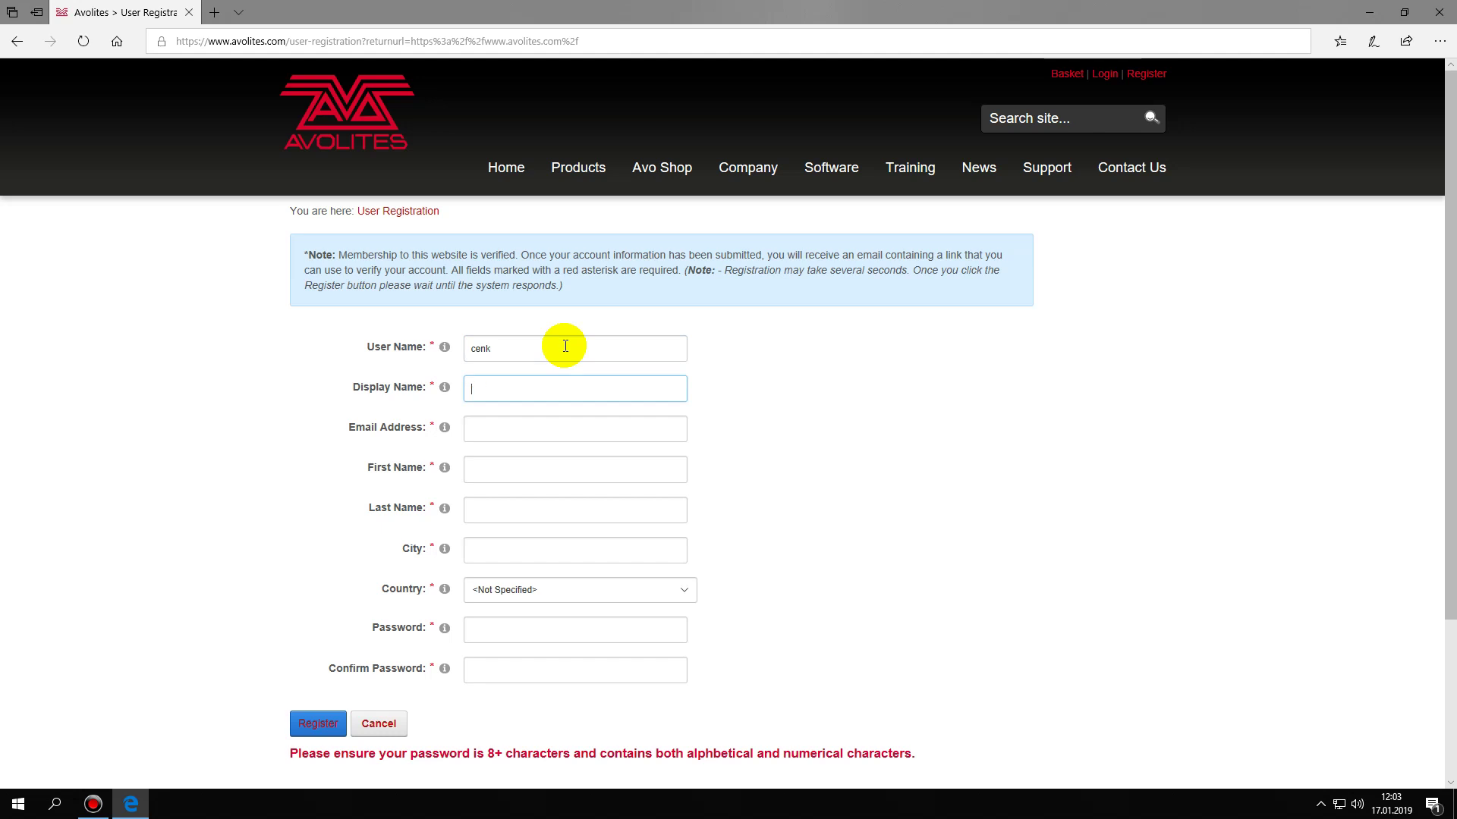
pyautogui.moveTo(565, 346); pyautogui.dragTo(446, 346)
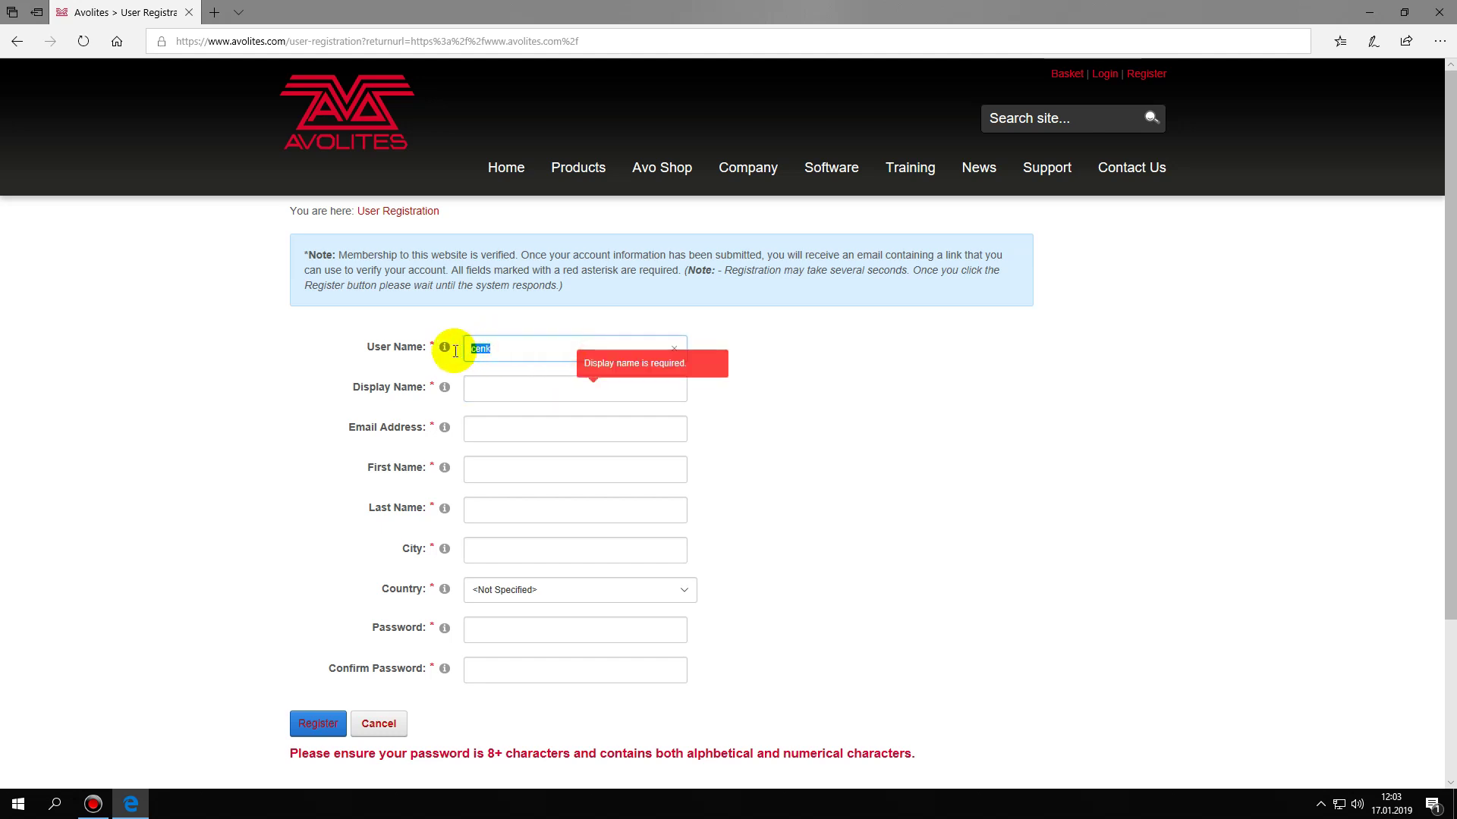
pyautogui.write('Ce')
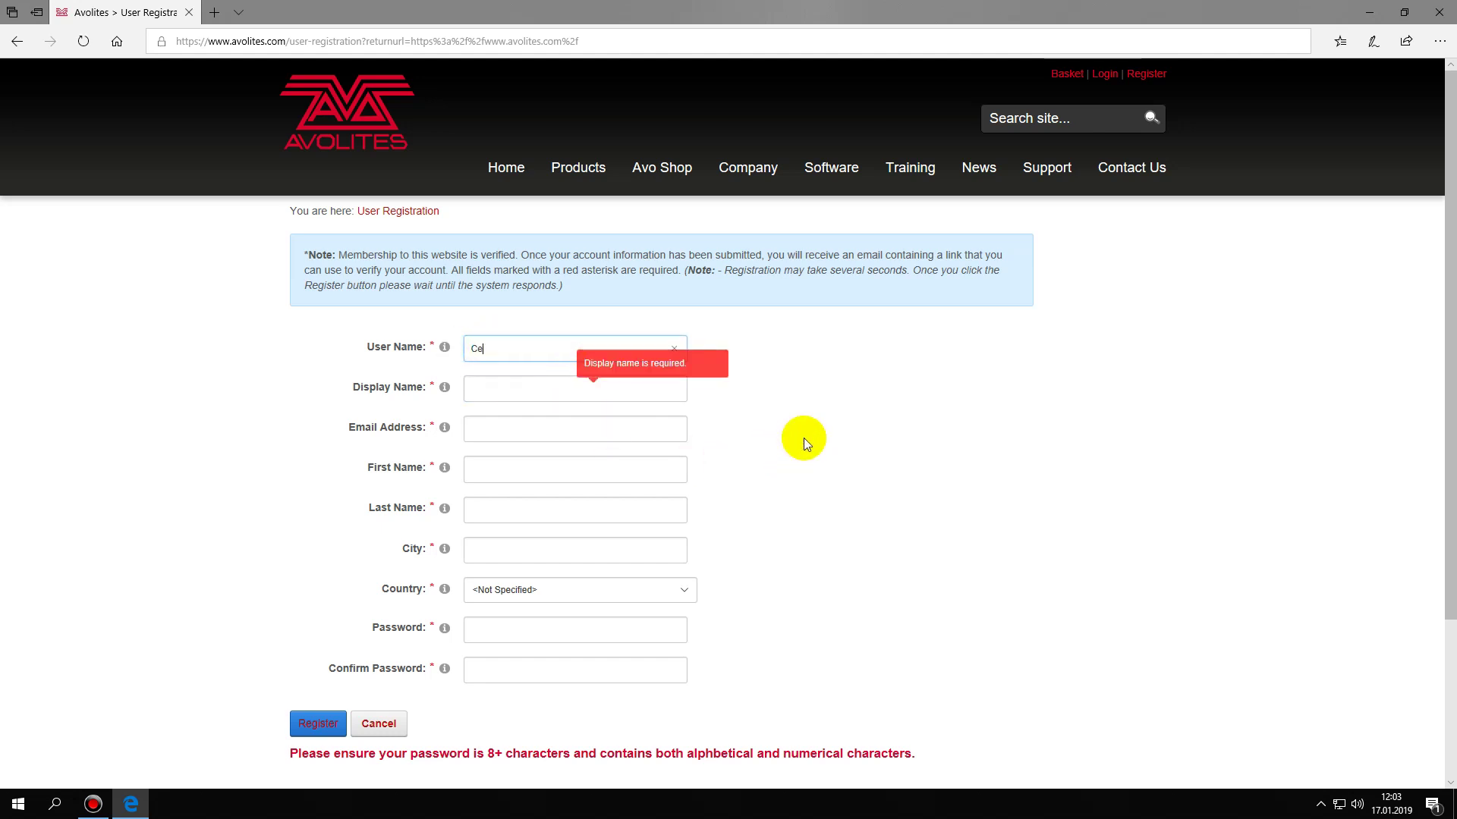
pyautogui.write('nkonline')
pyautogui.press('Tab')
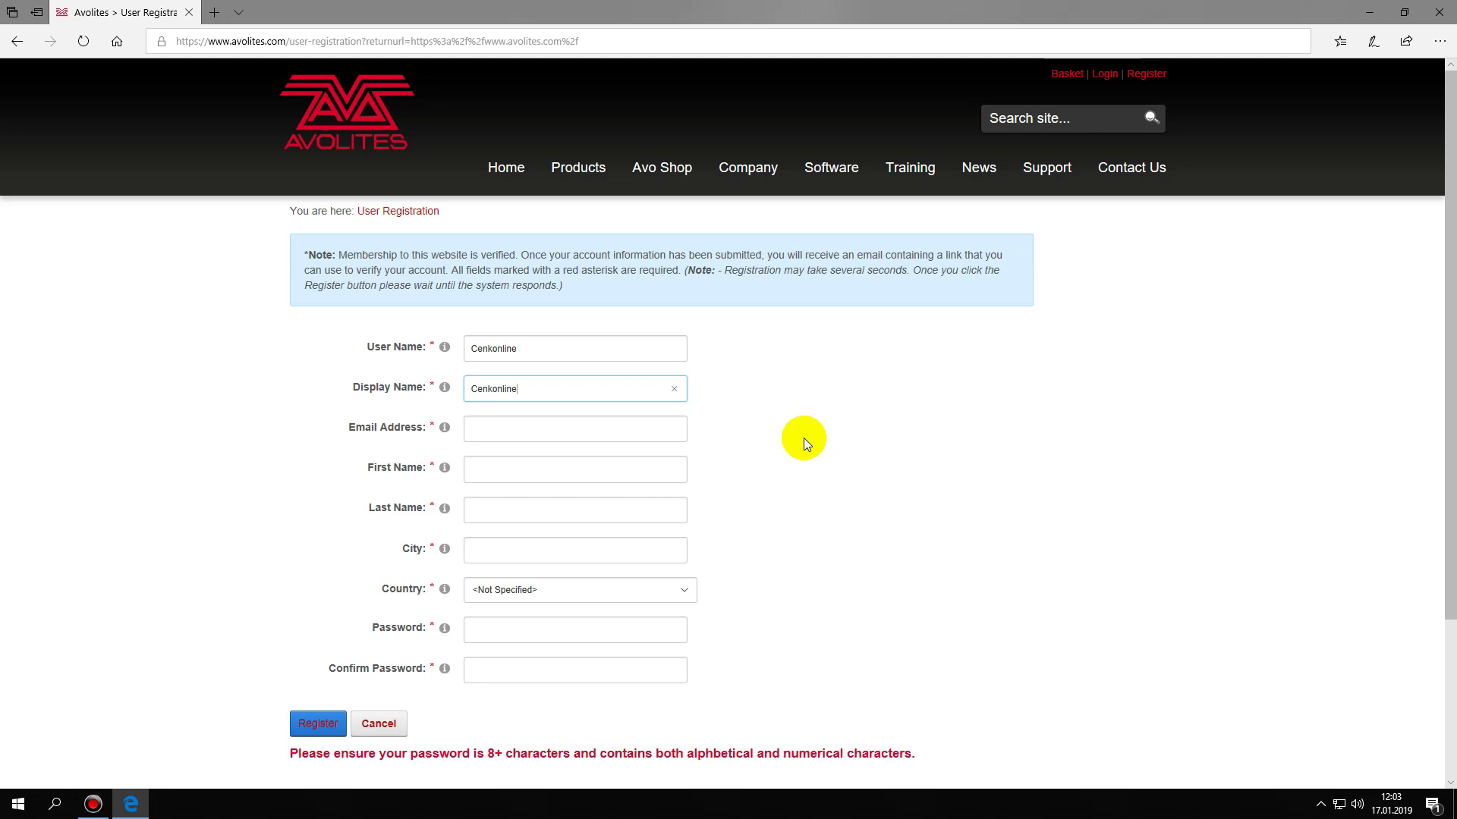
pyautogui.press('Tab')
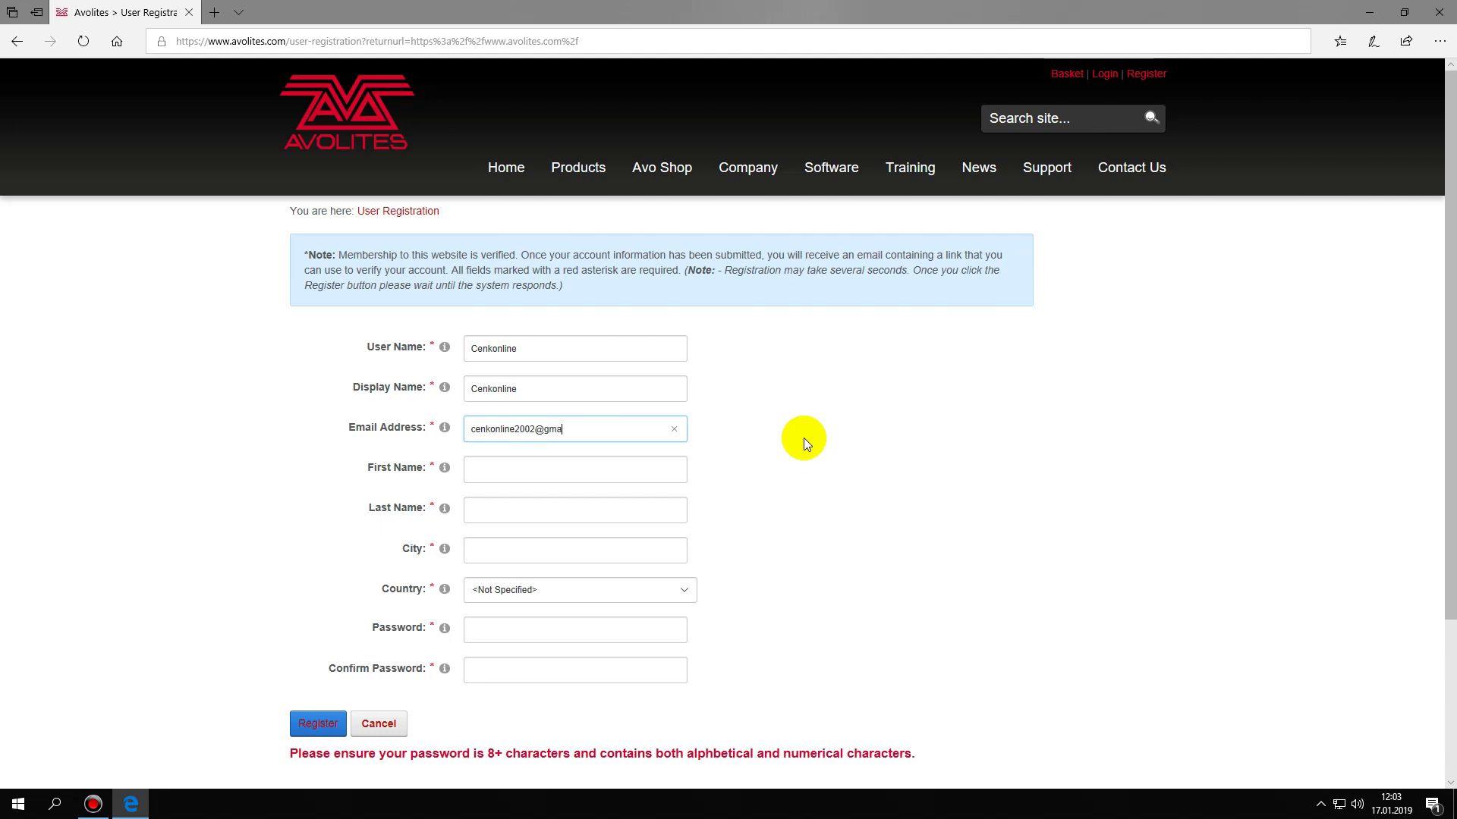
pyautogui.write('l.com')
pyautogui.press('Tab')
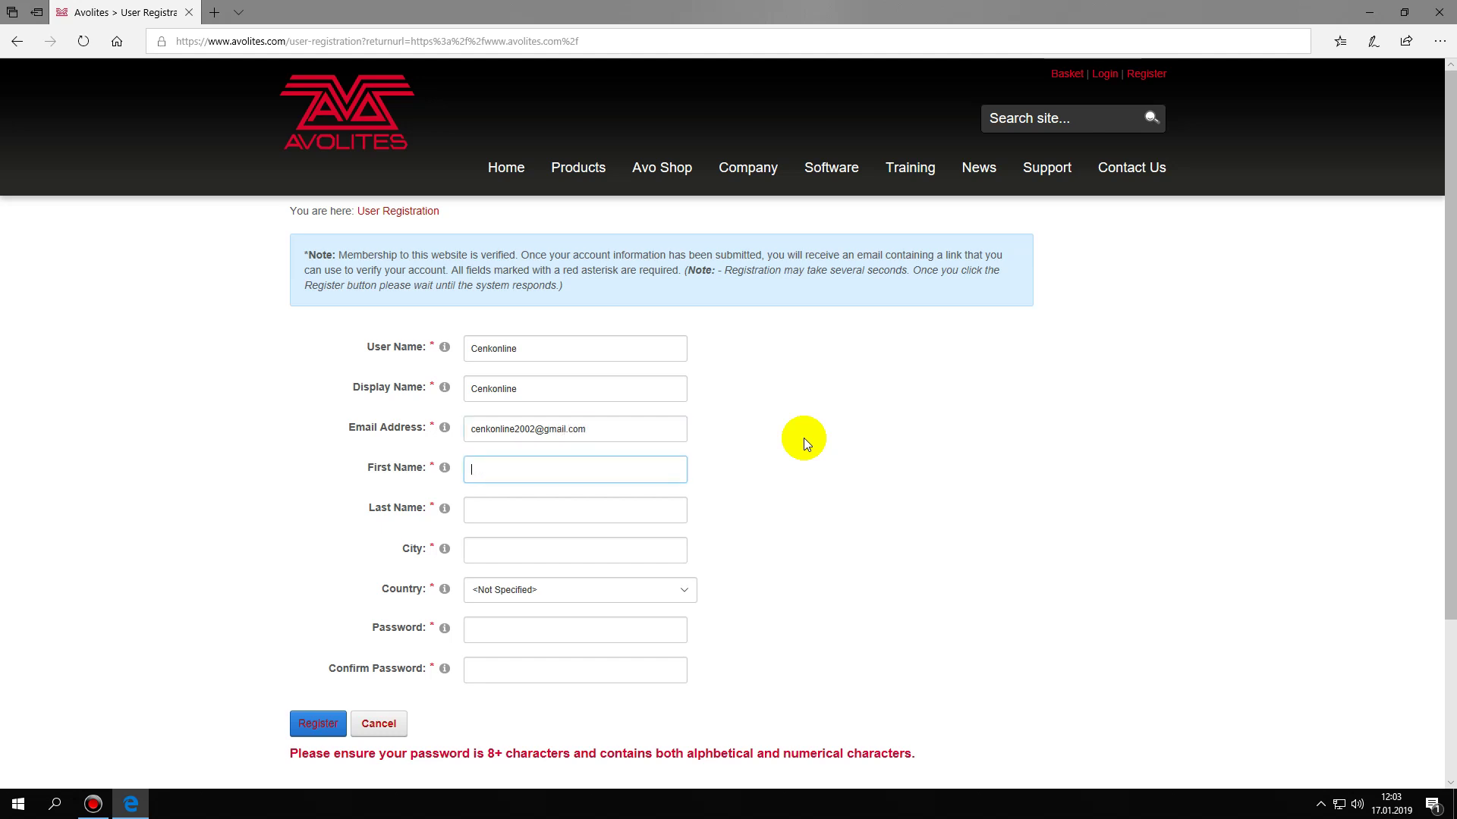
pyautogui.press('Tab')
pyautogui.write('tuncer')
pyautogui.press('Tab')
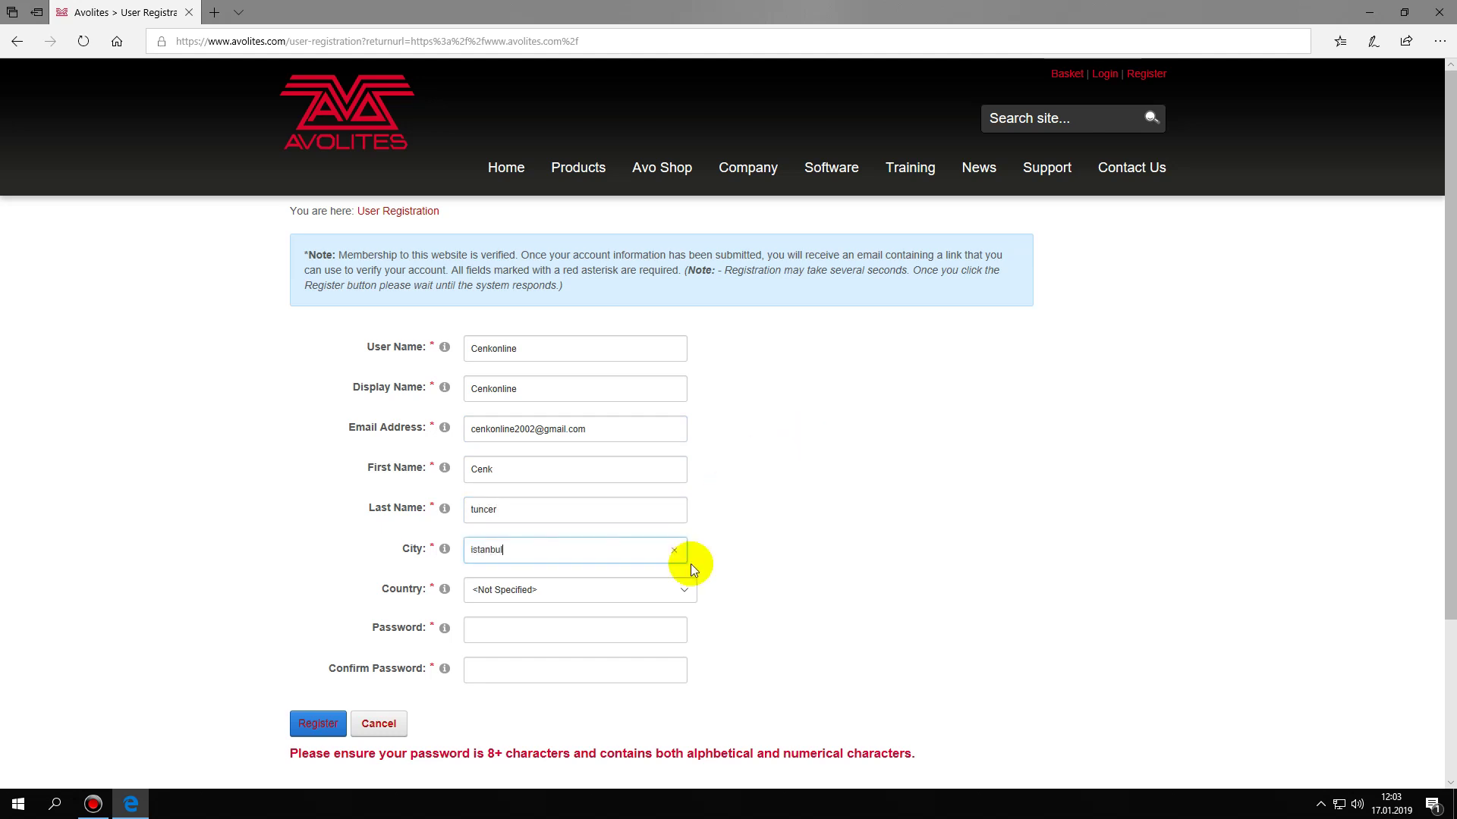
# - Select Turkey as the country in the registration form
pyautogui.click(682, 589)
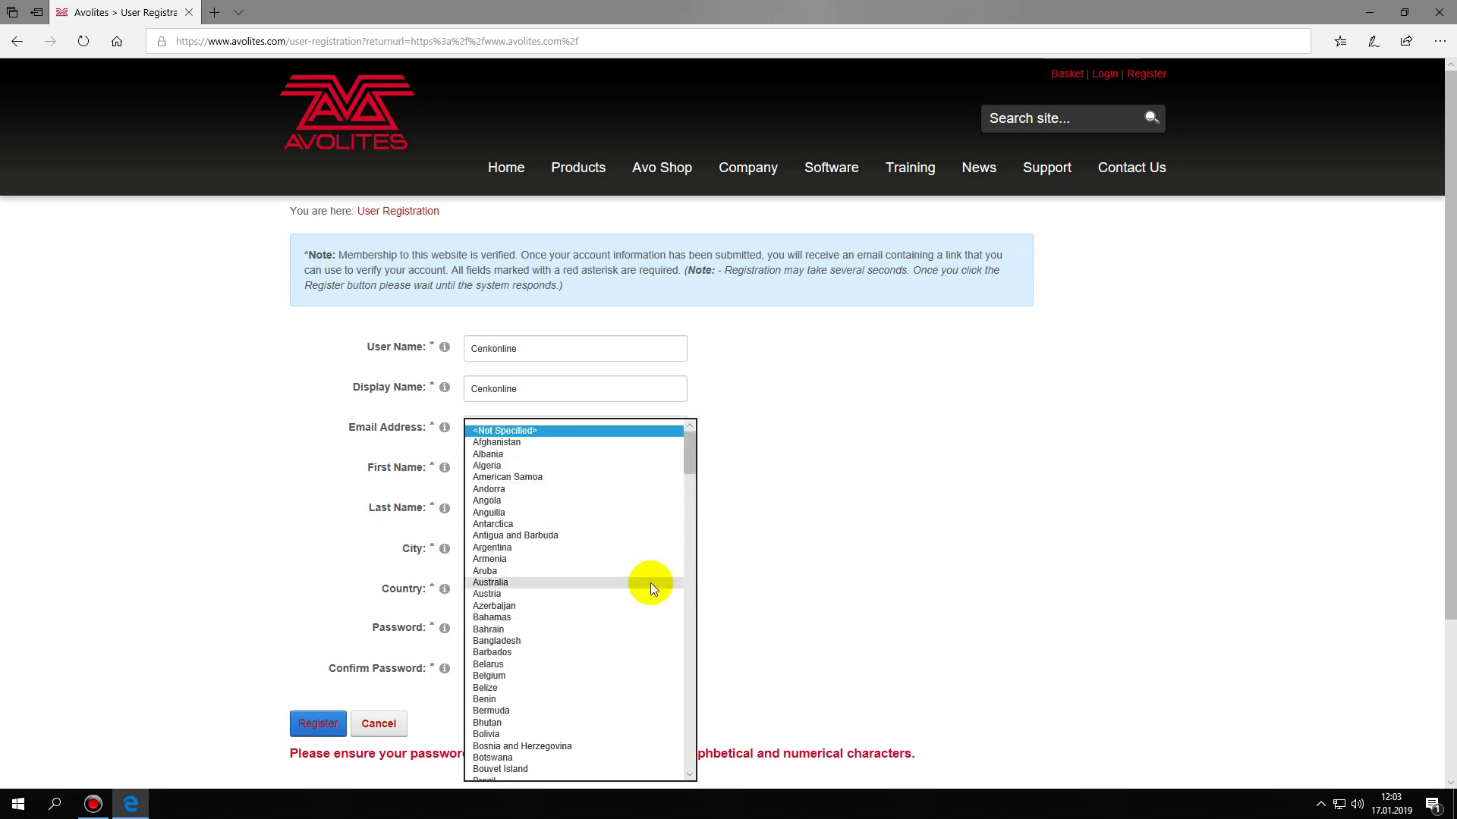
pyautogui.press('t')
pyautogui.scroll(-3, 579, 736)
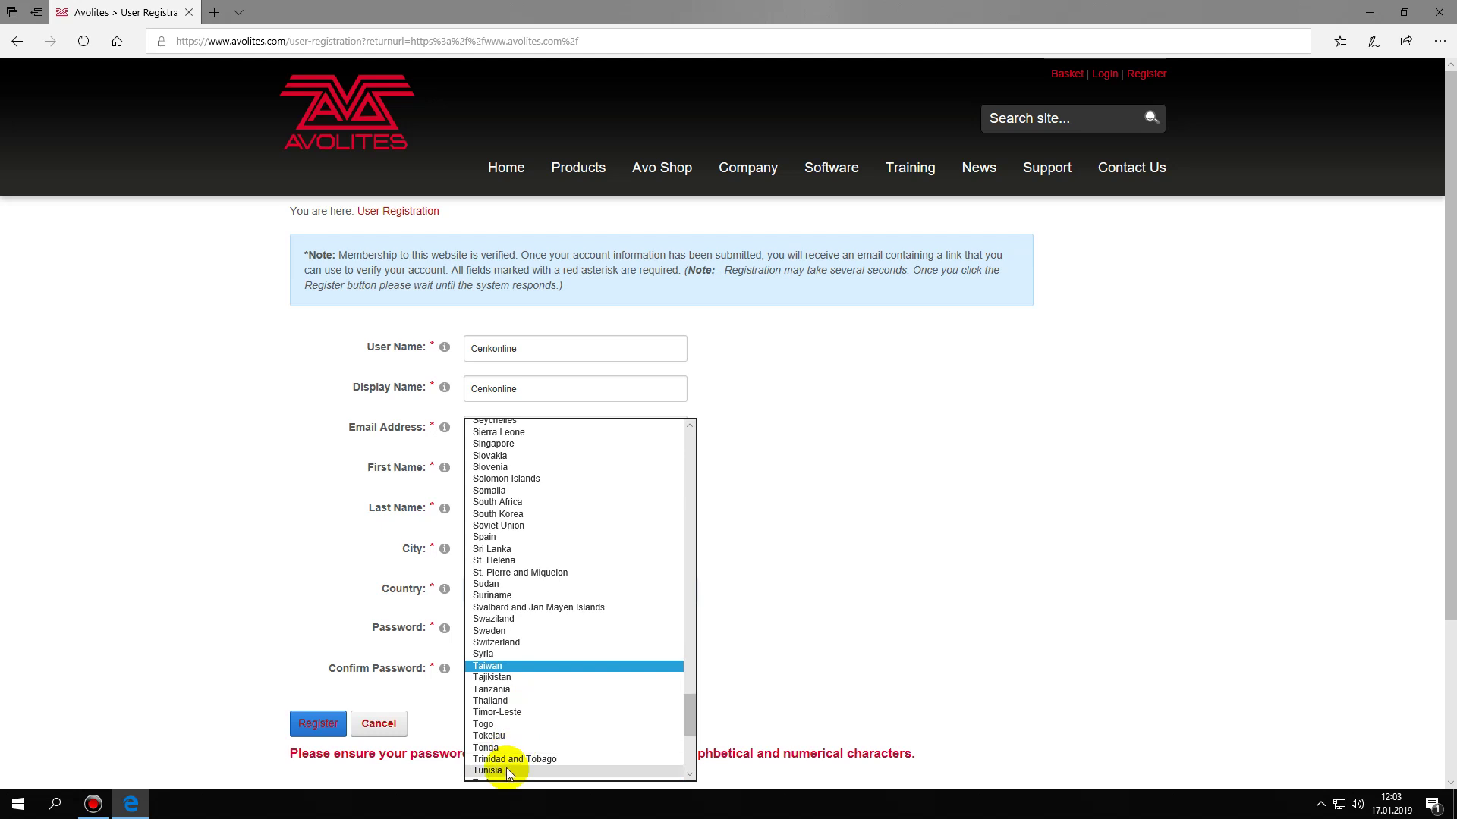
pyautogui.scroll(-3, 513, 755)
pyautogui.click(507, 727)
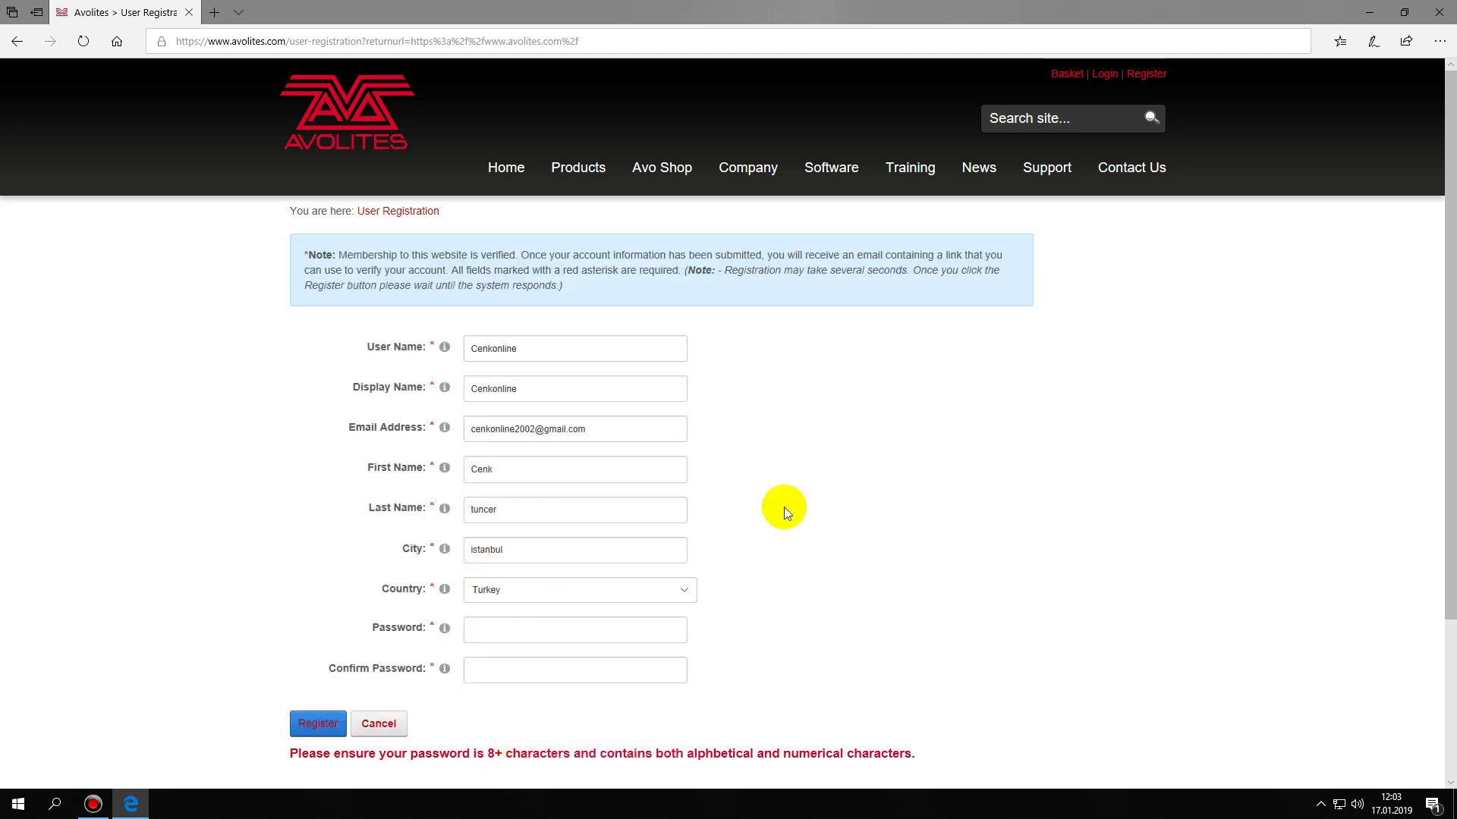
# - Enter and confirm the account password, then submit the registration
pyautogui.scroll(-3, 785, 507)
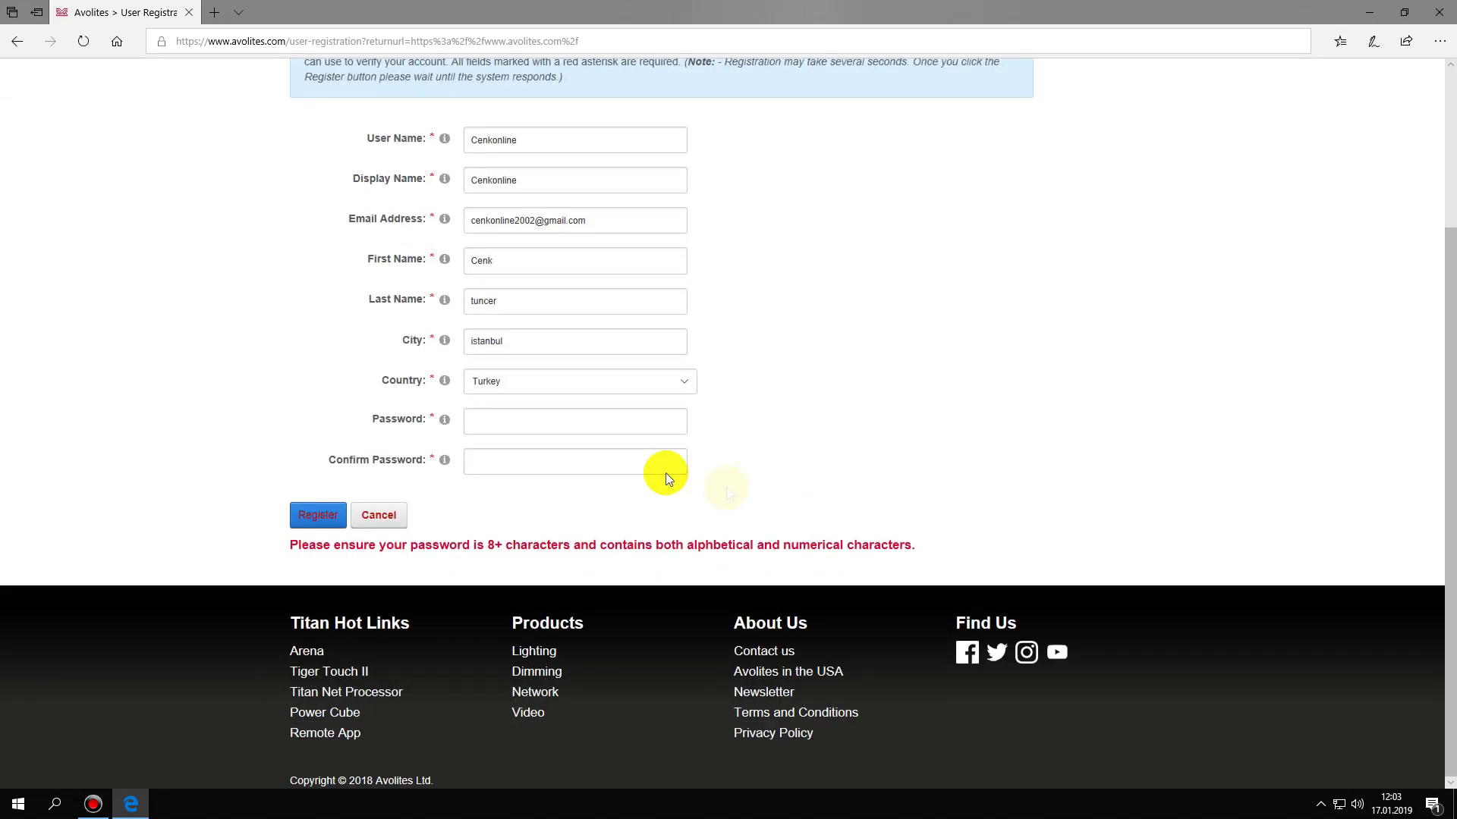
pyautogui.click(582, 423)
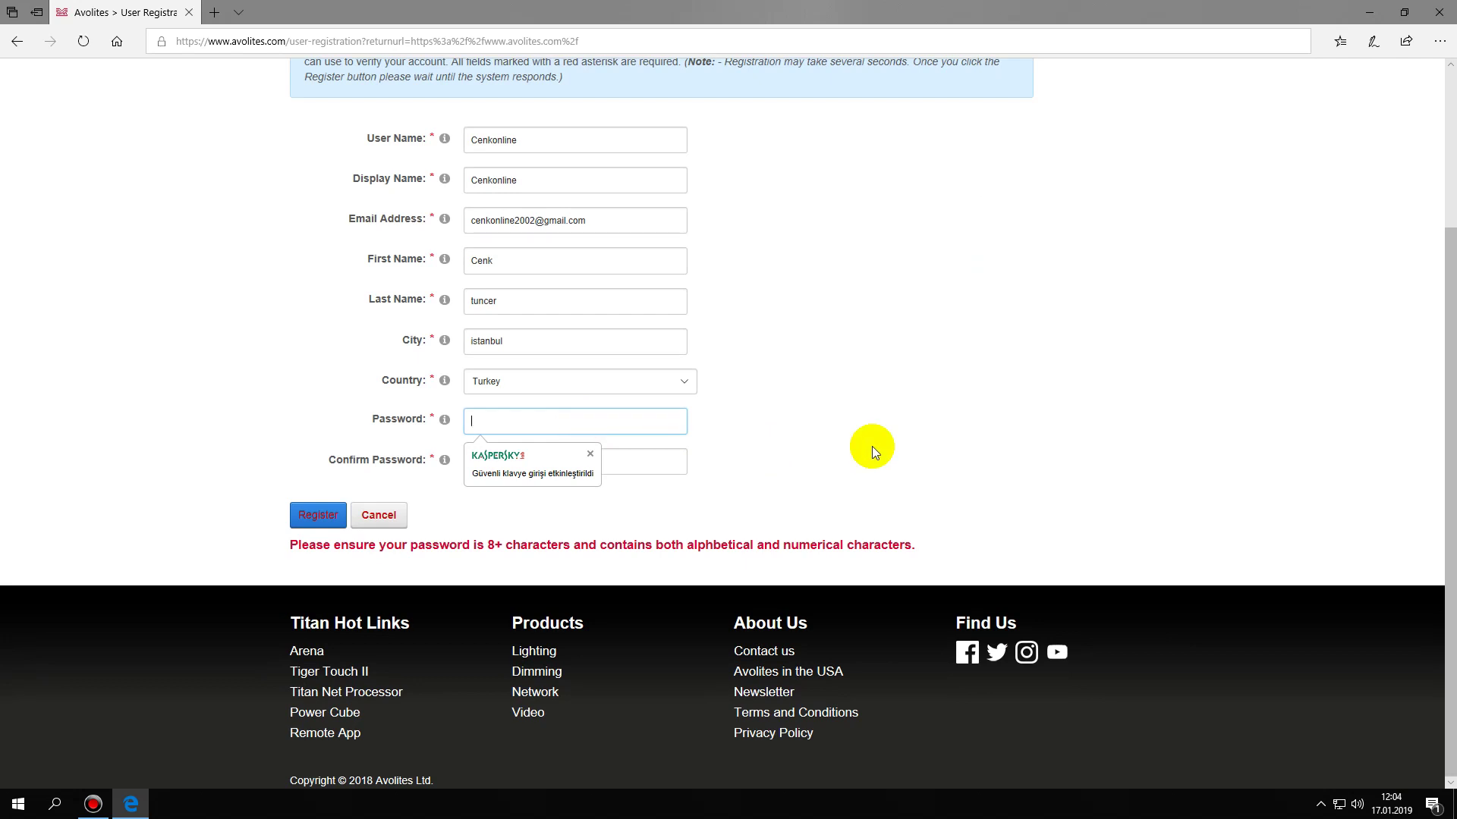
pyautogui.write('••')
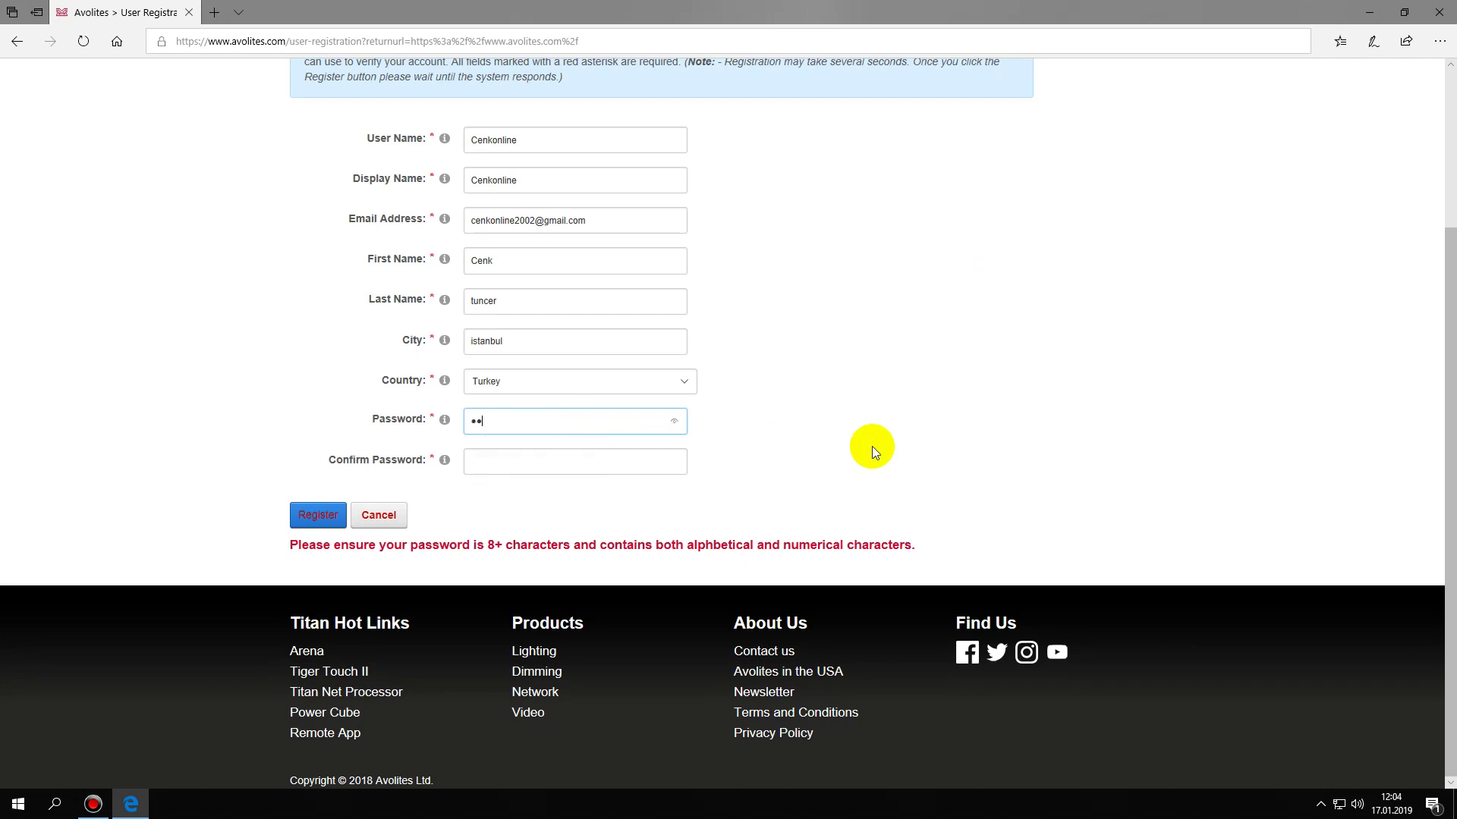
pyautogui.write('••••••')
pyautogui.click(618, 461)
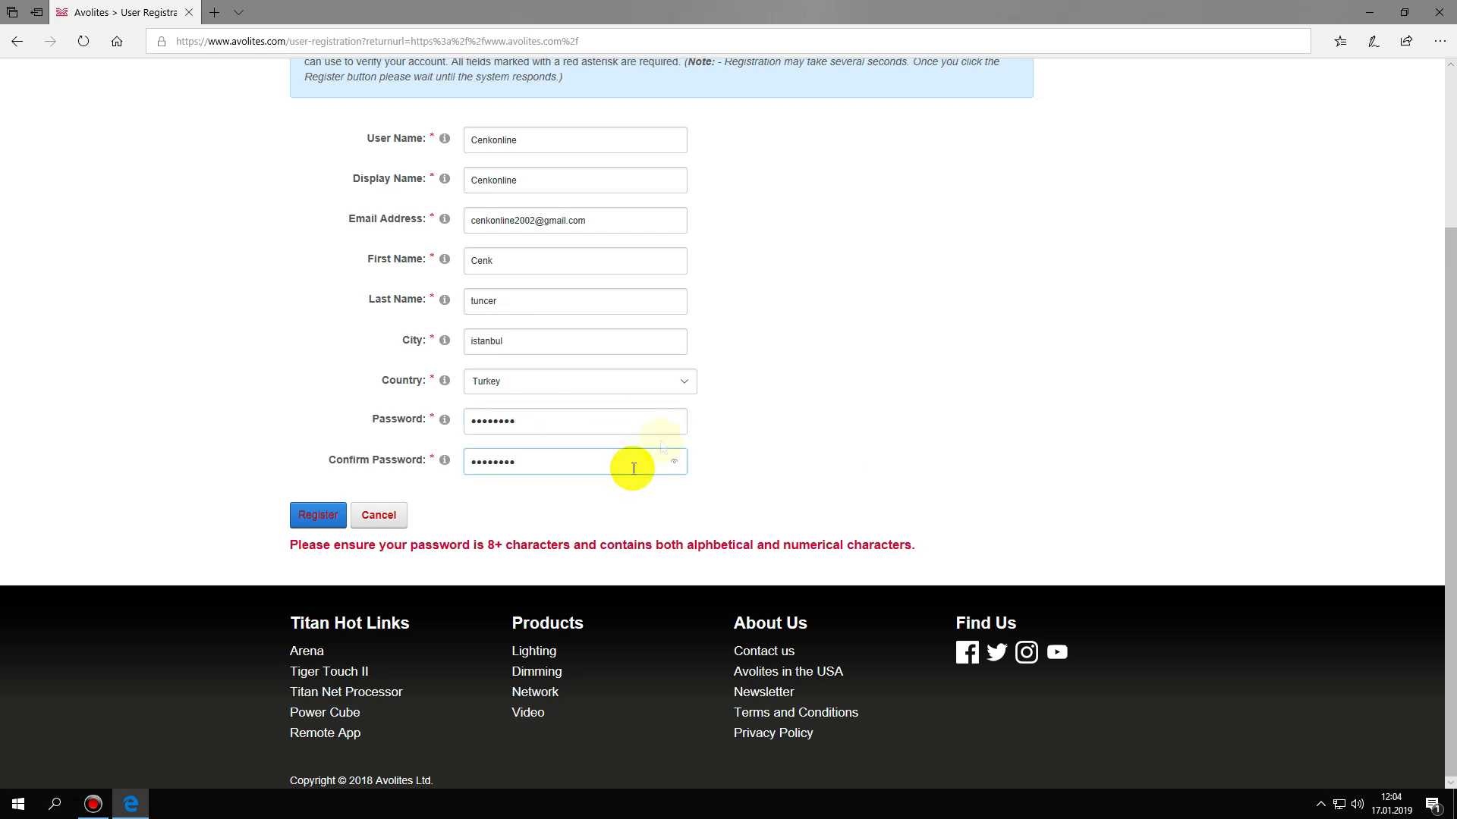
pyautogui.write('••••••••')
pyautogui.scroll(3, 745, 396)
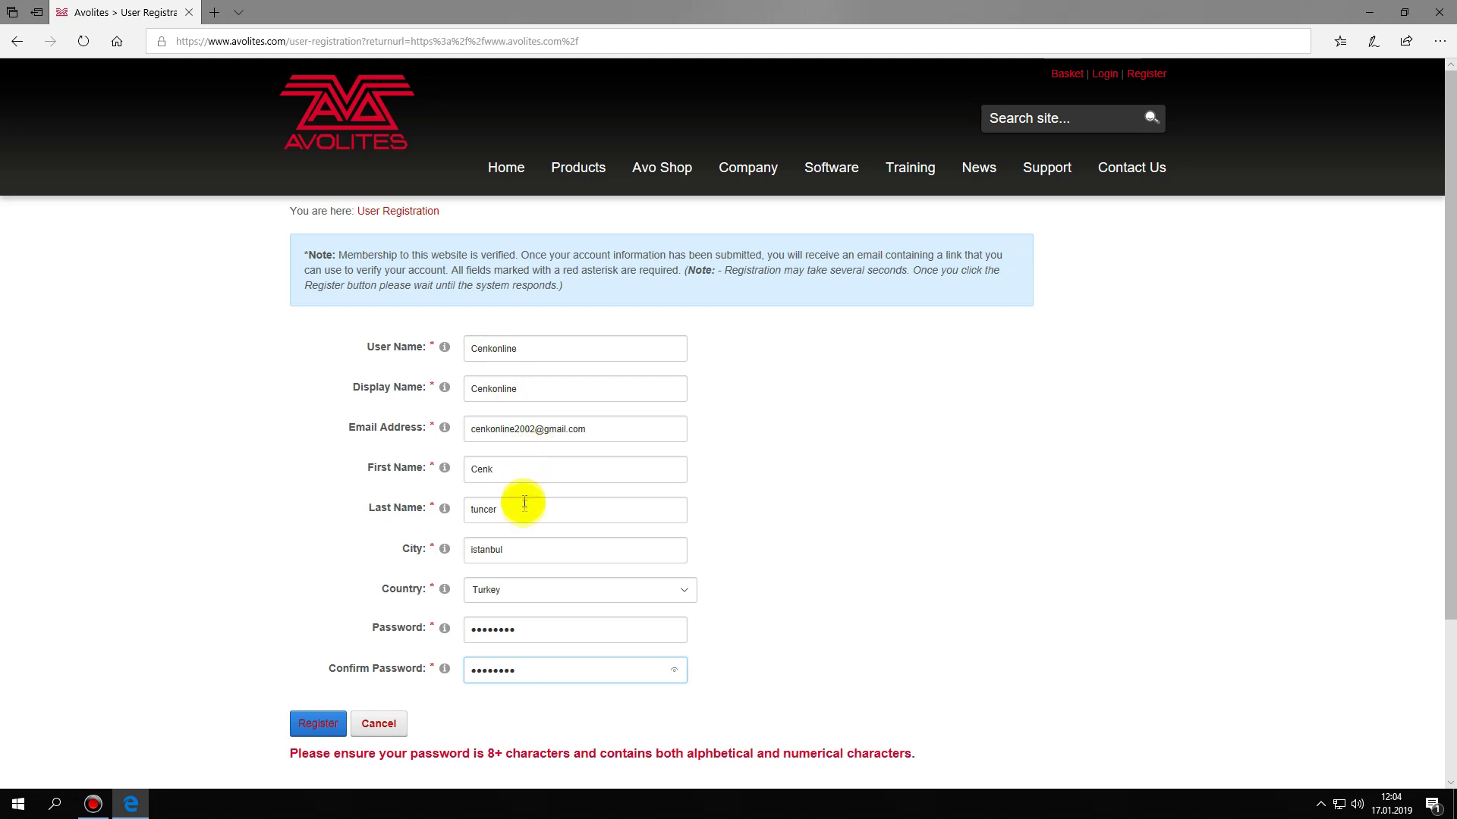
pyautogui.scroll(-3, 785, 548)
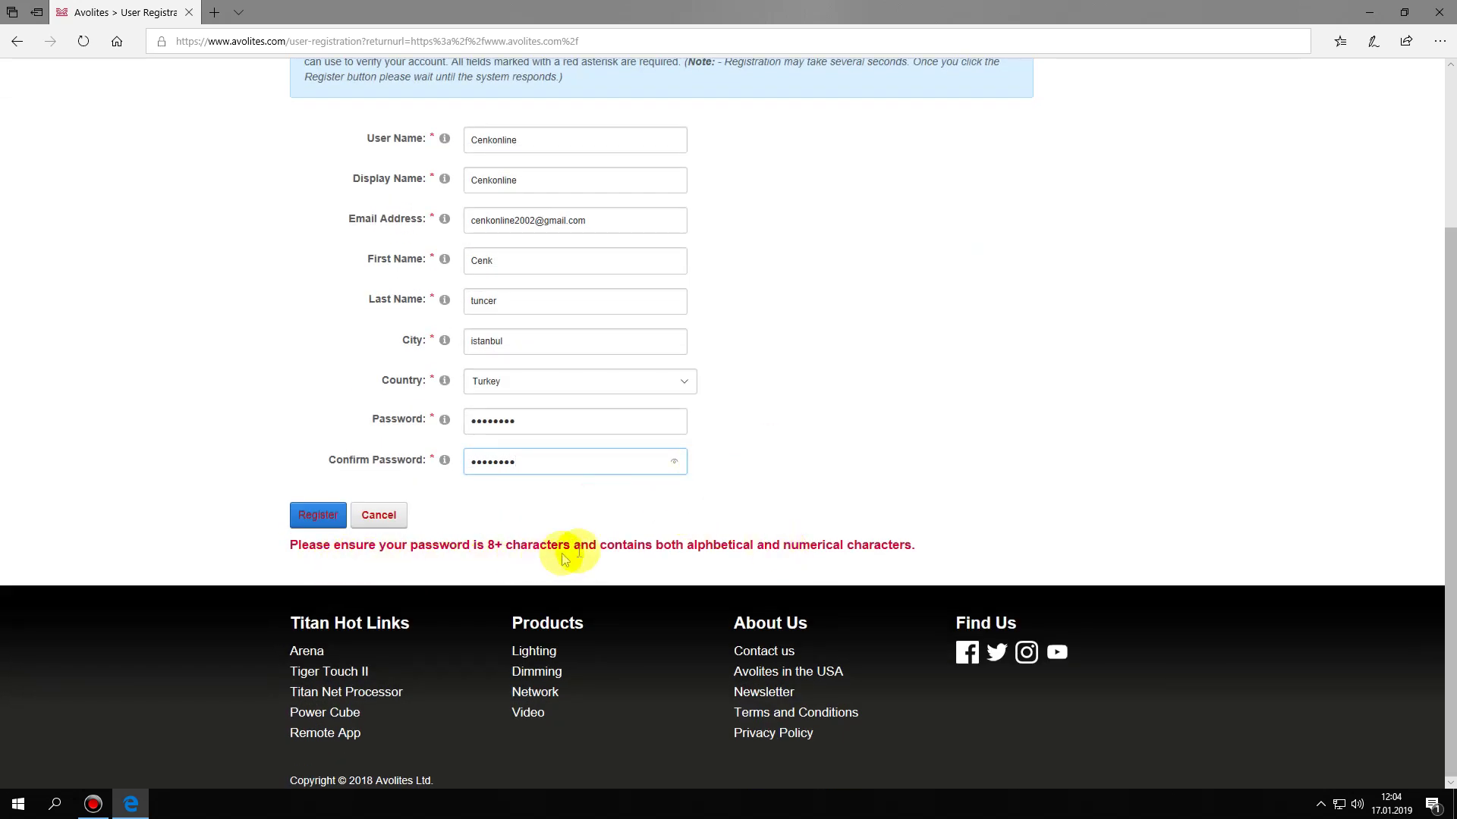
pyautogui.scroll(3, 842, 460)
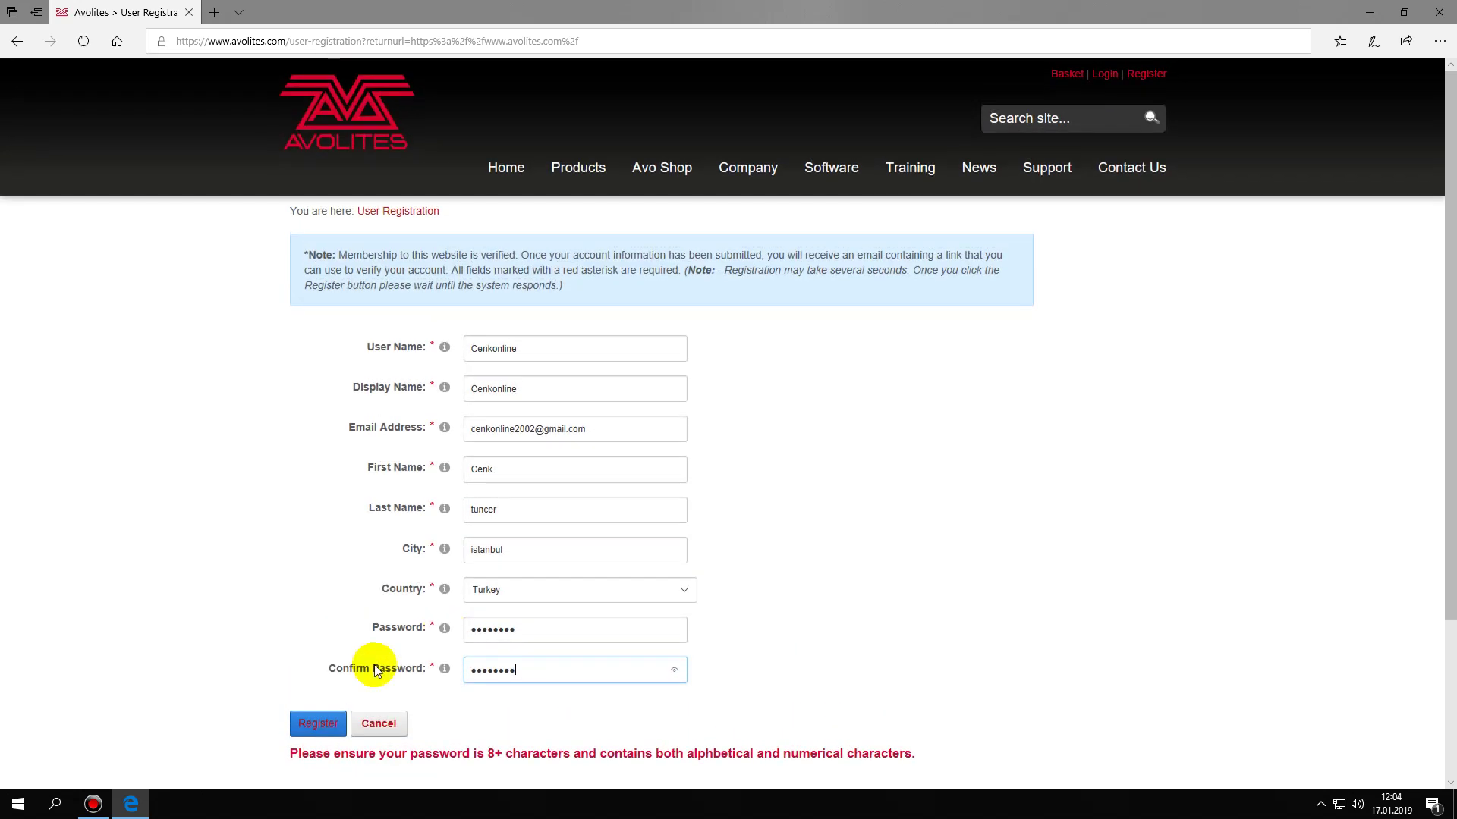
pyautogui.click(318, 723)
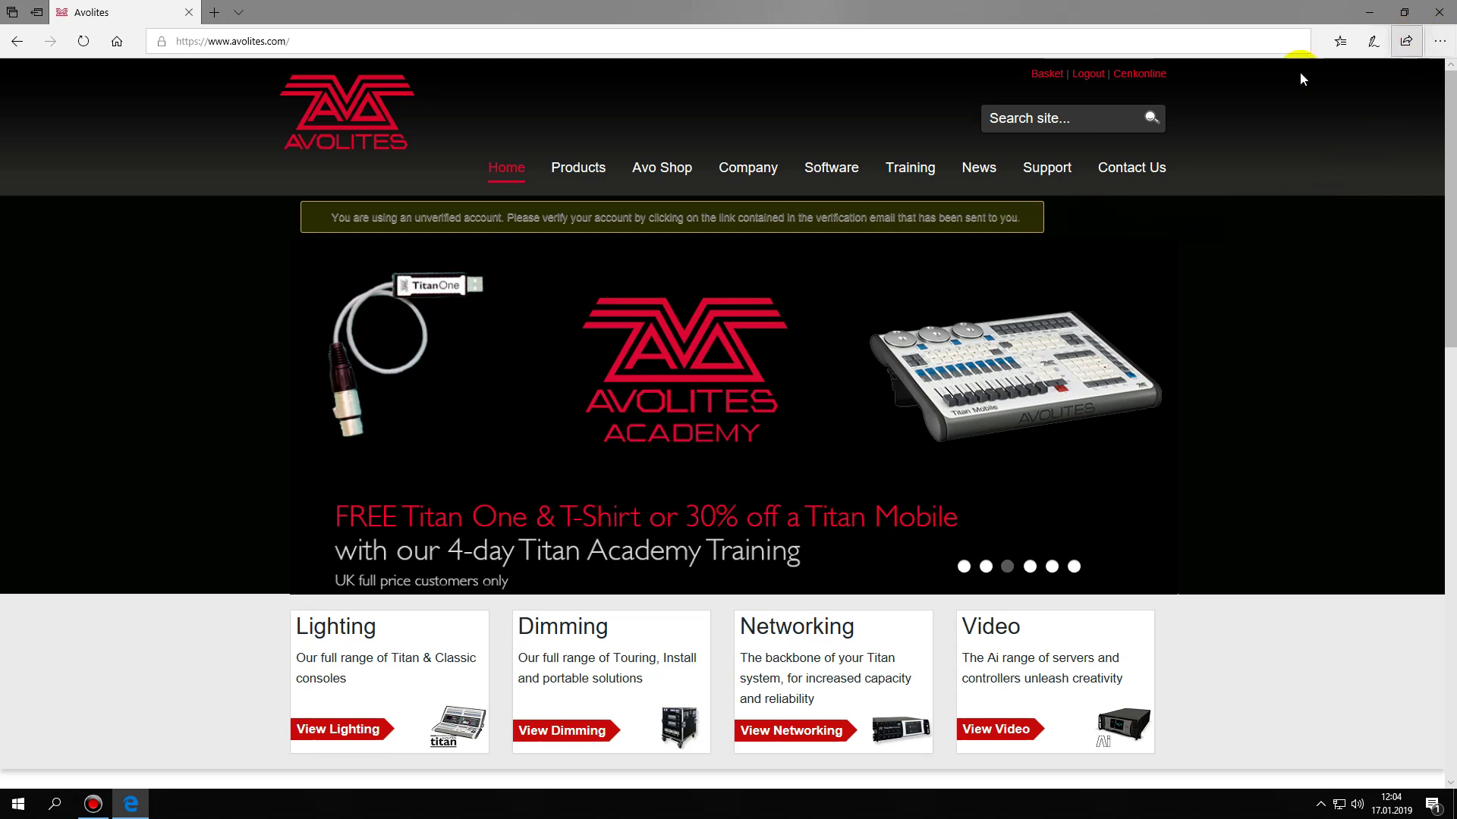
# - Close the Edge browser showing the registered Avolites account
pyautogui.click(1438, 13)
# - In Chrome's Gmail, follow the verification link in the Avolites New User Registration e-mail
pyautogui.press('super')
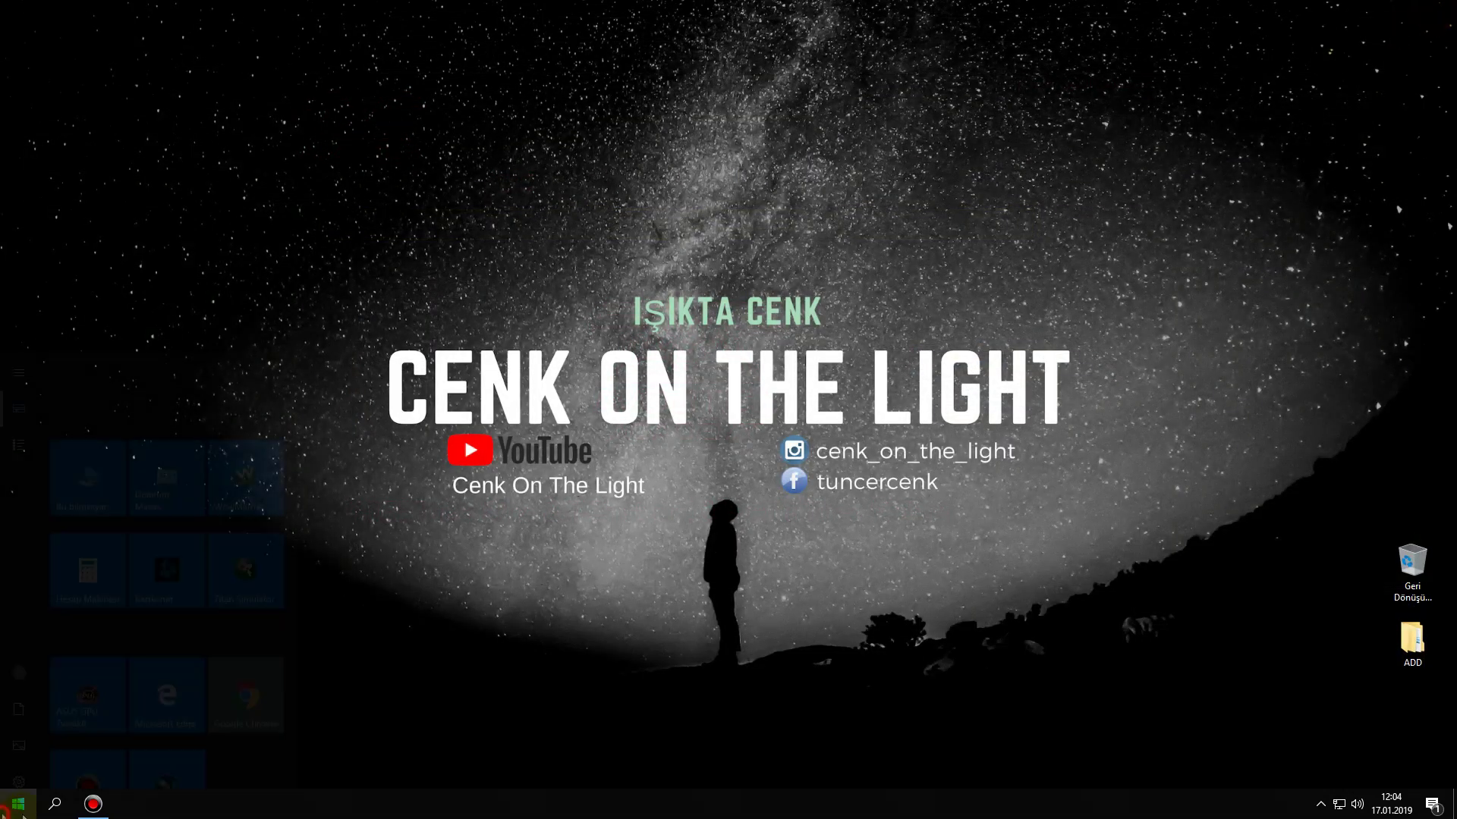
pyautogui.click(245, 564)
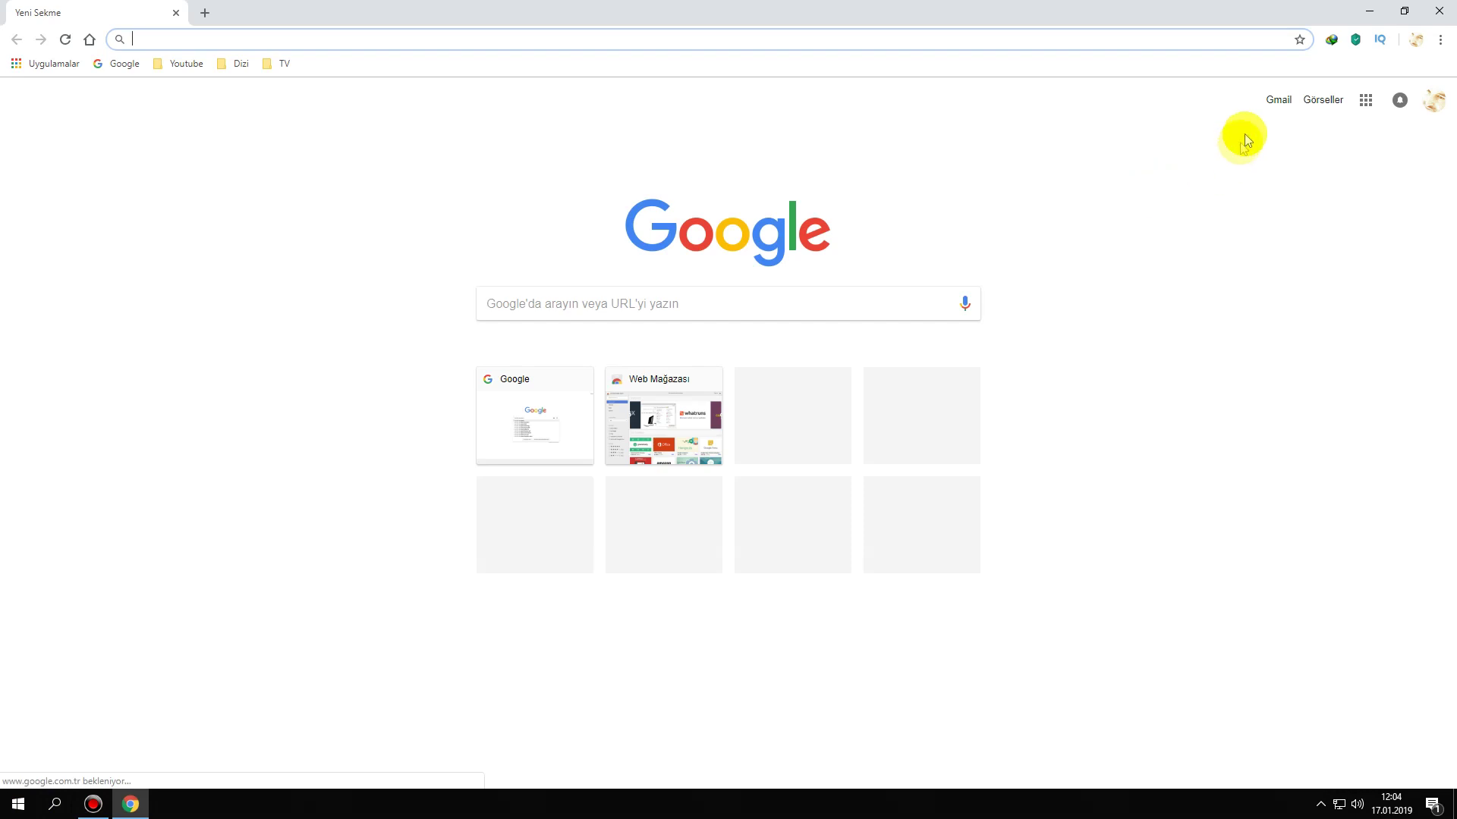
pyautogui.click(1278, 105)
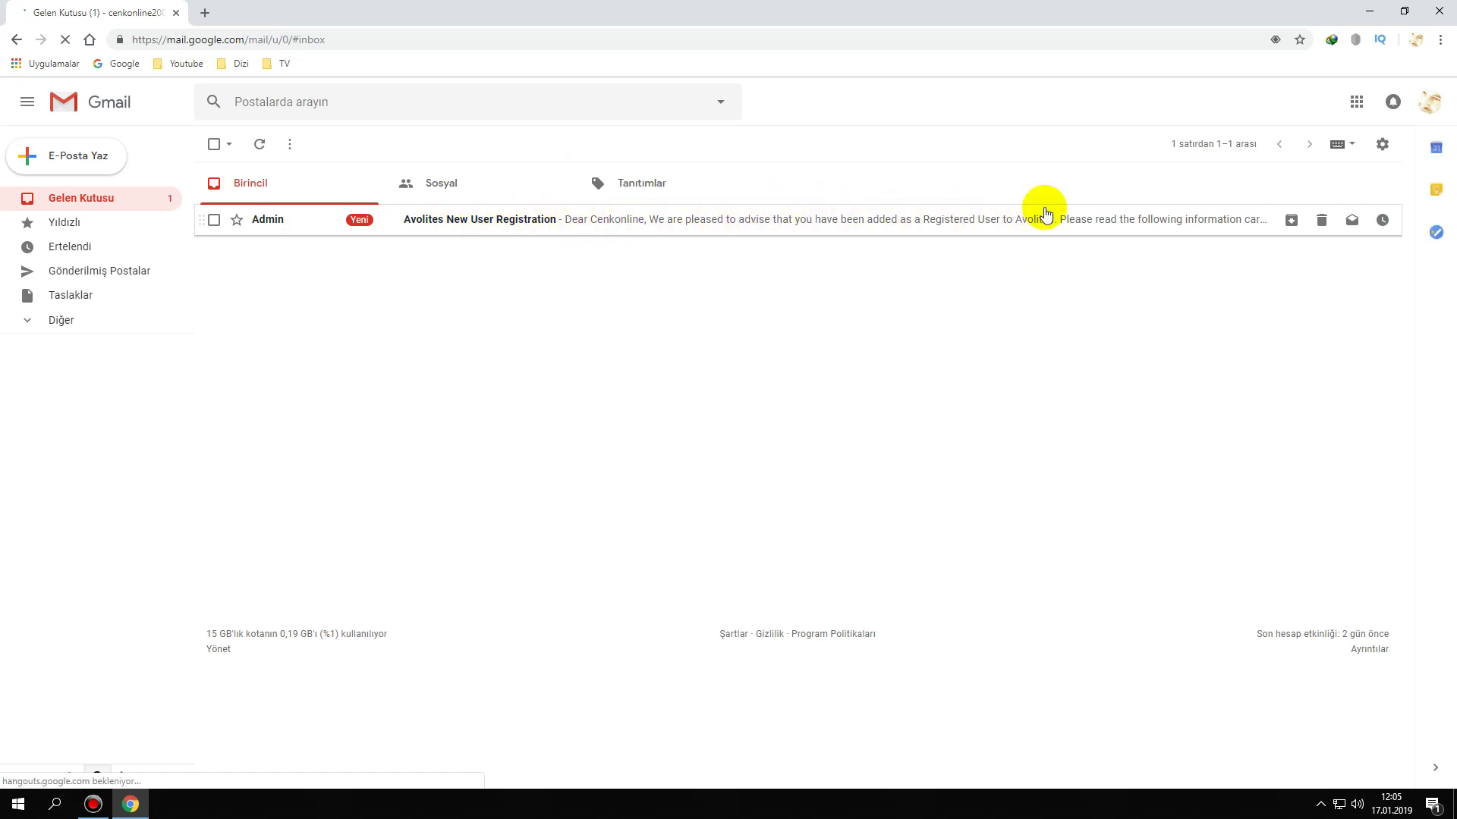
pyautogui.click(489, 220)
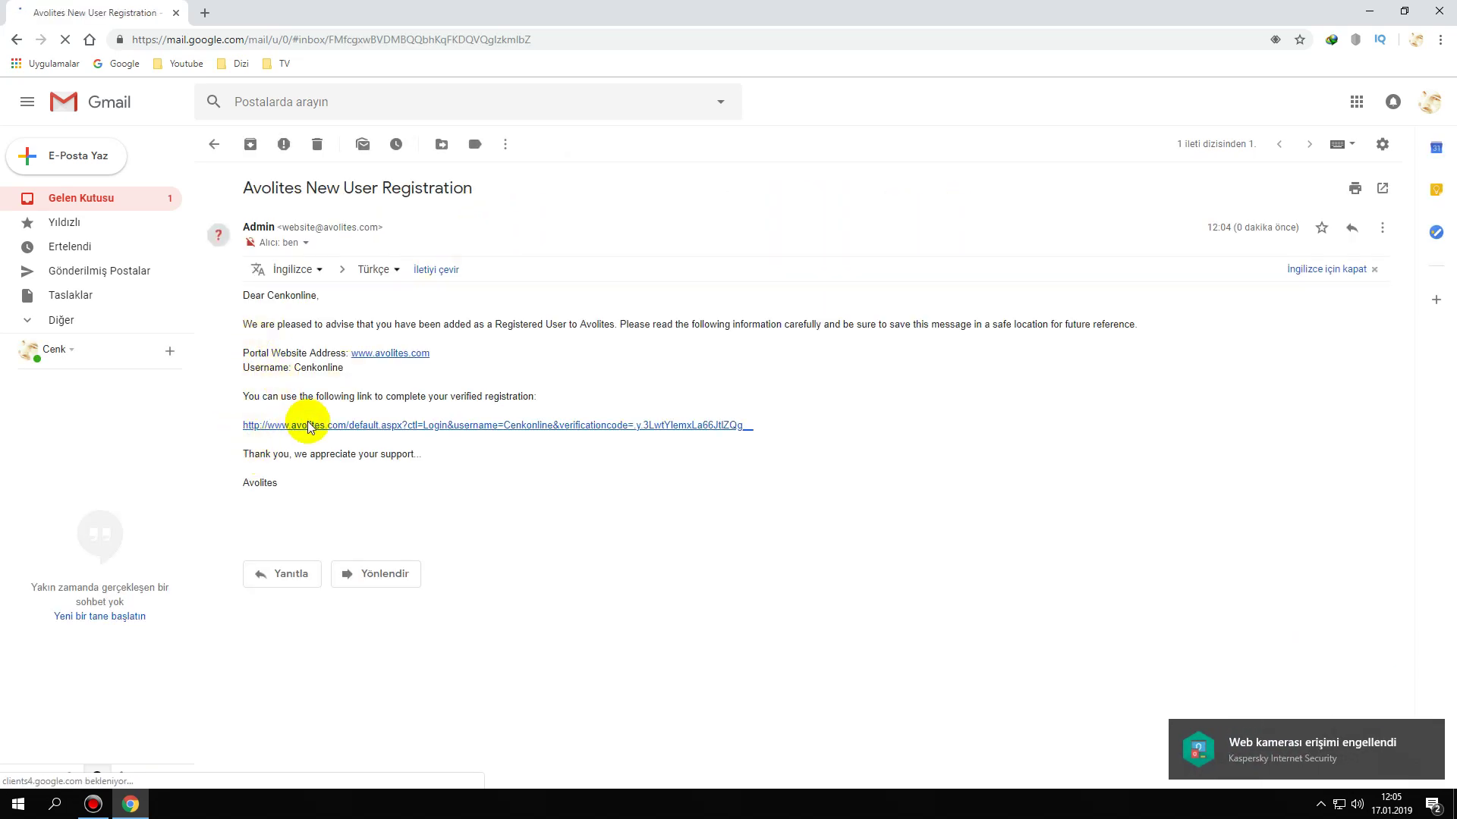
pyautogui.click(477, 425)
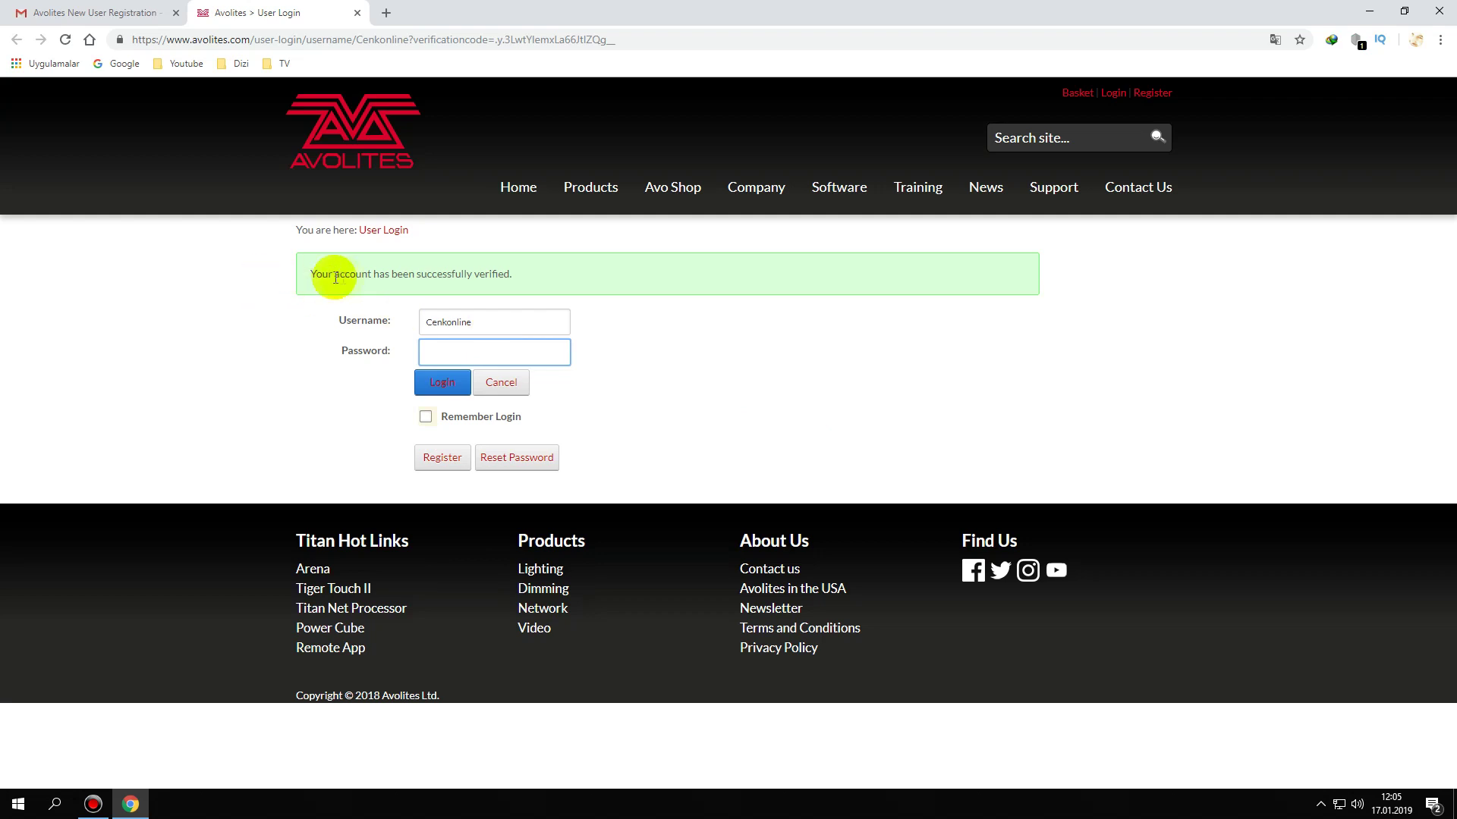
# - Close the Gmail tab and log in to the verified Avolites account
pyautogui.click(175, 12)
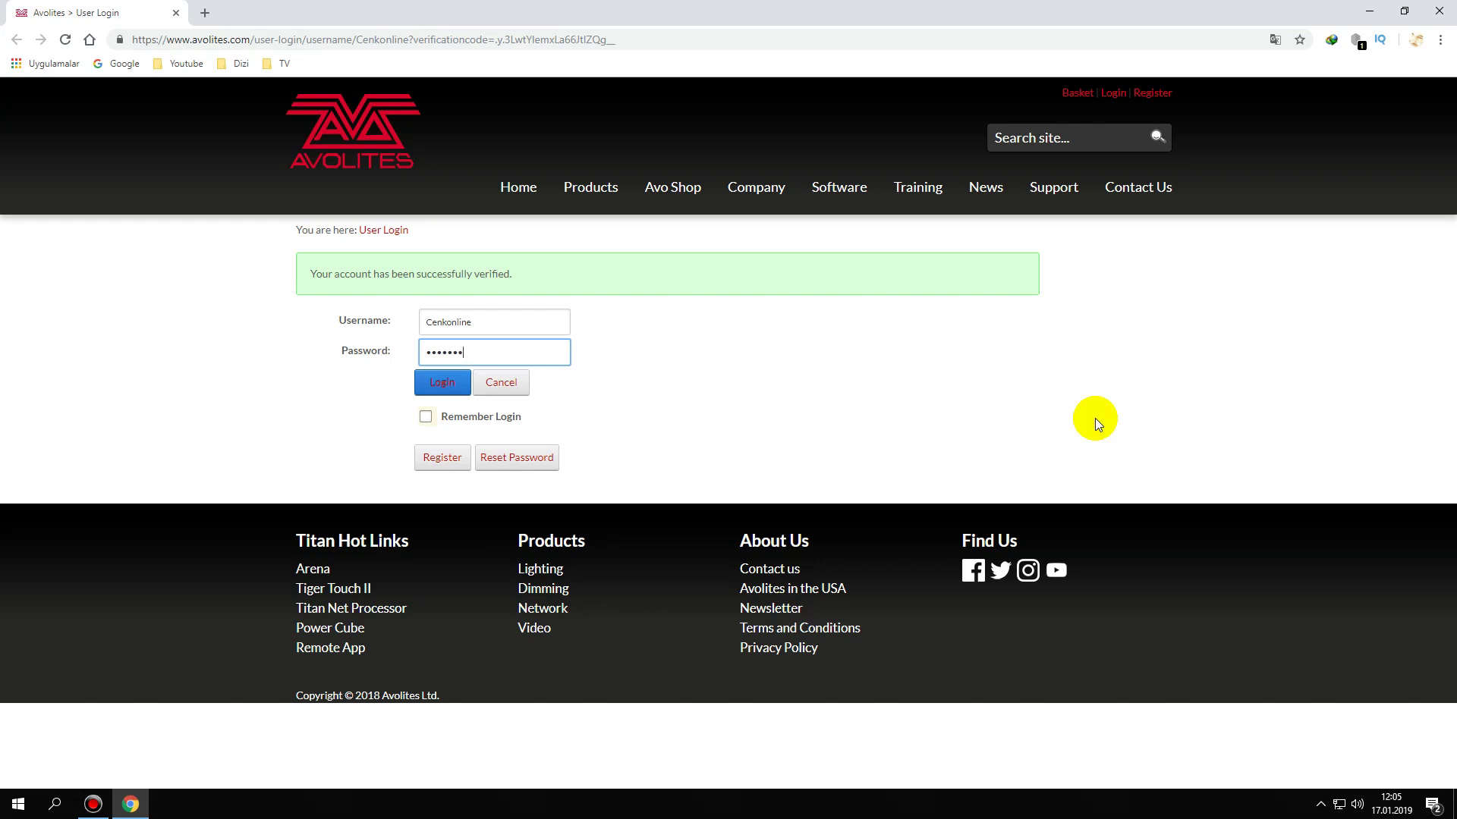
pyautogui.click(431, 389)
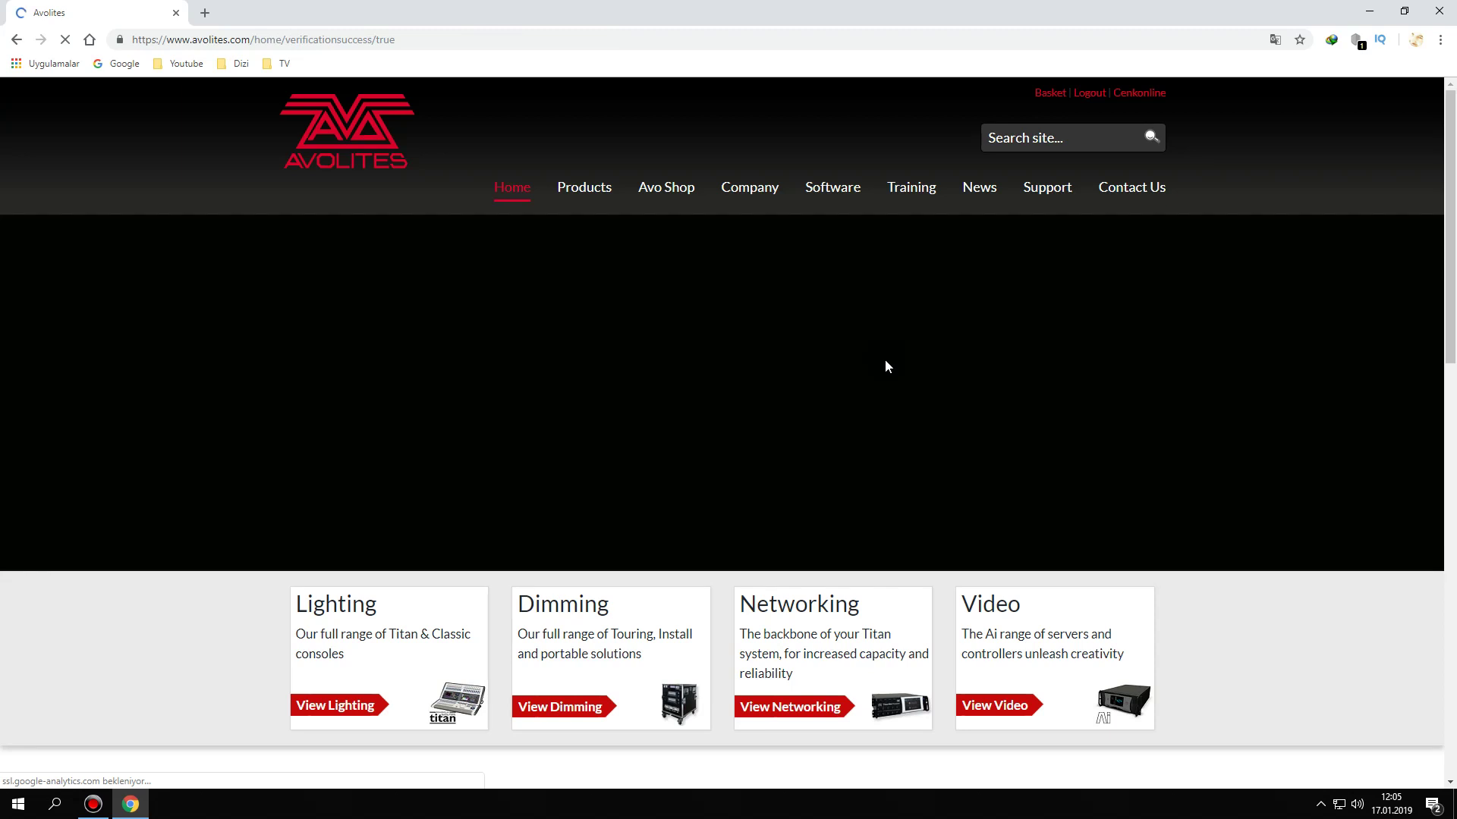
pyautogui.click(1138, 94)
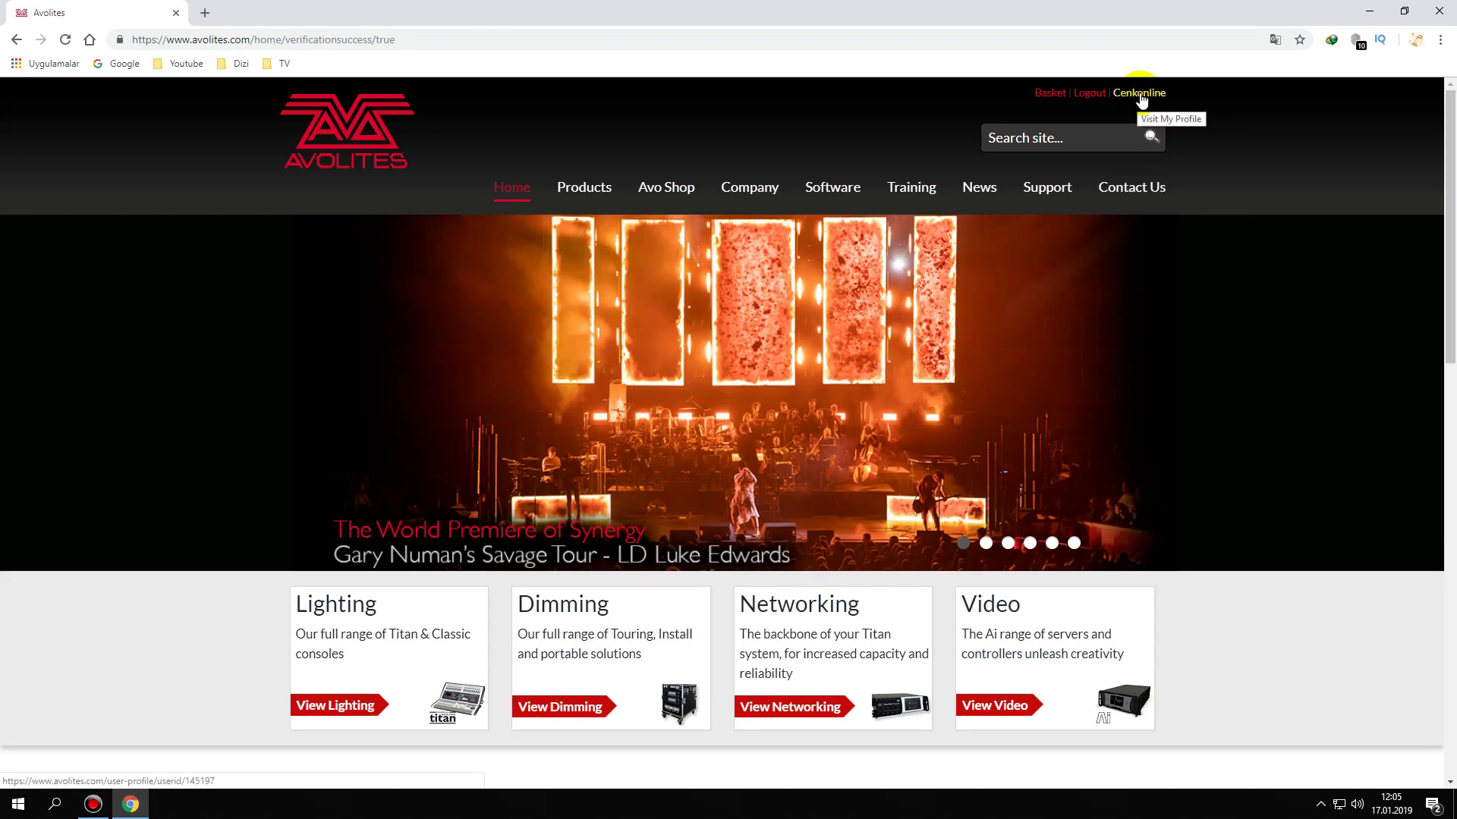
# - Browse Software > Downloads to the Titan PC Suite downloads list, then close Chrome
pyautogui.moveTo(820, 188)
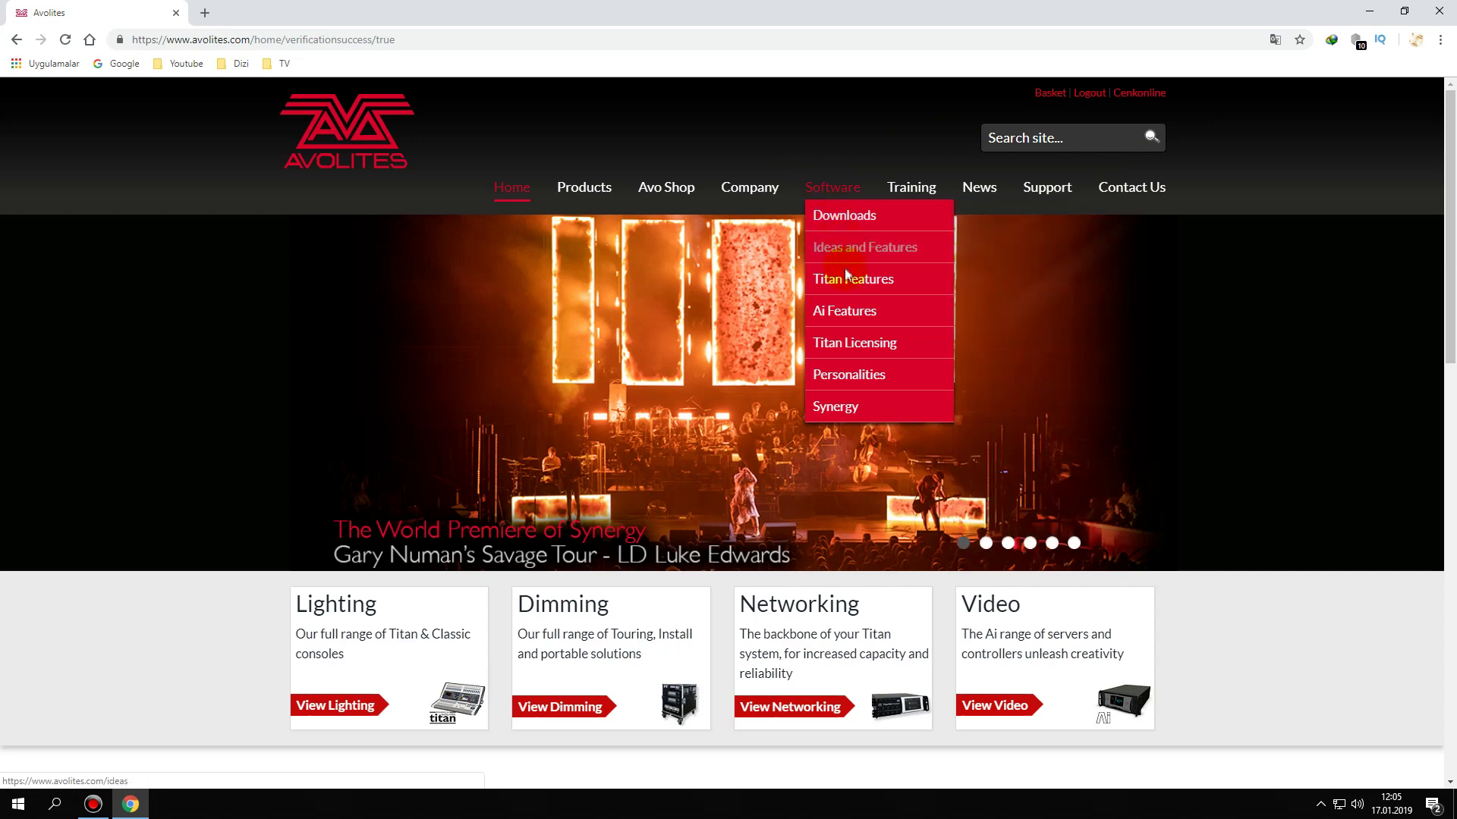
pyautogui.click(838, 340)
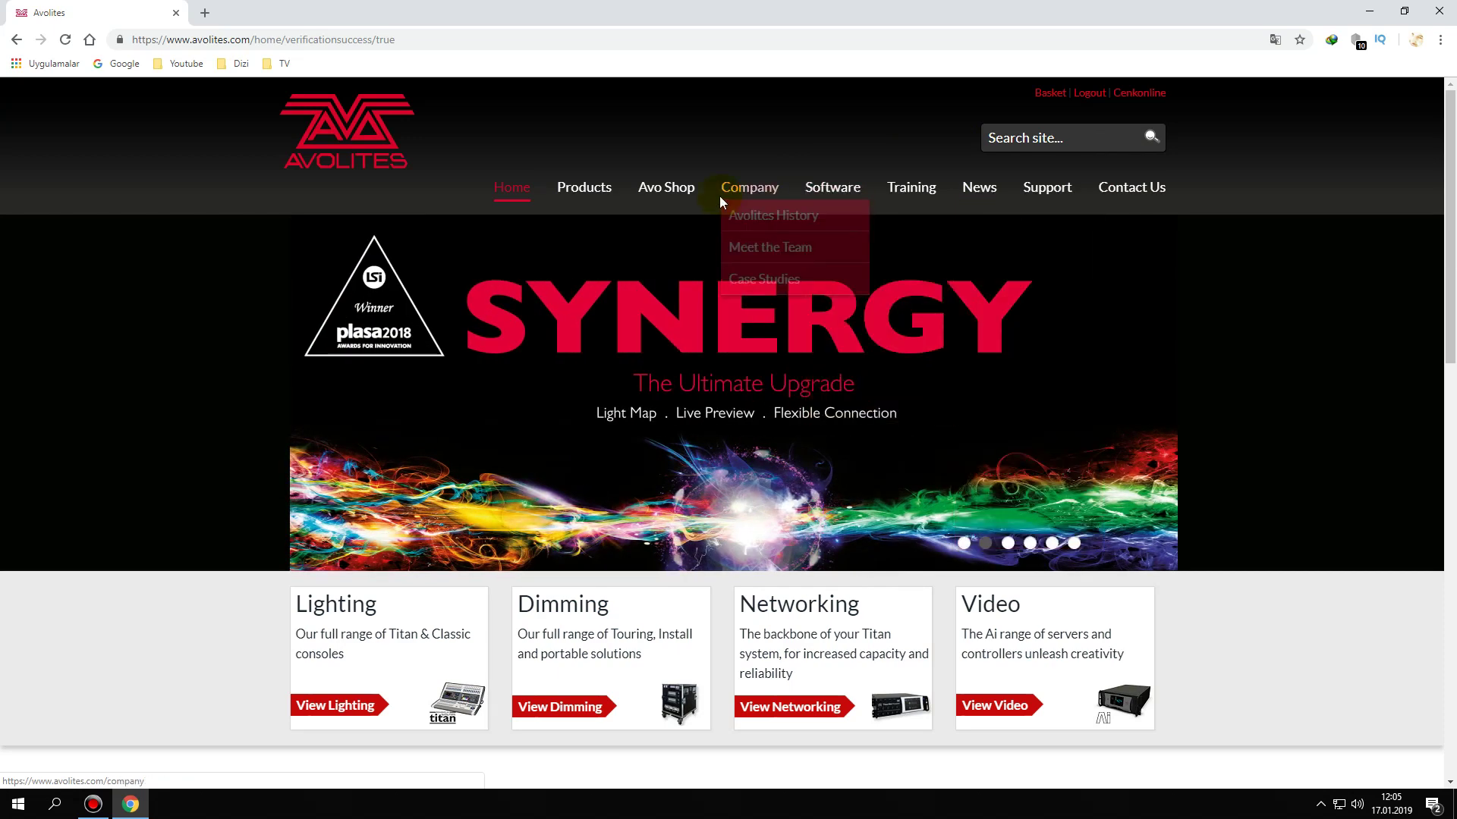
pyautogui.moveTo(832, 226)
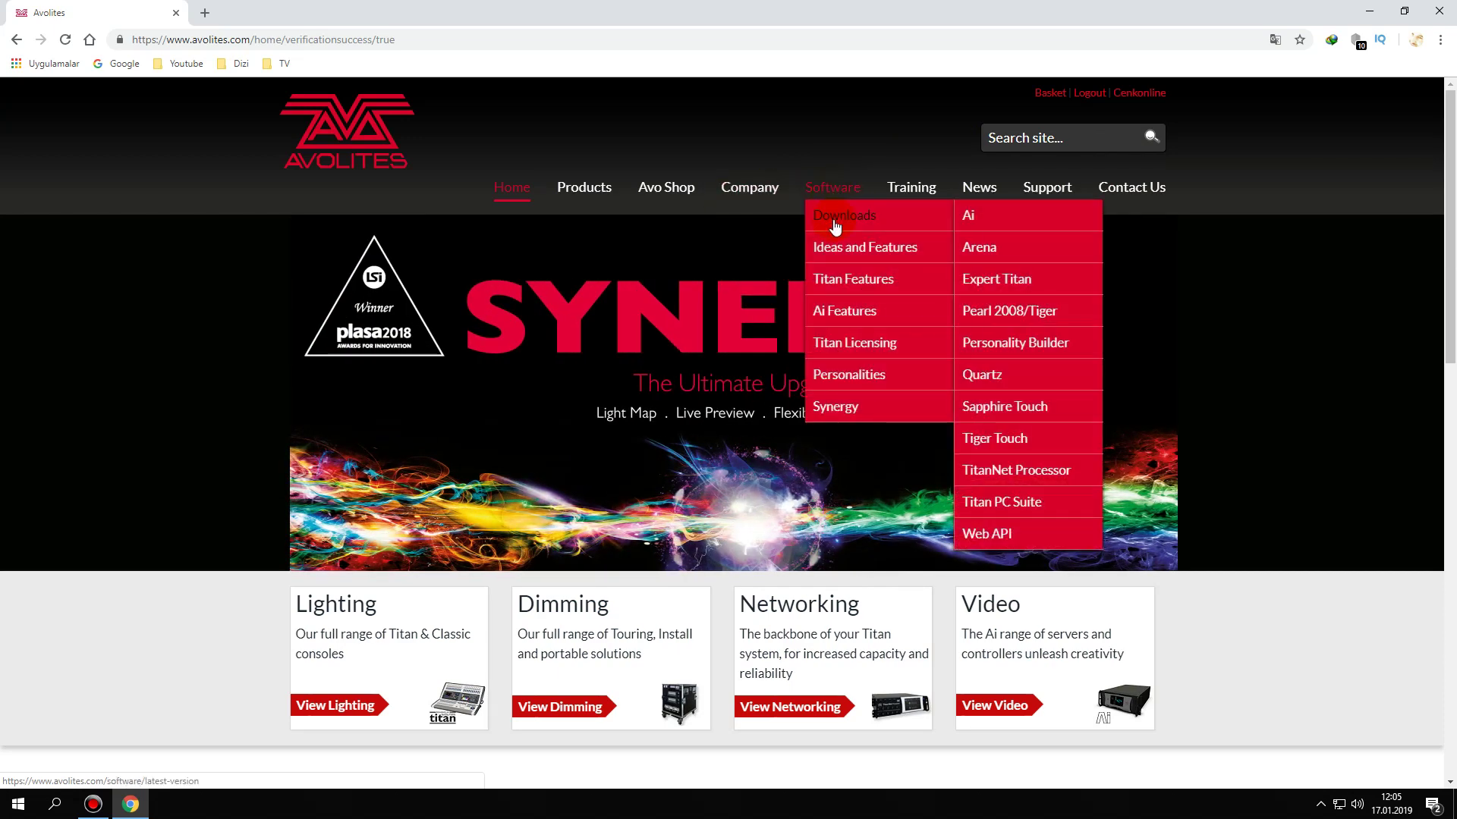
pyautogui.click(1015, 349)
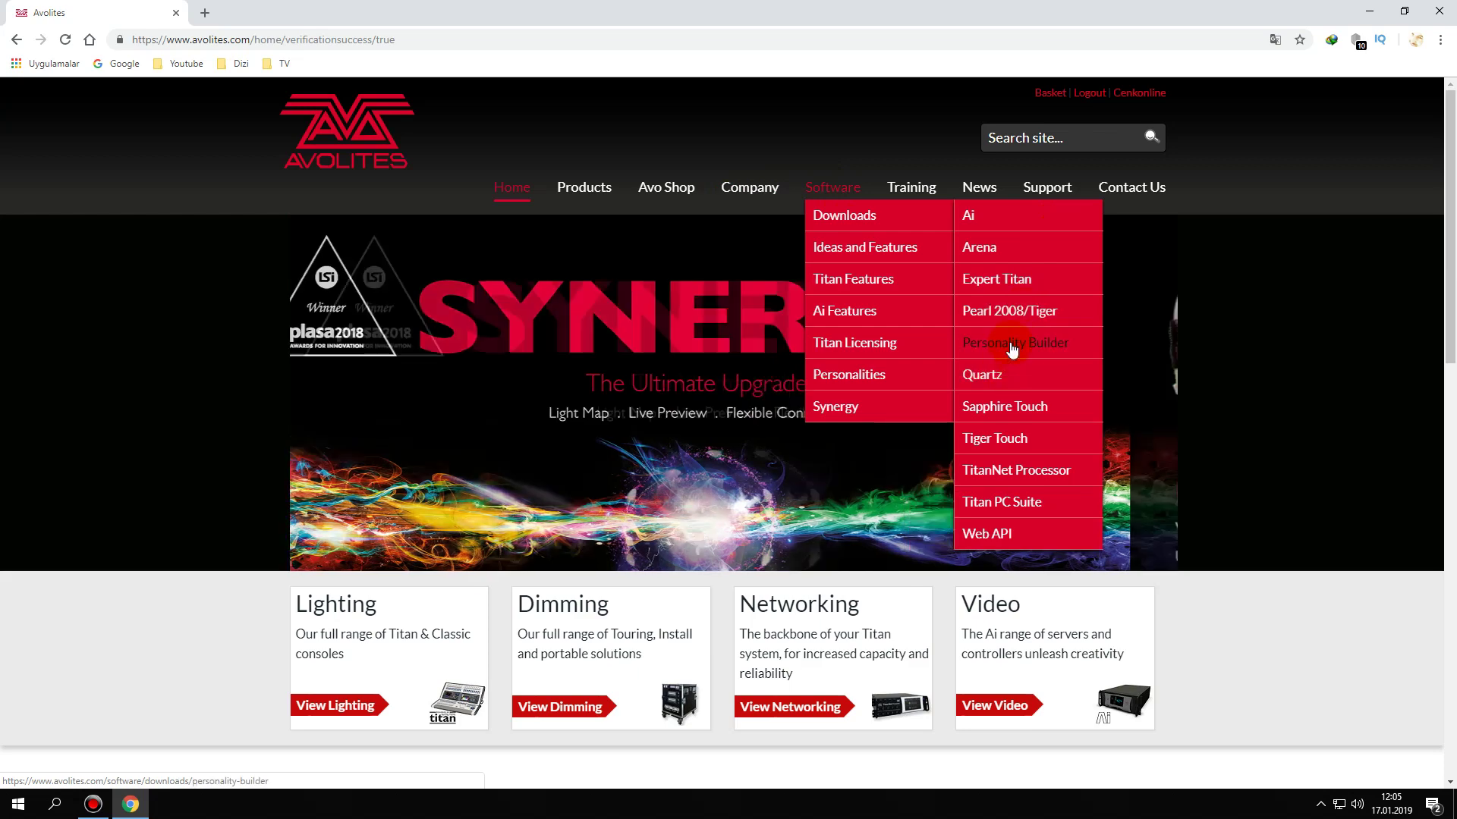
pyautogui.click(1005, 503)
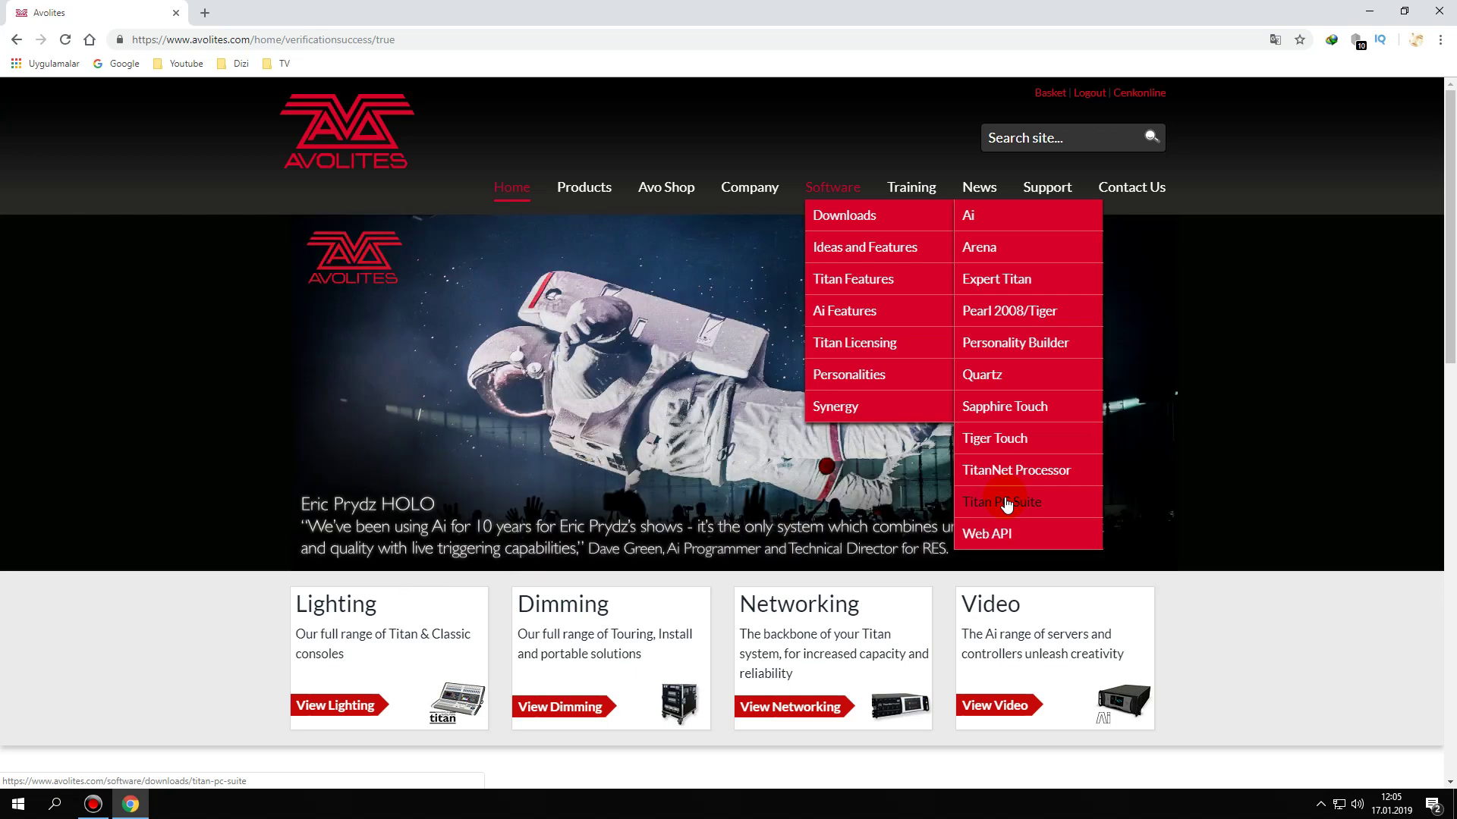
pyautogui.click(1006, 503)
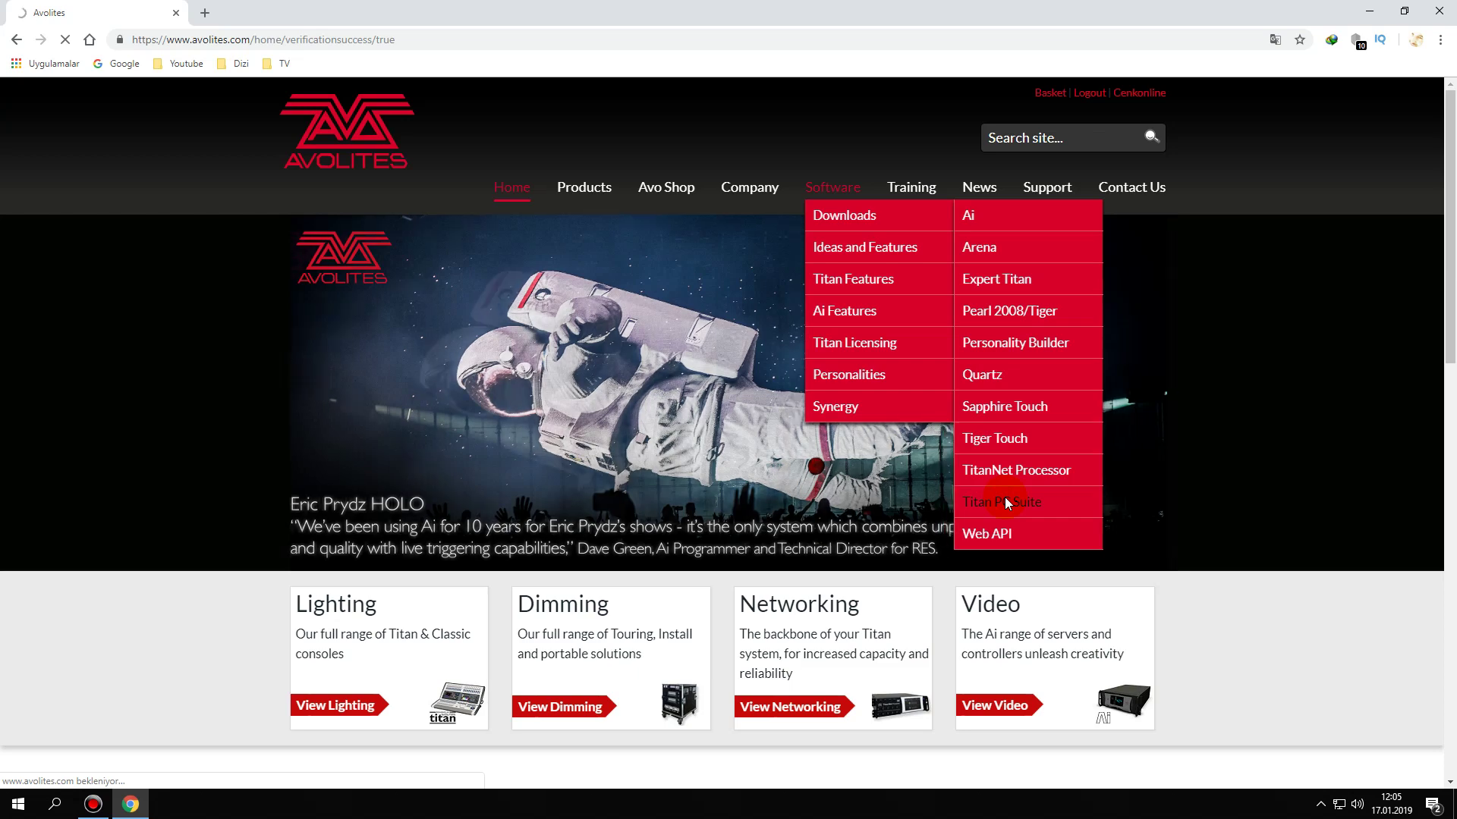
pyautogui.scroll(-1, 971, 494)
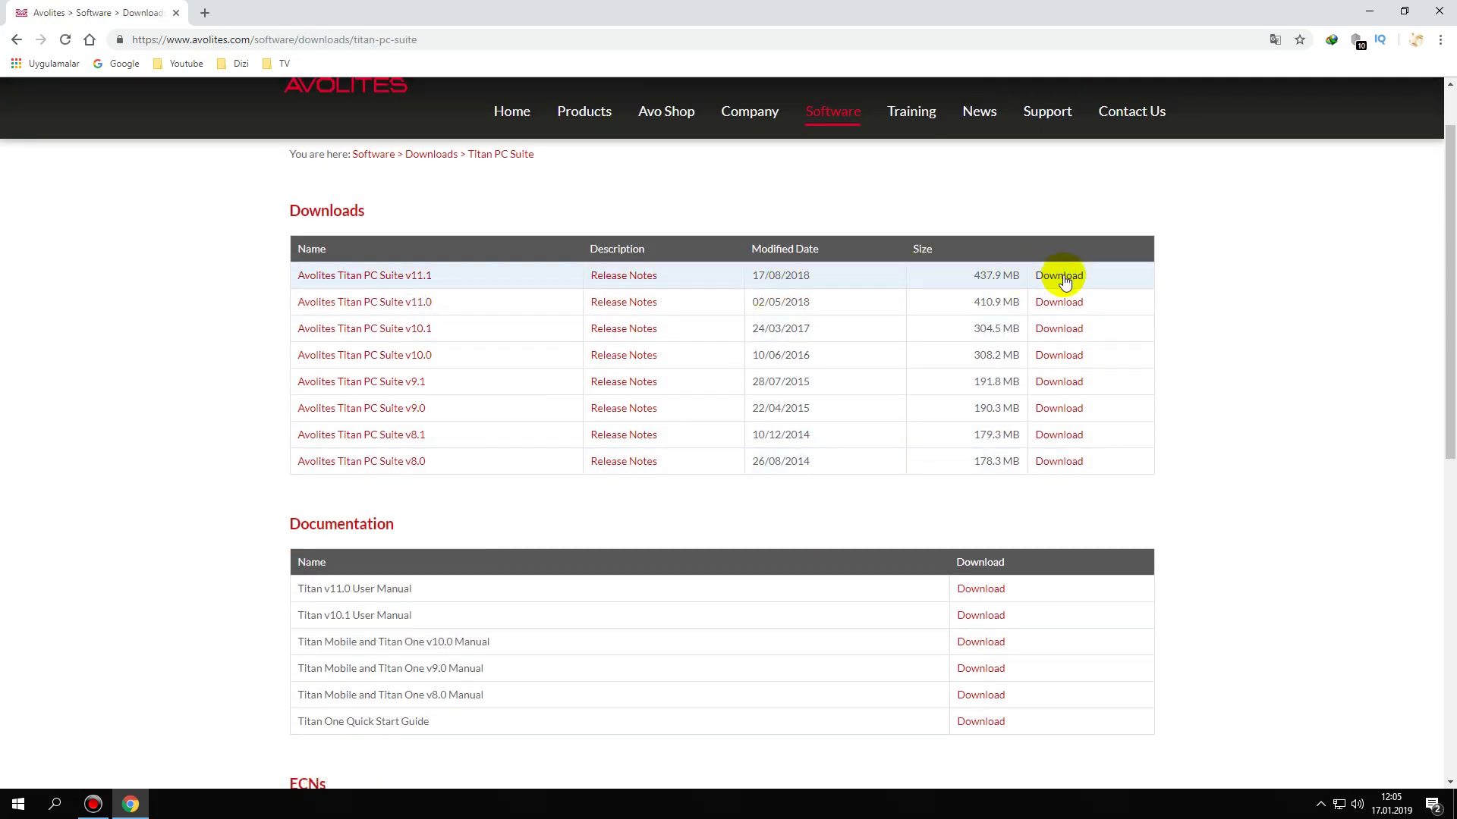
pyautogui.click(1441, 19)
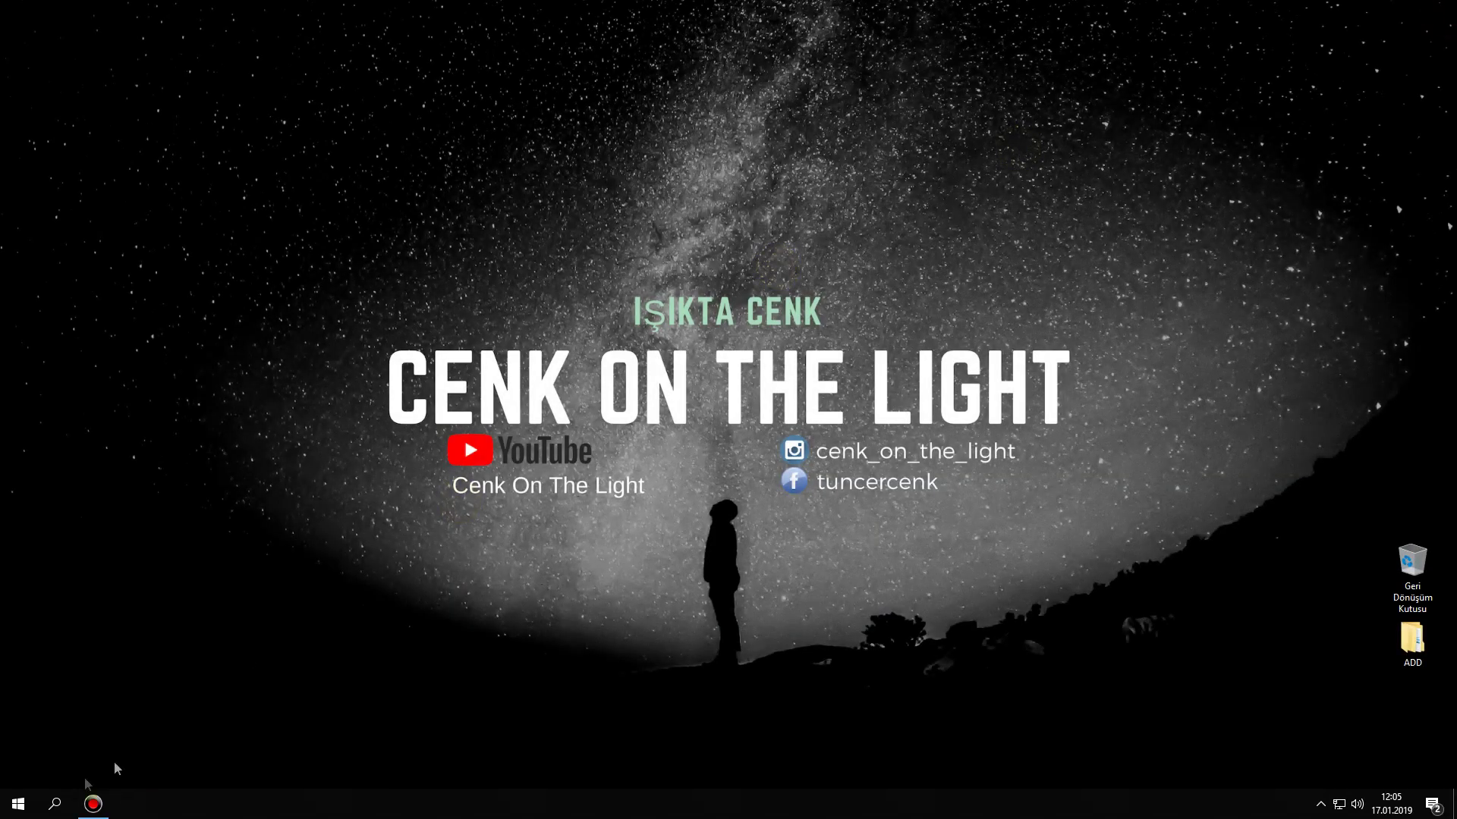
# - In File Explorer, navigate to C:\Program Files (x86)\Avolites\Titan\Tokens
pyautogui.click(19, 803)
pyautogui.click(88, 379)
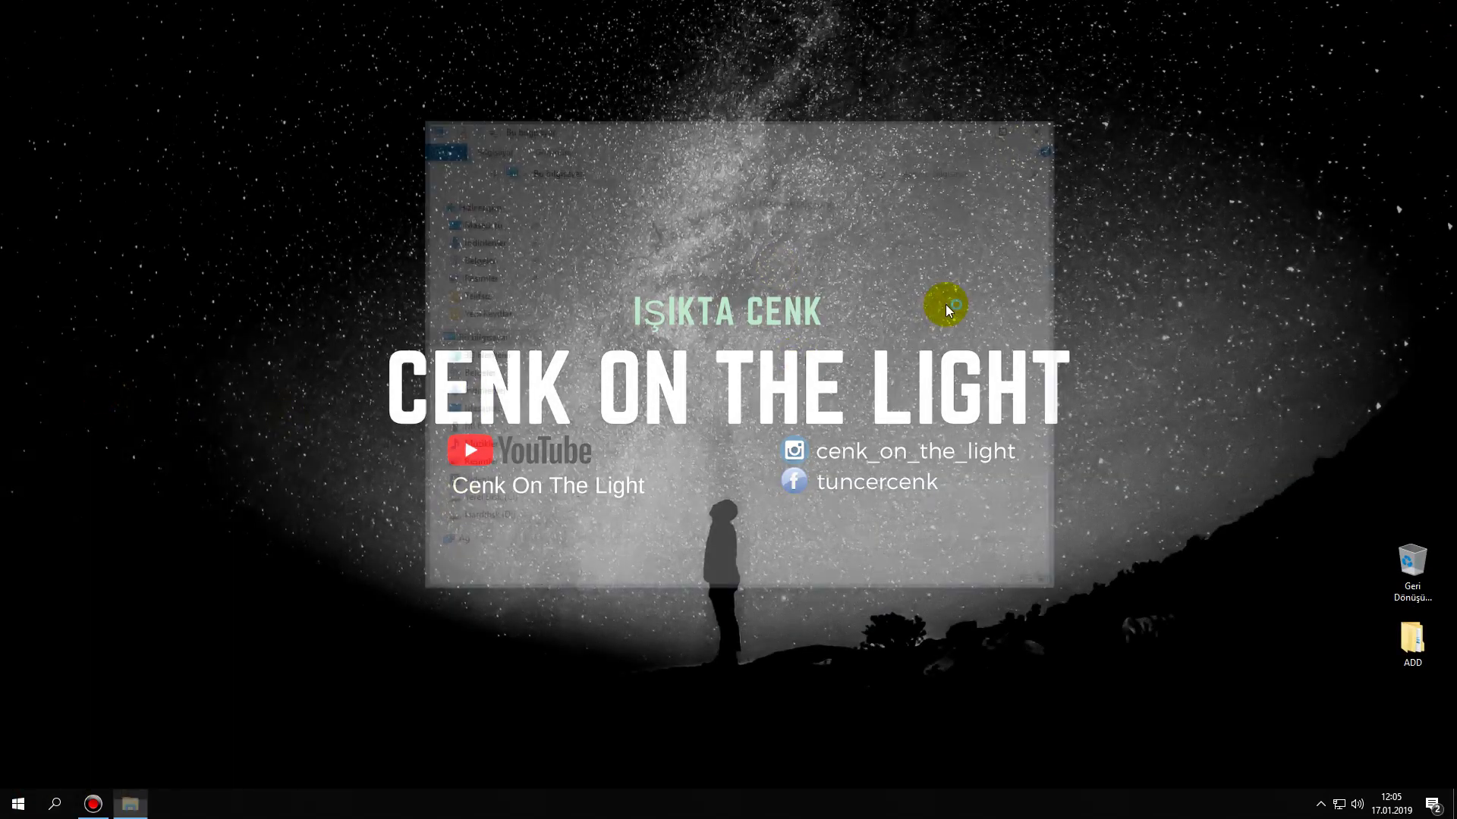
pyautogui.doubleClick(831, 425)
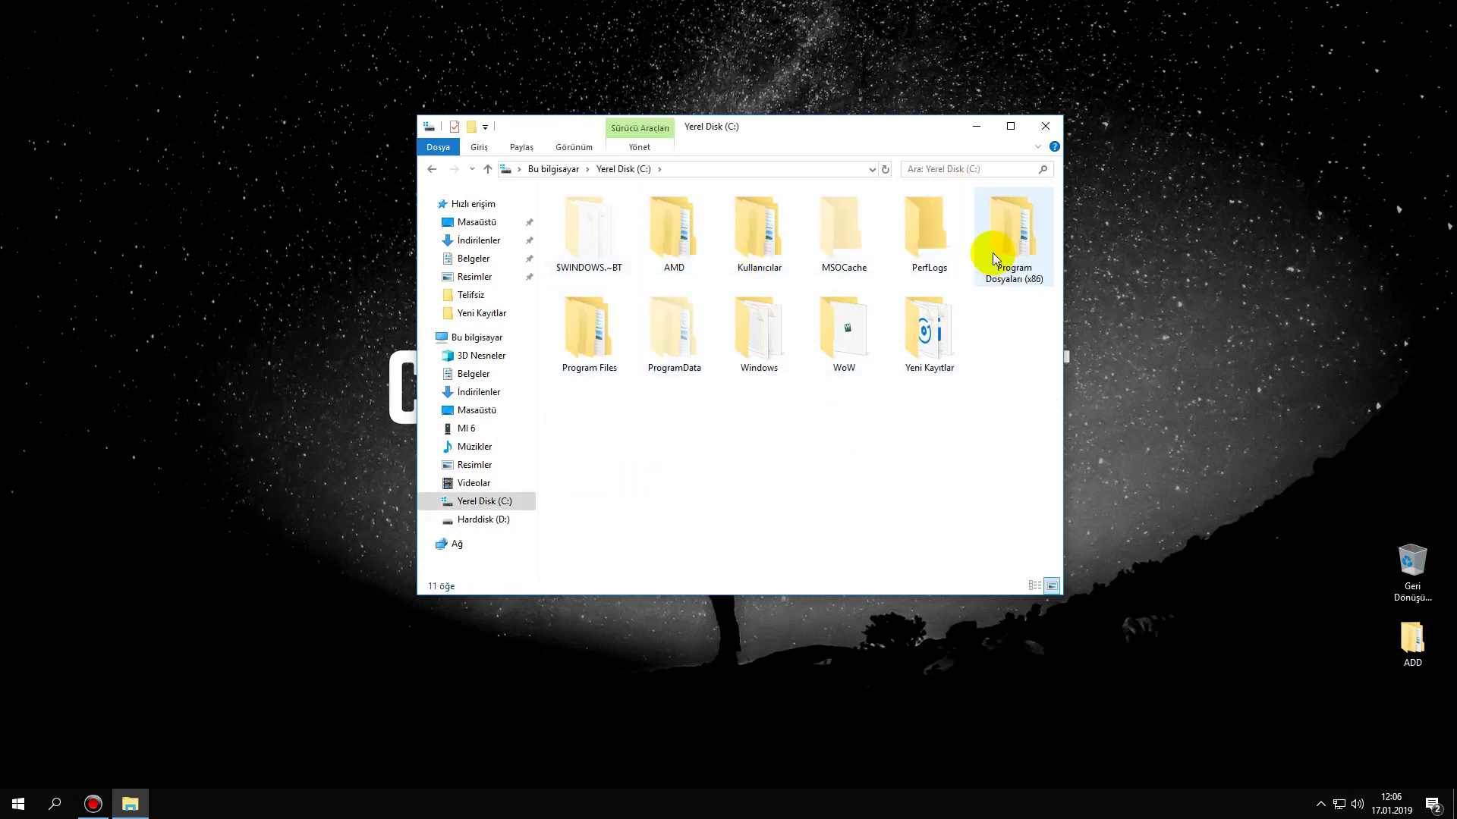
pyautogui.doubleClick(993, 260)
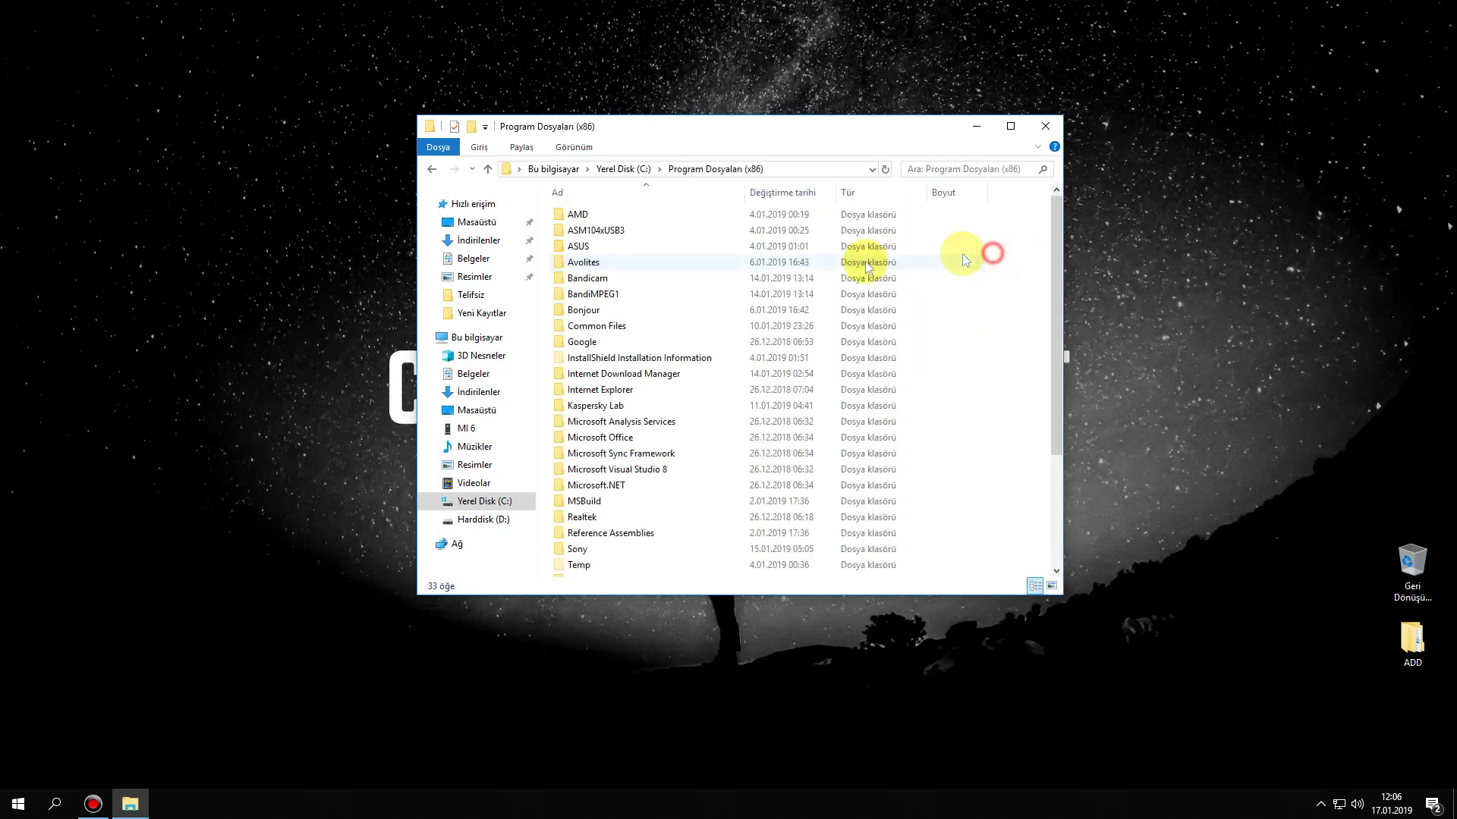
pyautogui.click(611, 262)
pyautogui.doubleClick(610, 262)
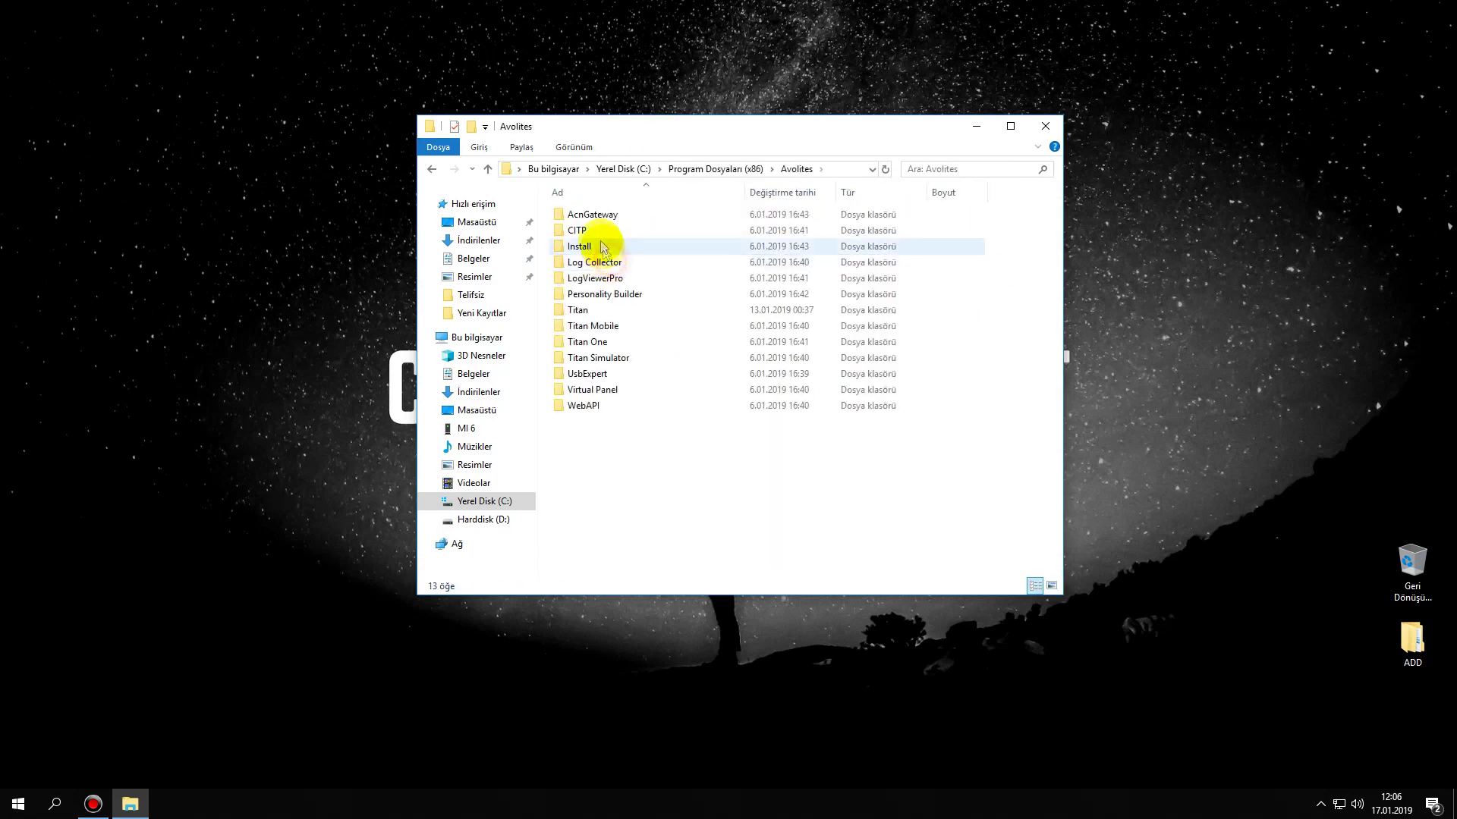
pyautogui.doubleClick(579, 310)
pyautogui.doubleClick(586, 247)
# - Delete the .atf licence file with administrator permission, close Explorer, and launch Titan Simulator
pyautogui.click(595, 216)
pyautogui.press('Delete')
pyautogui.click(717, 298)
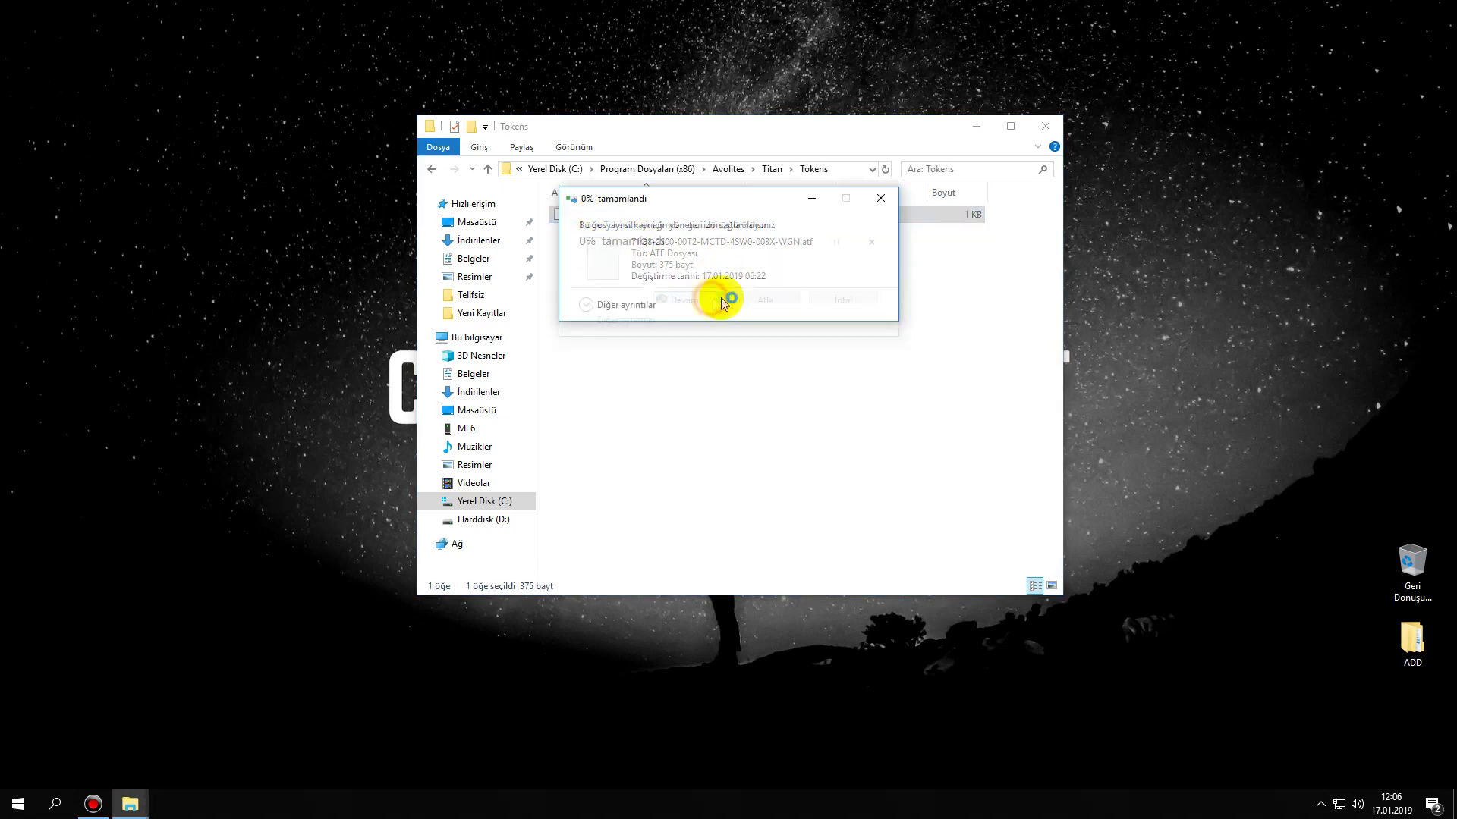
pyautogui.click(1045, 126)
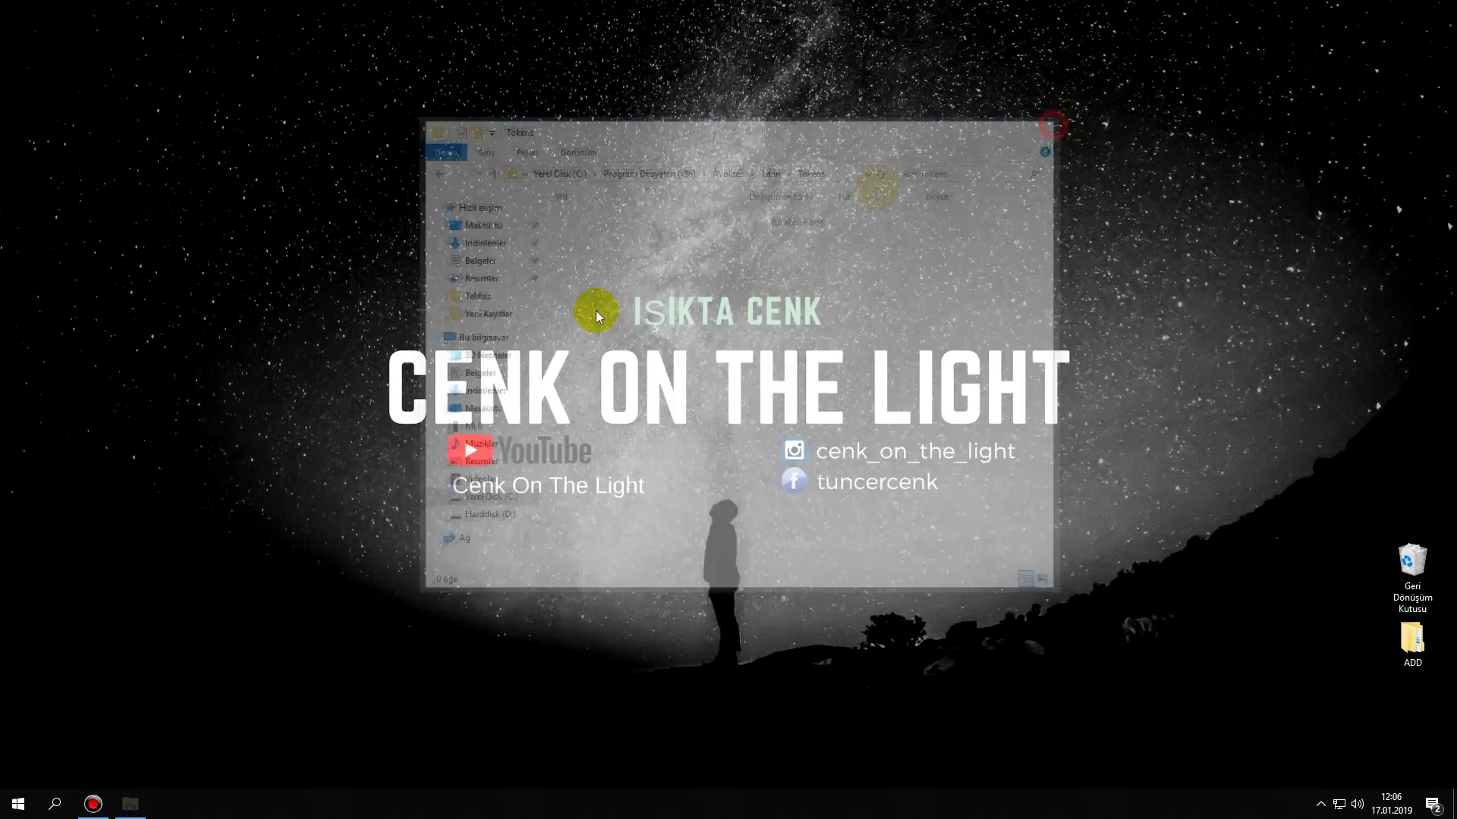
pyautogui.click(18, 803)
pyautogui.click(267, 486)
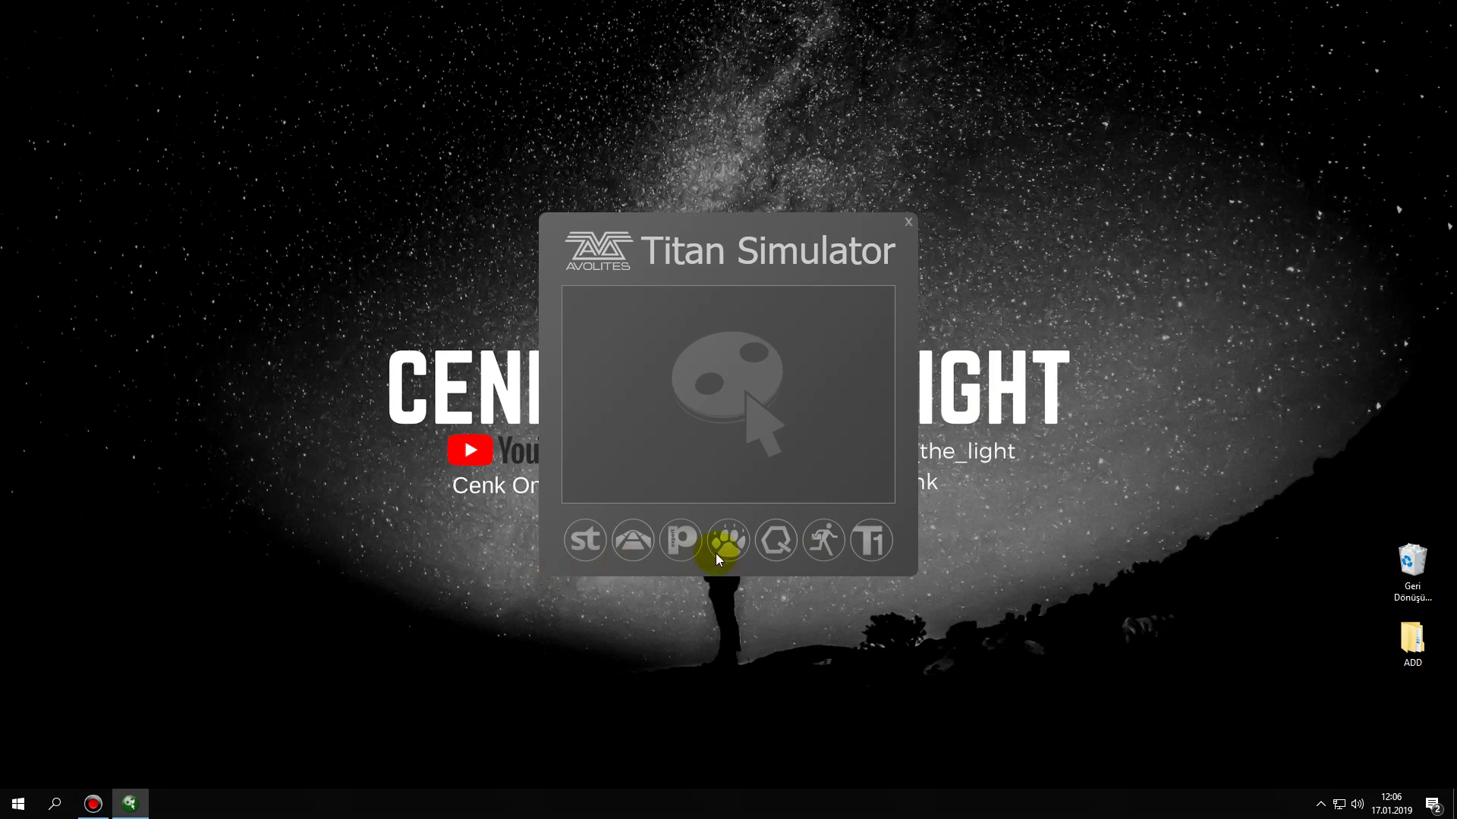
# - Start Titan One from the launcher, accept the licence agreement, and choose Request Licence
pyautogui.click(862, 542)
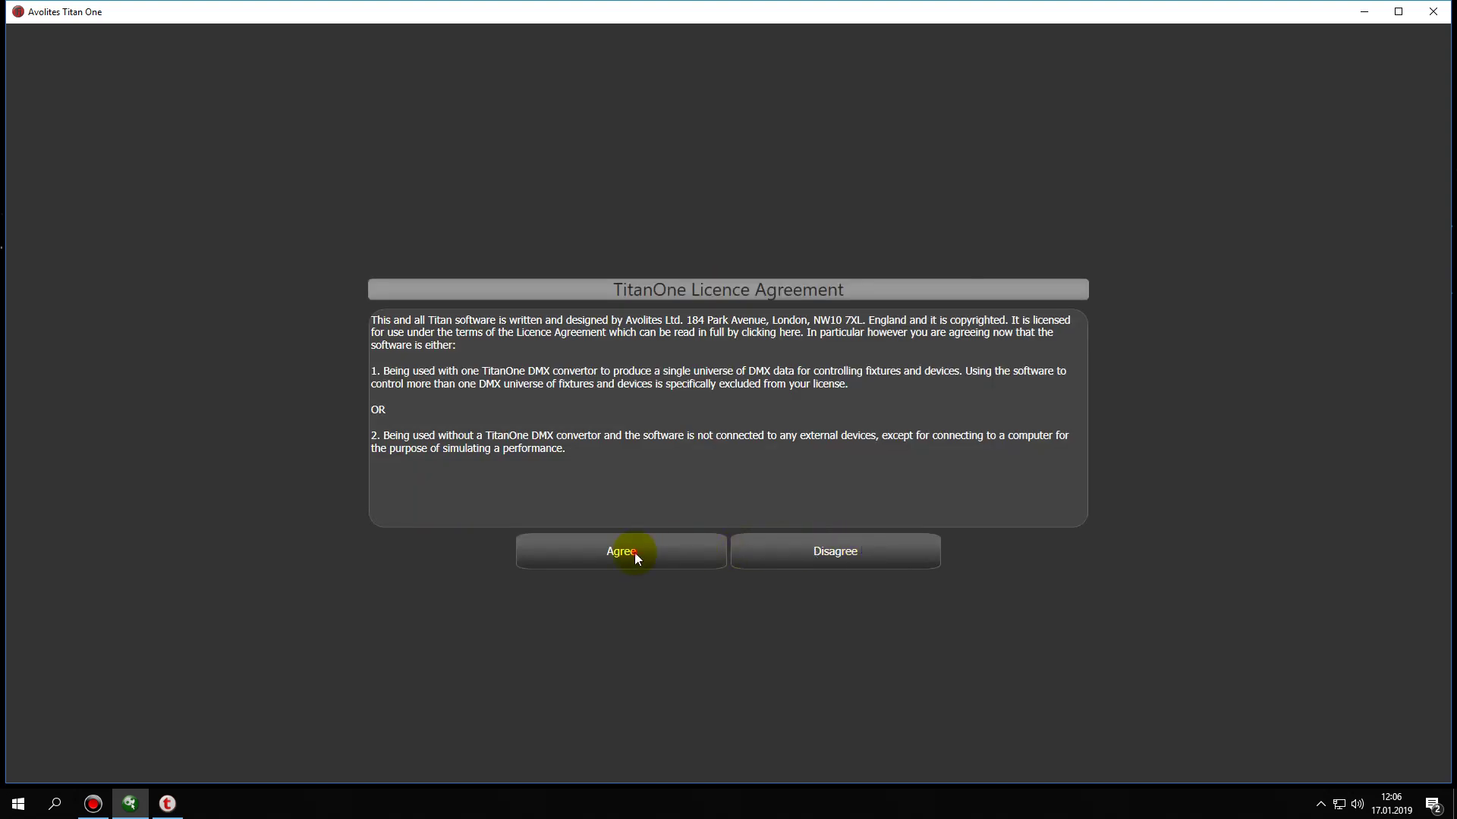
pyautogui.click(634, 552)
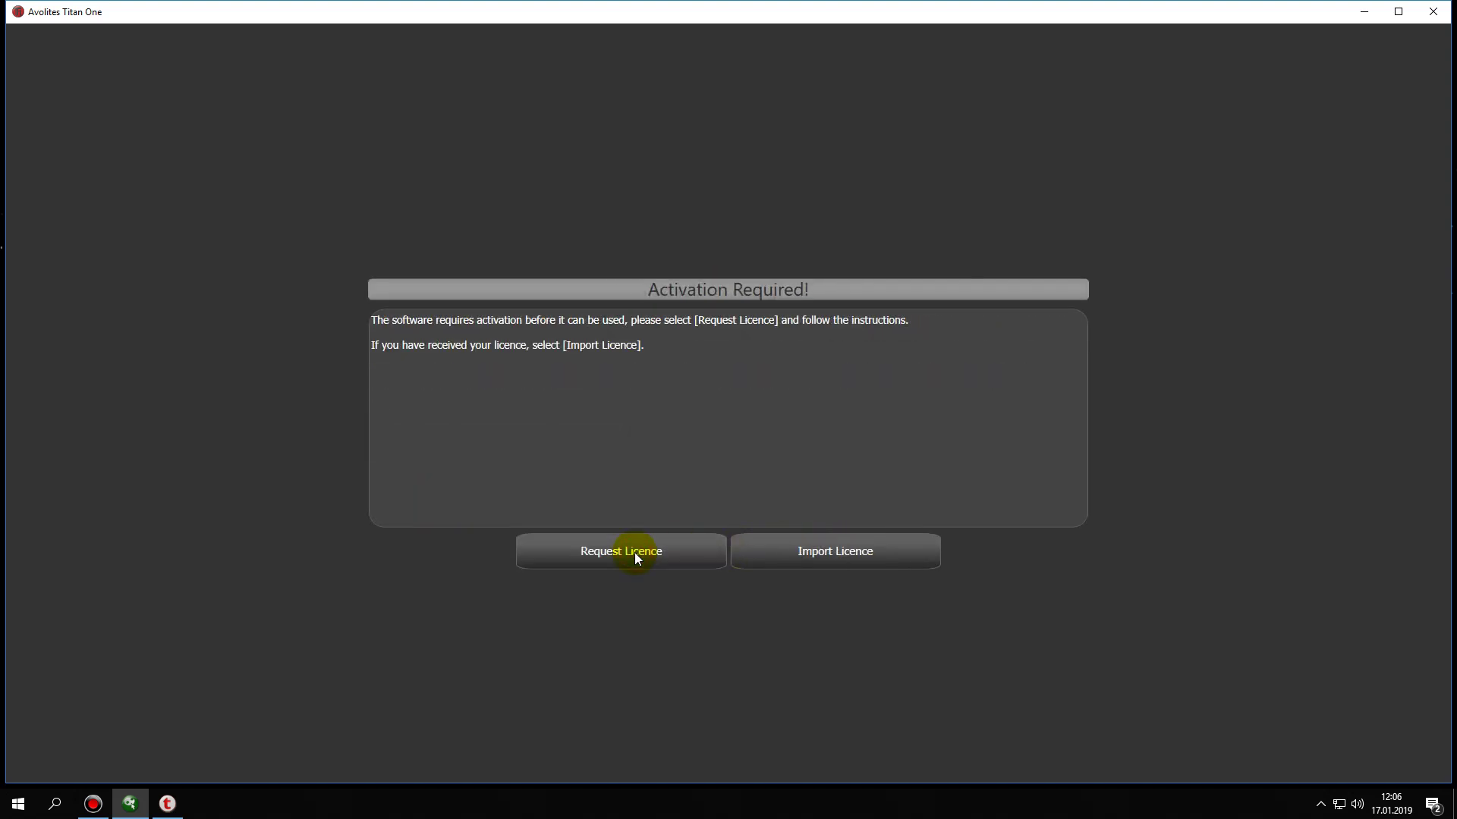
pyautogui.click(615, 558)
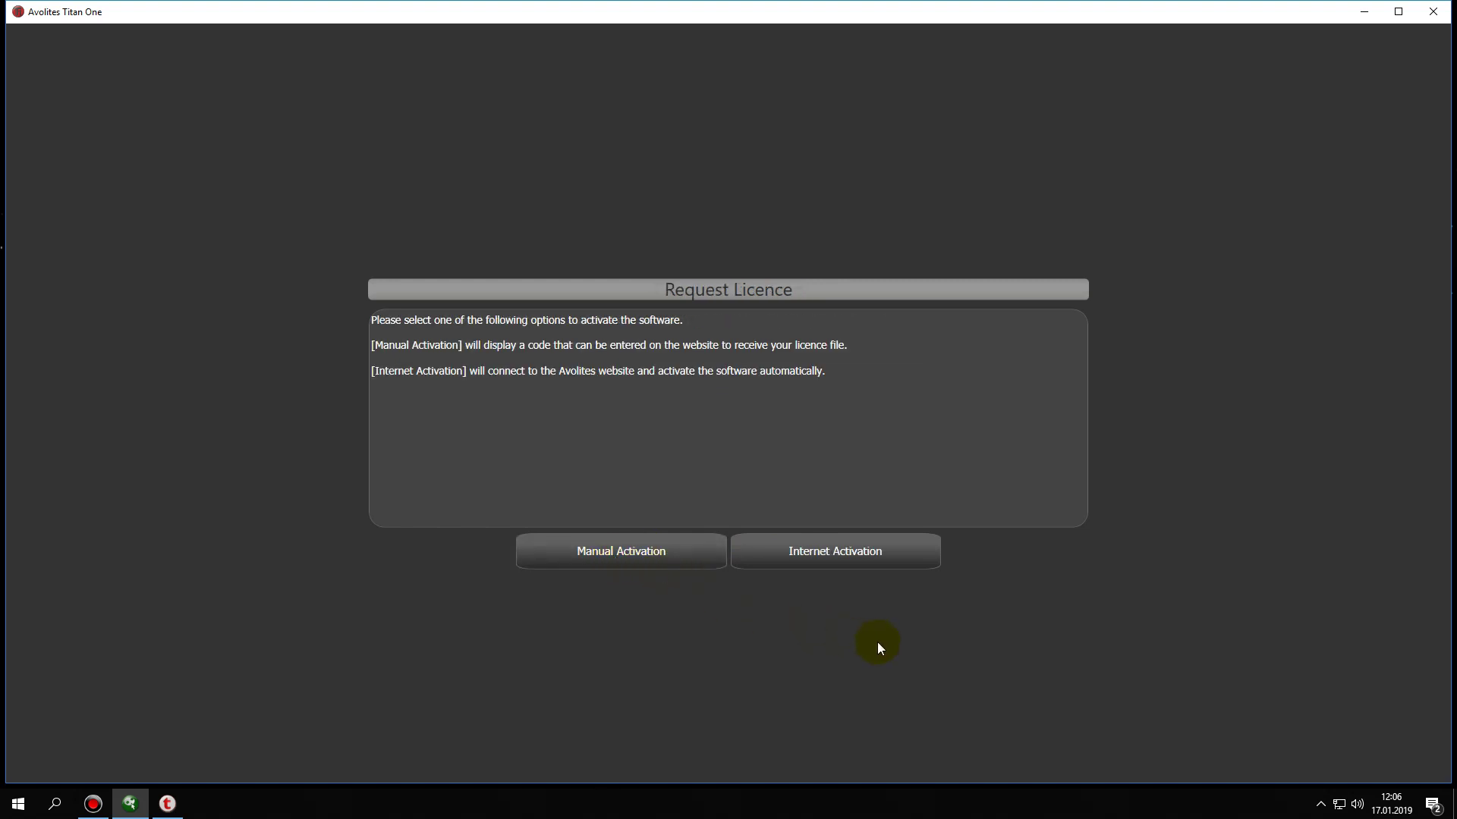
# - Activate Titan One via Internet Activation using the Avolites account username and password
pyautogui.click(848, 558)
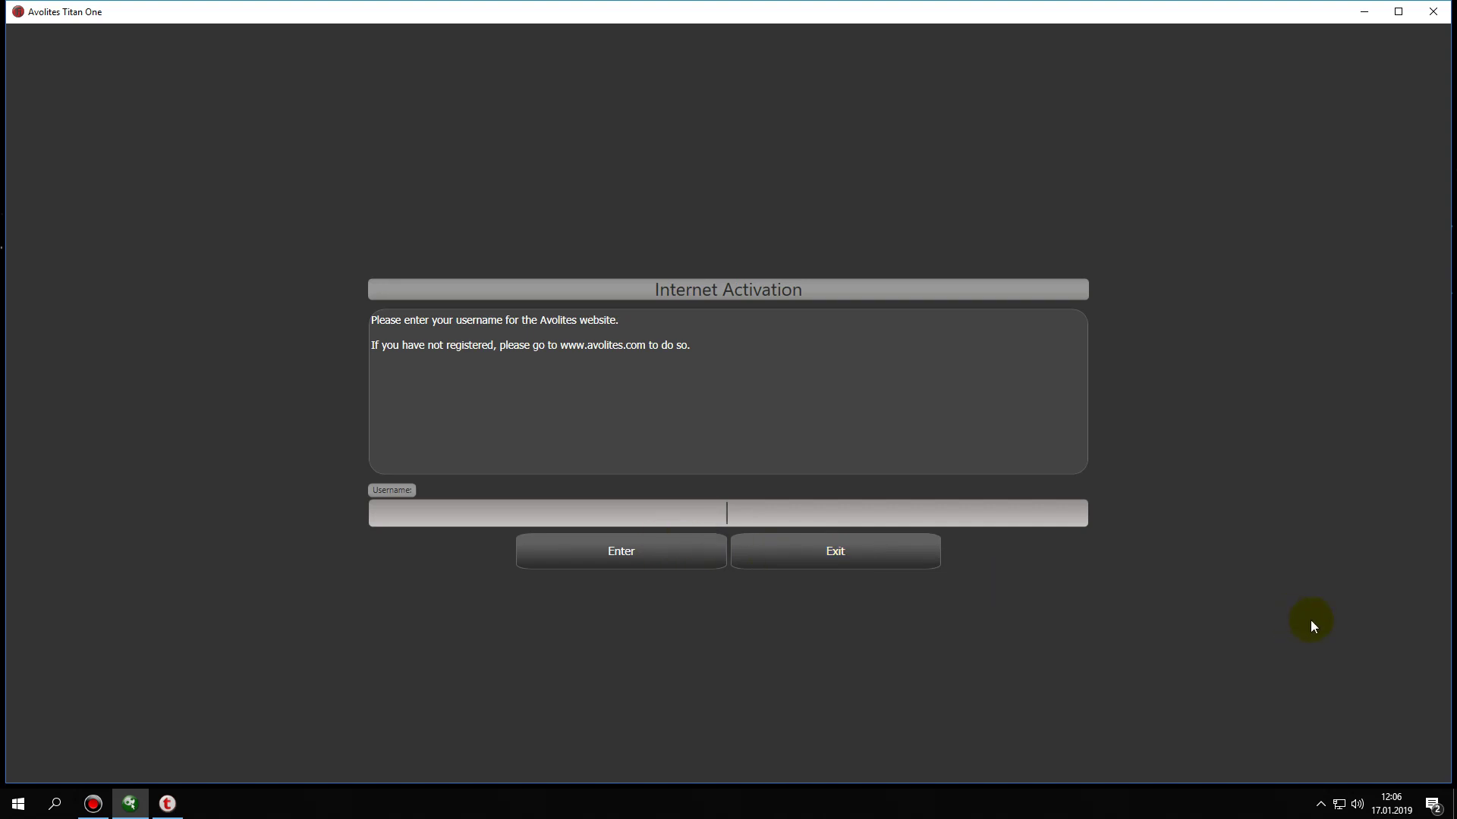
pyautogui.write('Cenkonline')
pyautogui.click(681, 553)
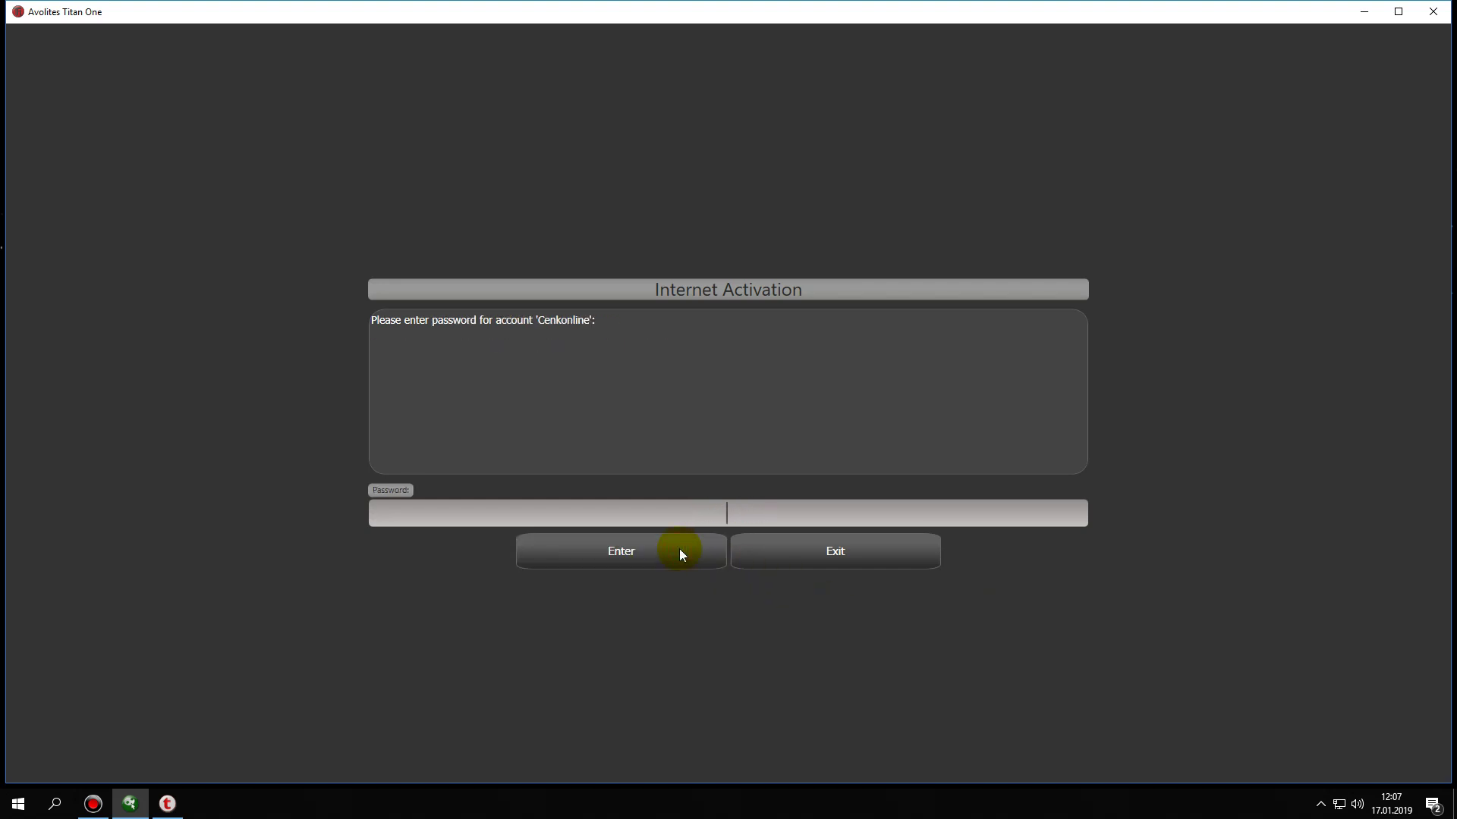
pyautogui.write('********')
pyautogui.click(680, 549)
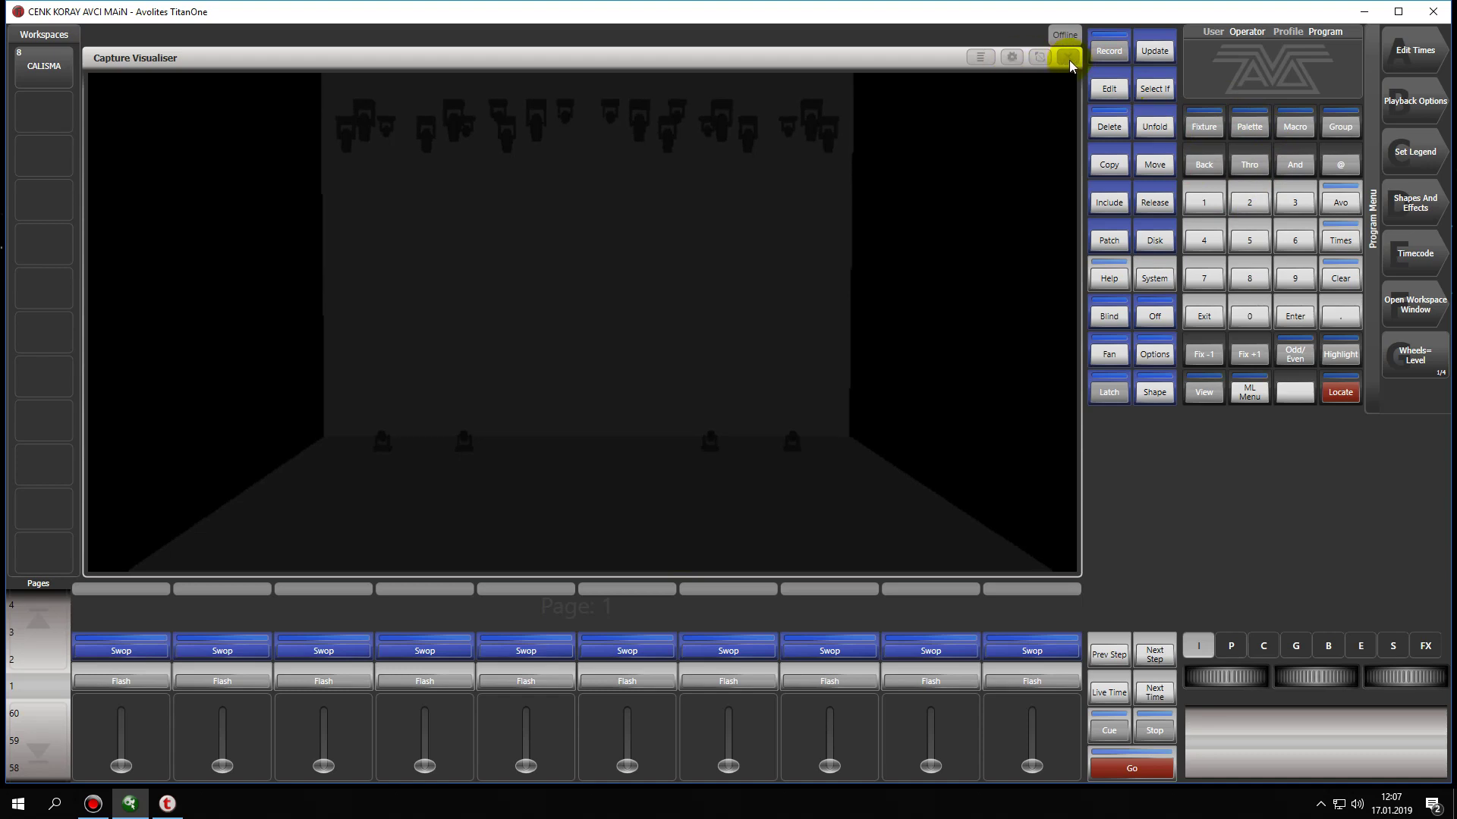
# - Close Titan One and confirm the shutdown with Tamam in the Close Software dialog
pyautogui.click(1430, 13)
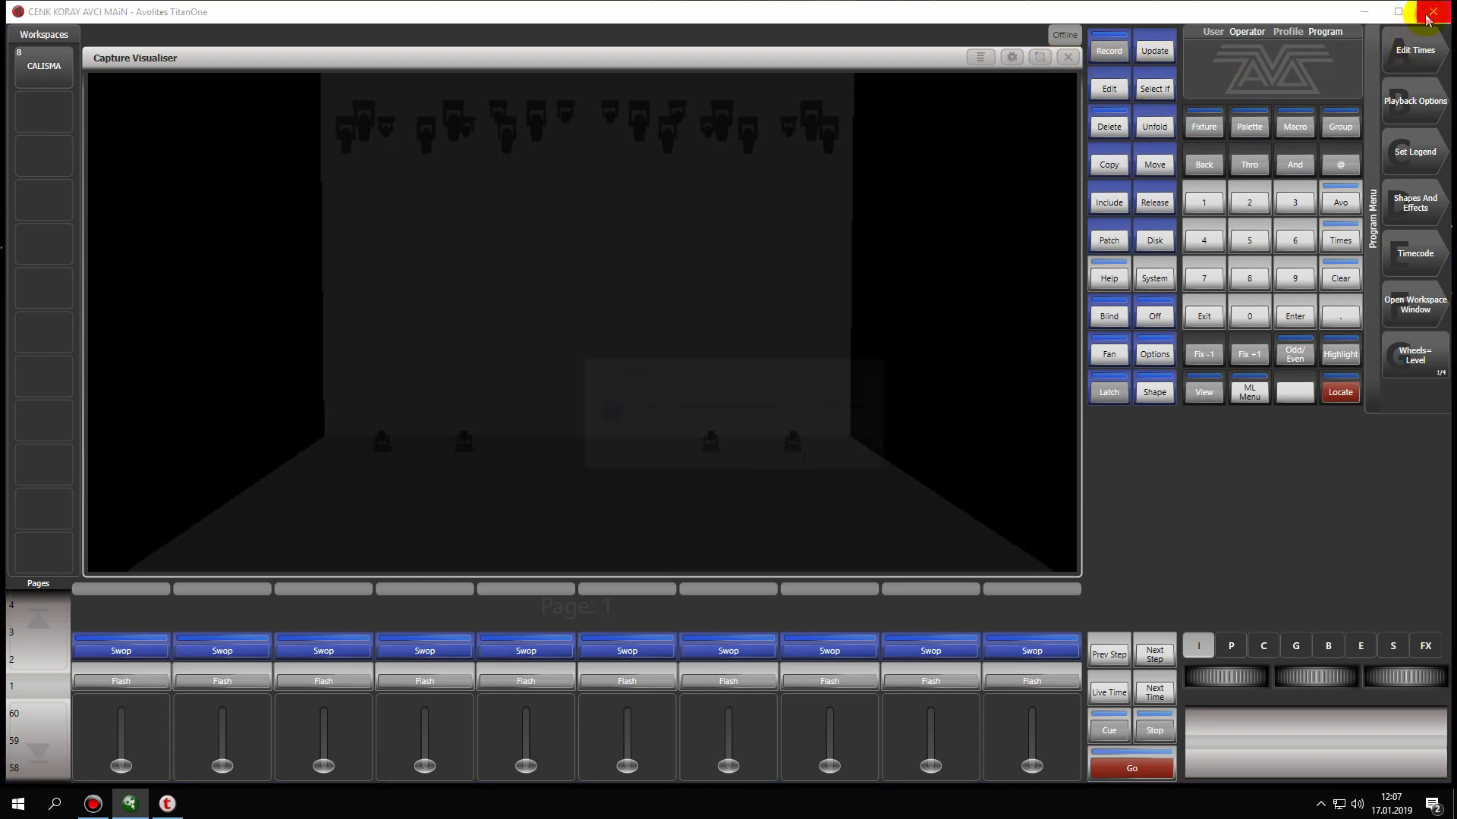
pyautogui.click(778, 456)
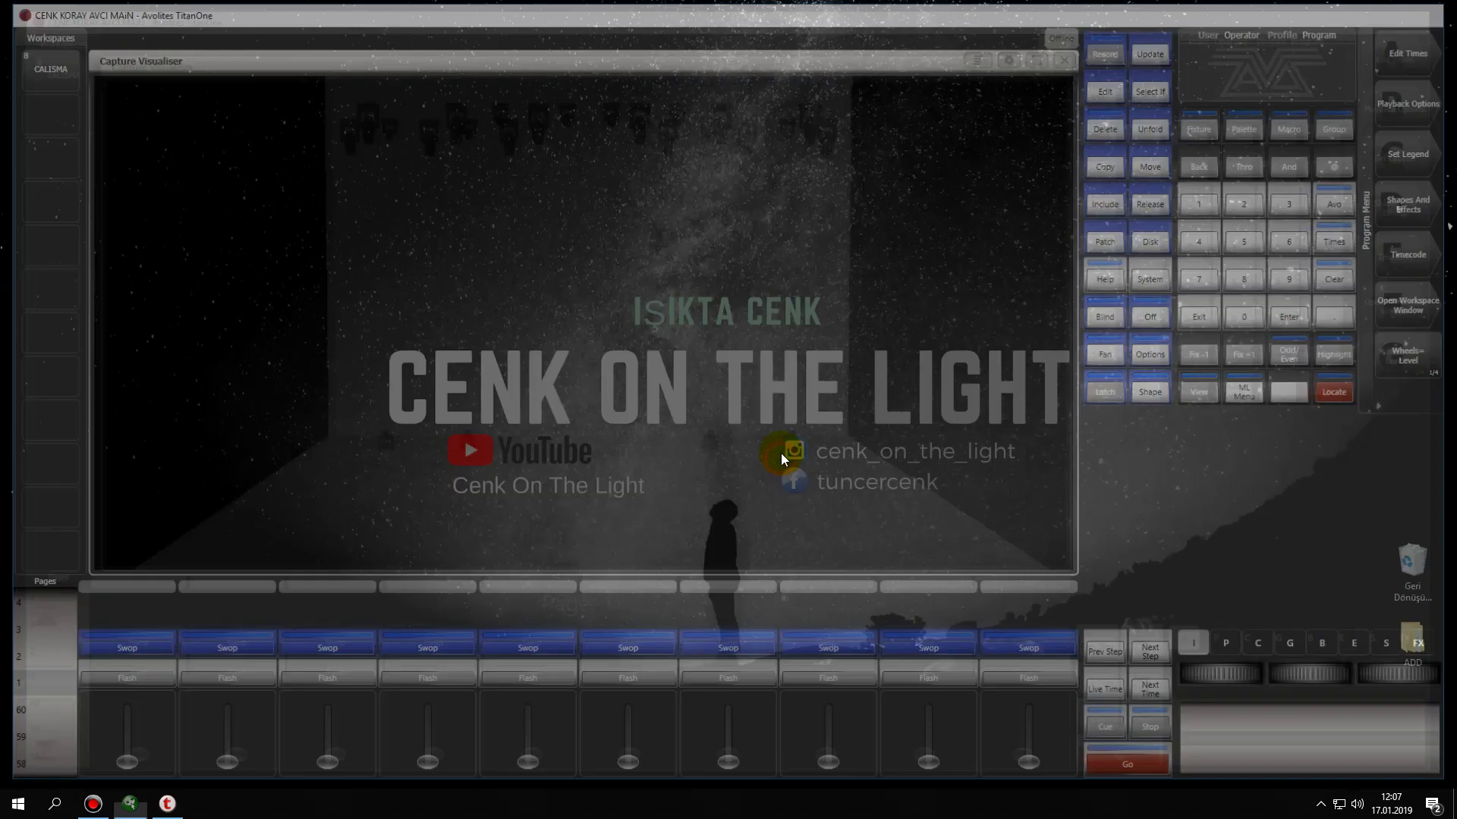
# - In File Explorer, browse to C:\Program Files (x86)\Avolites\Titan\Tokens
pyautogui.click(13, 812)
pyautogui.click(87, 383)
pyautogui.doubleClick(813, 433)
pyautogui.doubleClick(990, 250)
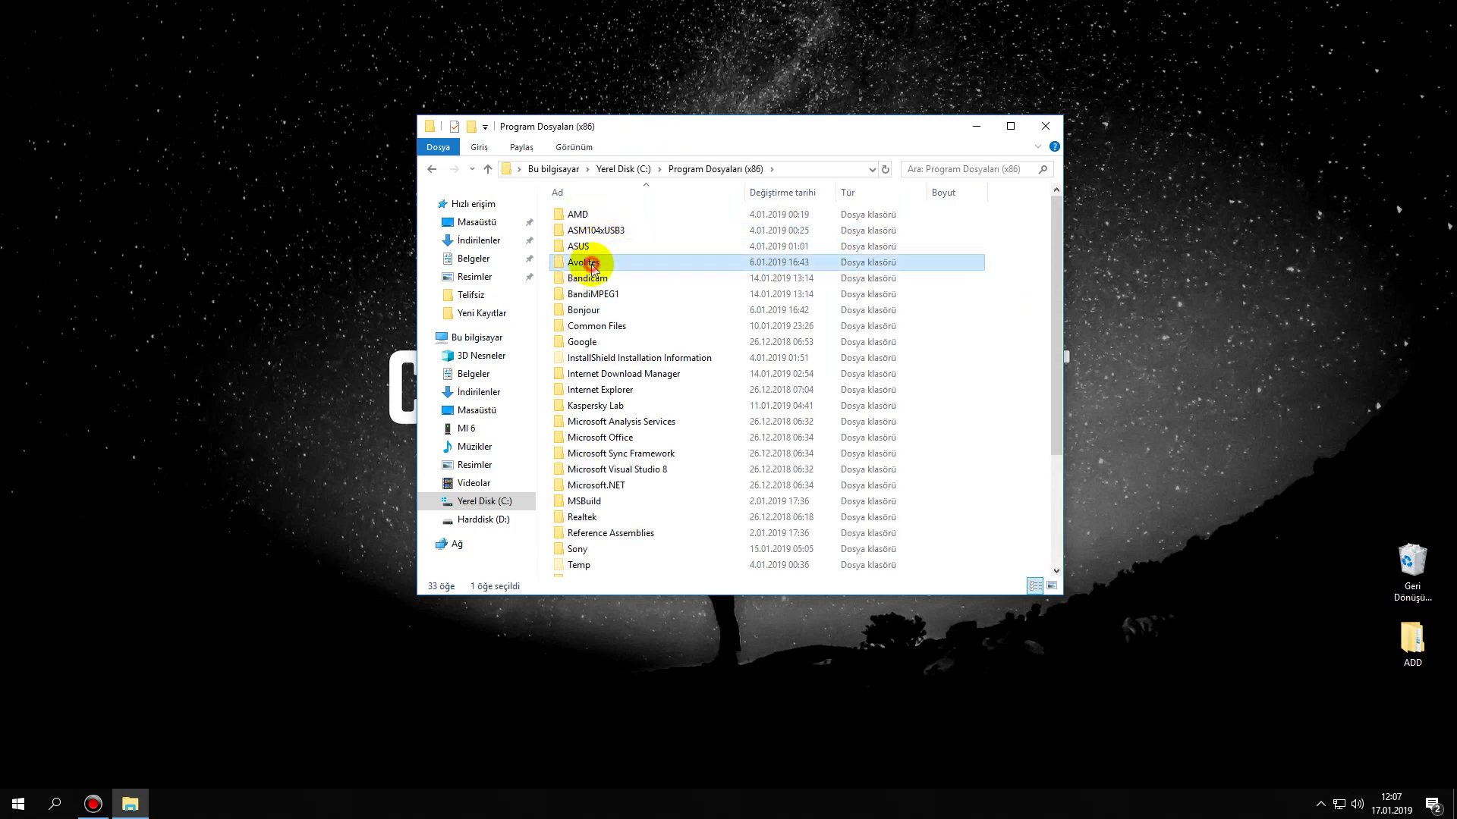
pyautogui.doubleClick(584, 263)
pyautogui.doubleClick(583, 315)
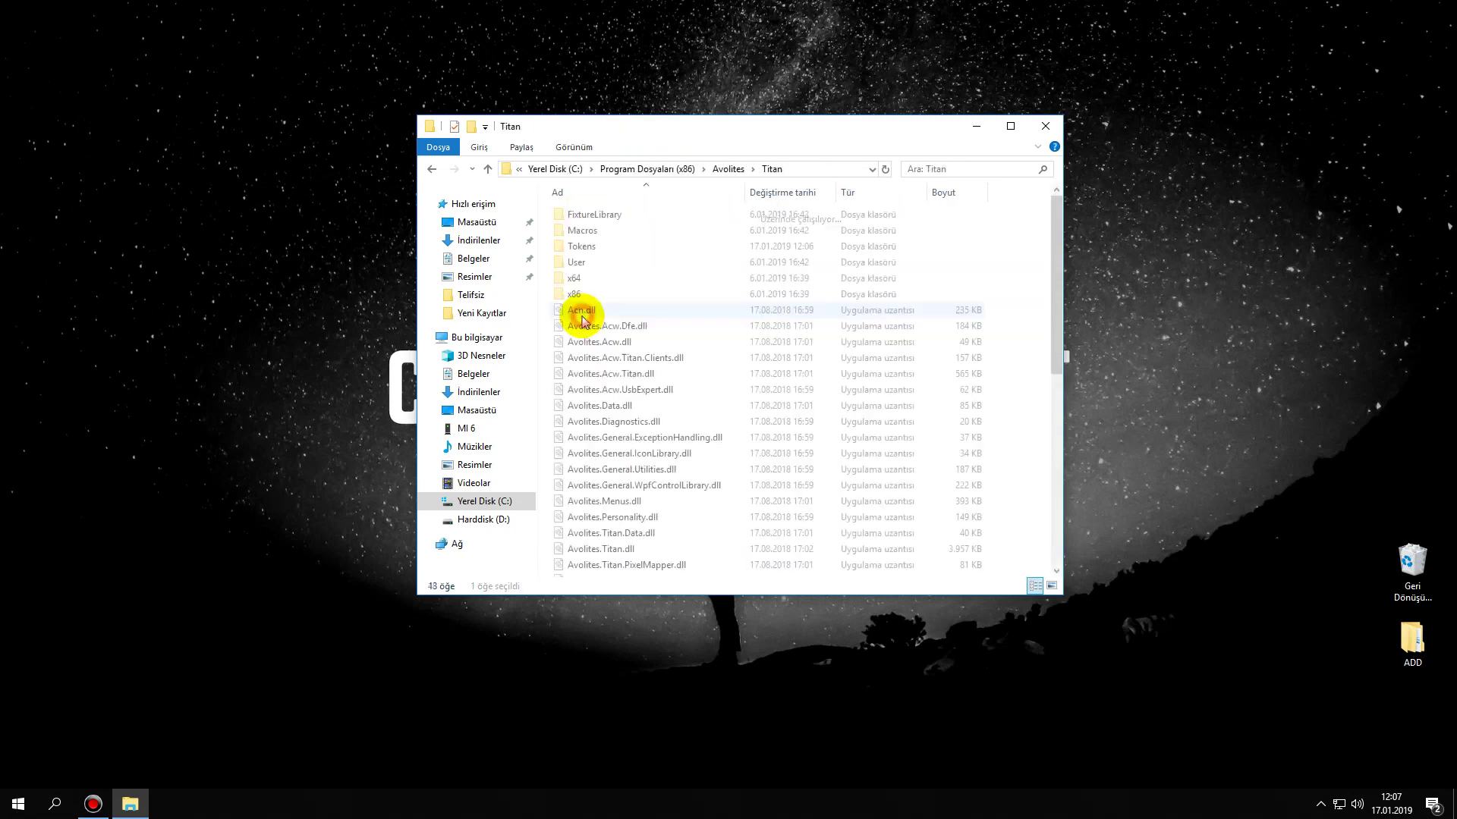
pyautogui.doubleClick(580, 244)
# - Delete the .atf licence file with Sil and close File Explorer
pyautogui.click(579, 215)
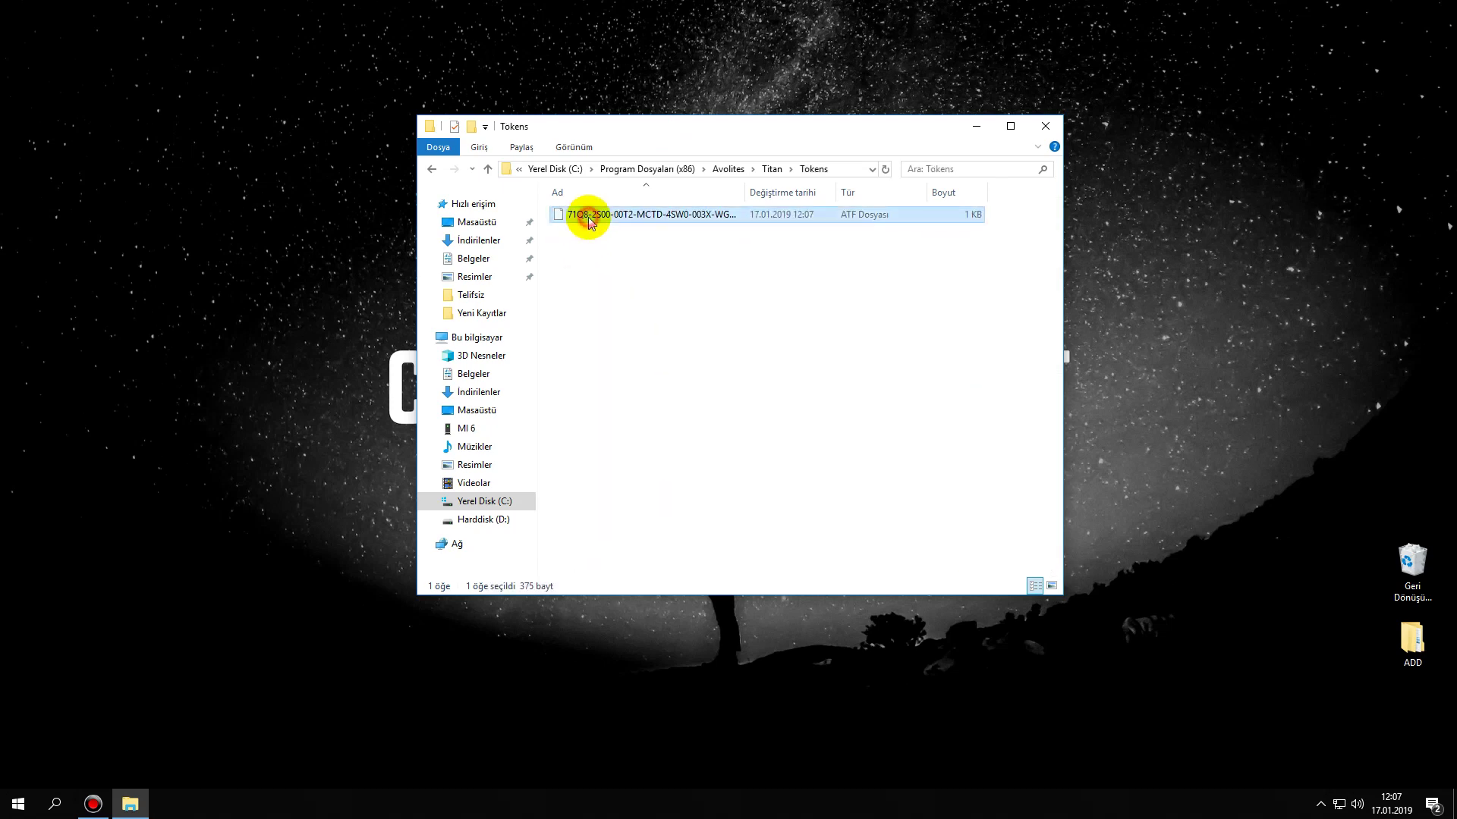
pyautogui.rightClick(579, 215)
pyautogui.click(620, 489)
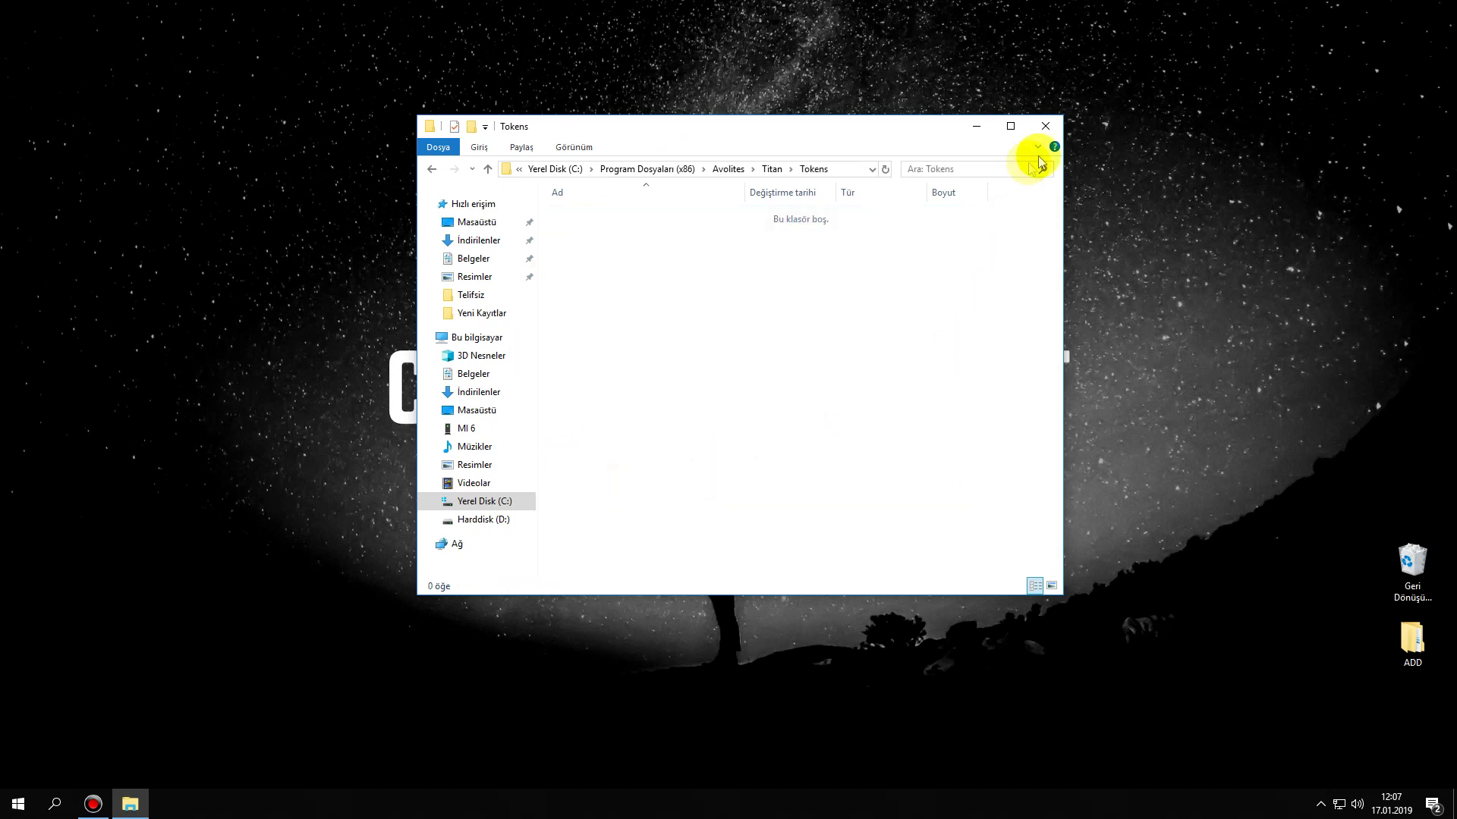
pyautogui.click(1045, 126)
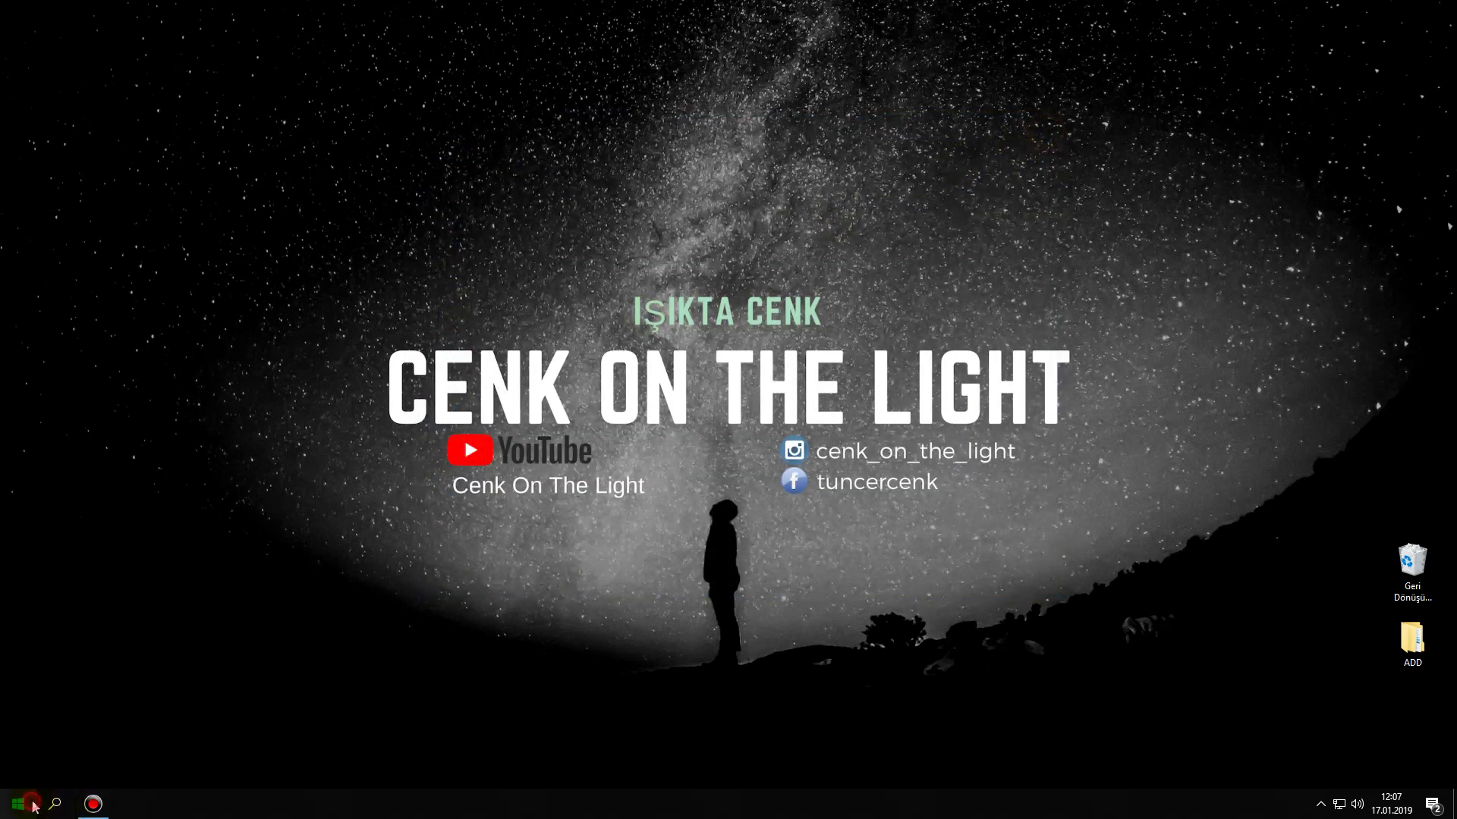
# - Relaunch Titan One via the Titan Simulator T1 button, reaching the TitanOne Licence Agreement
pyautogui.click(18, 804)
pyautogui.click(287, 563)
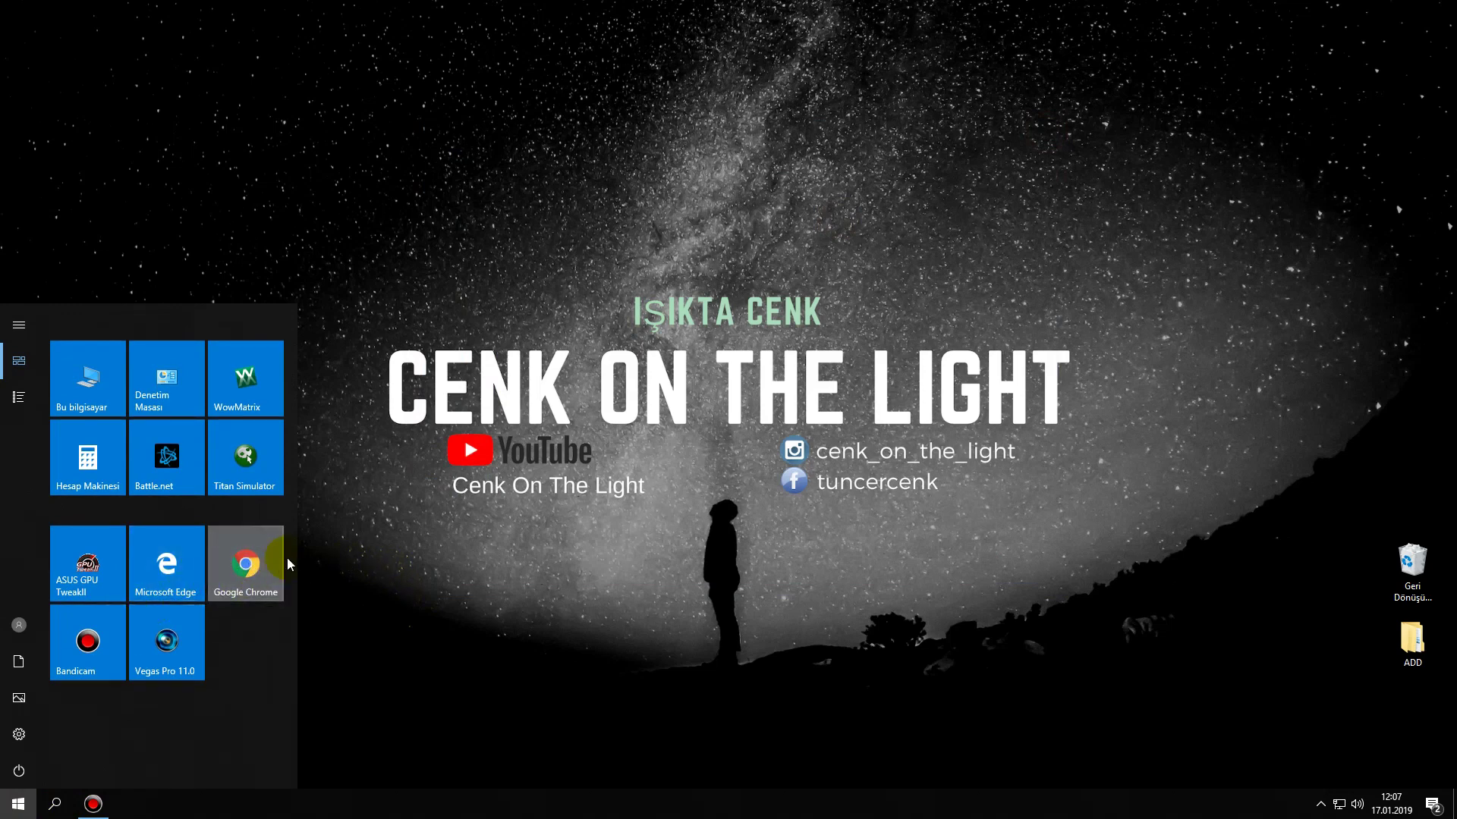
pyautogui.click(271, 486)
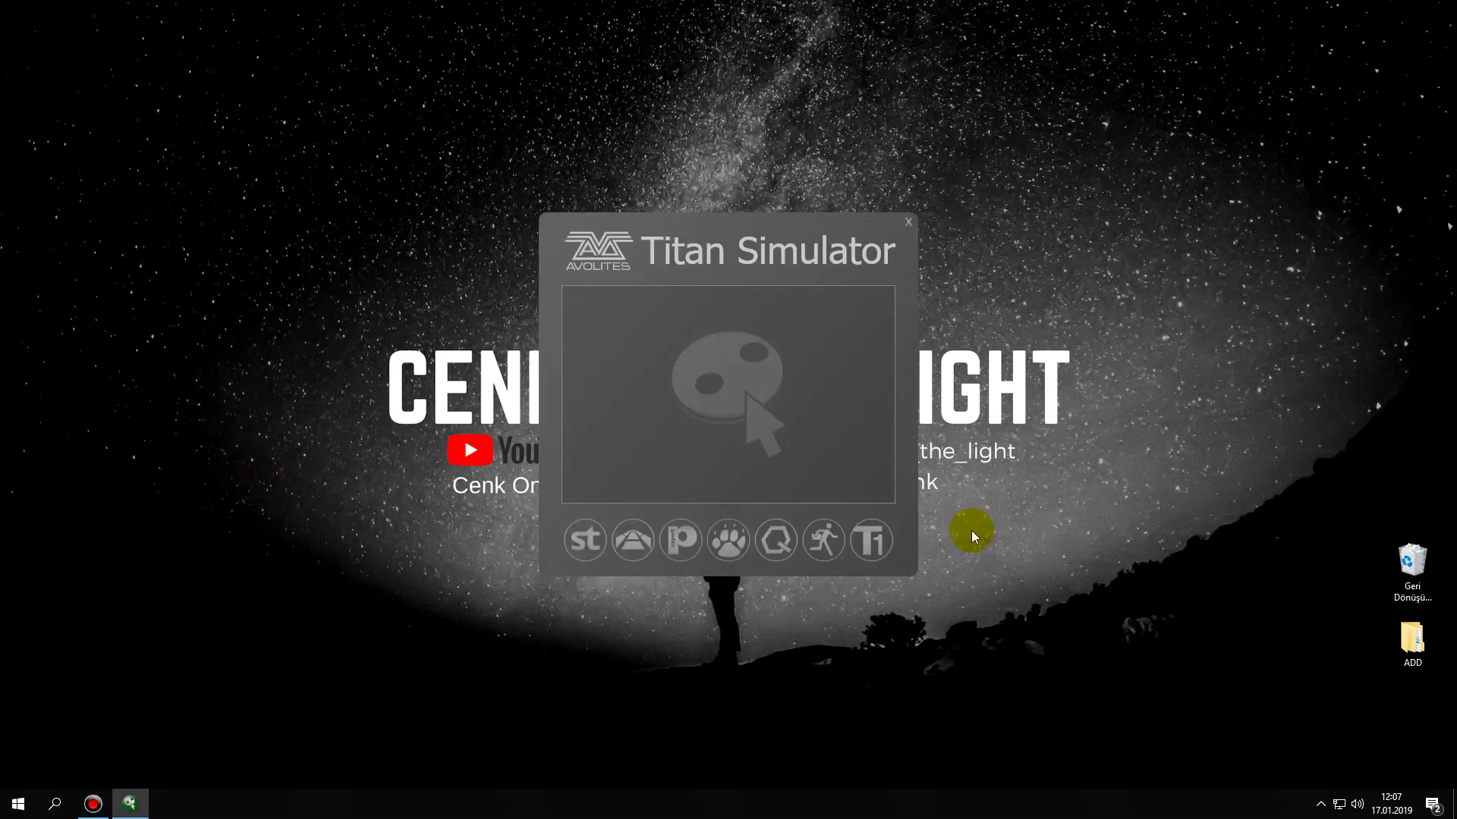
pyautogui.click(873, 539)
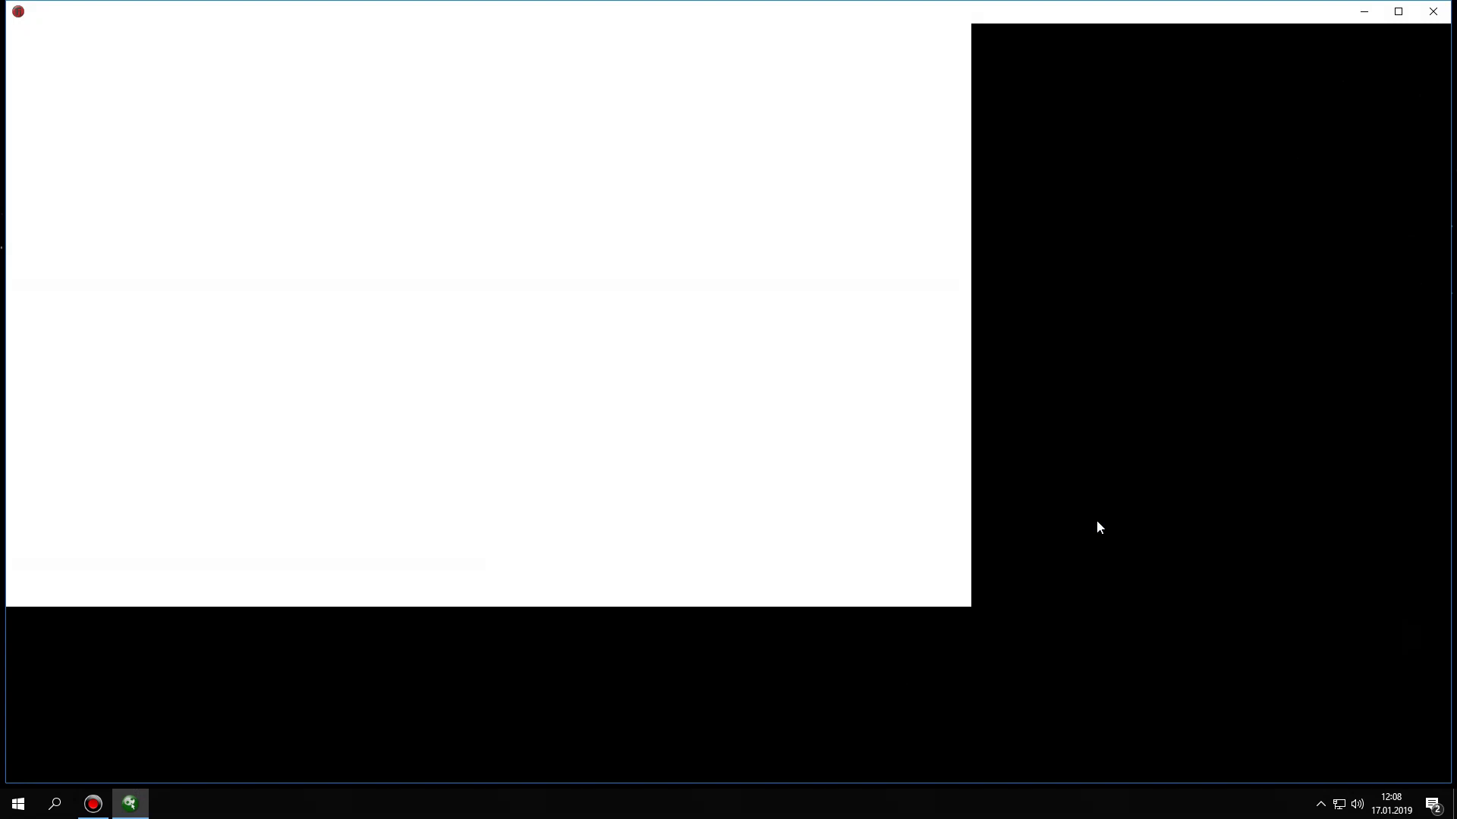
pyautogui.click(1097, 522)
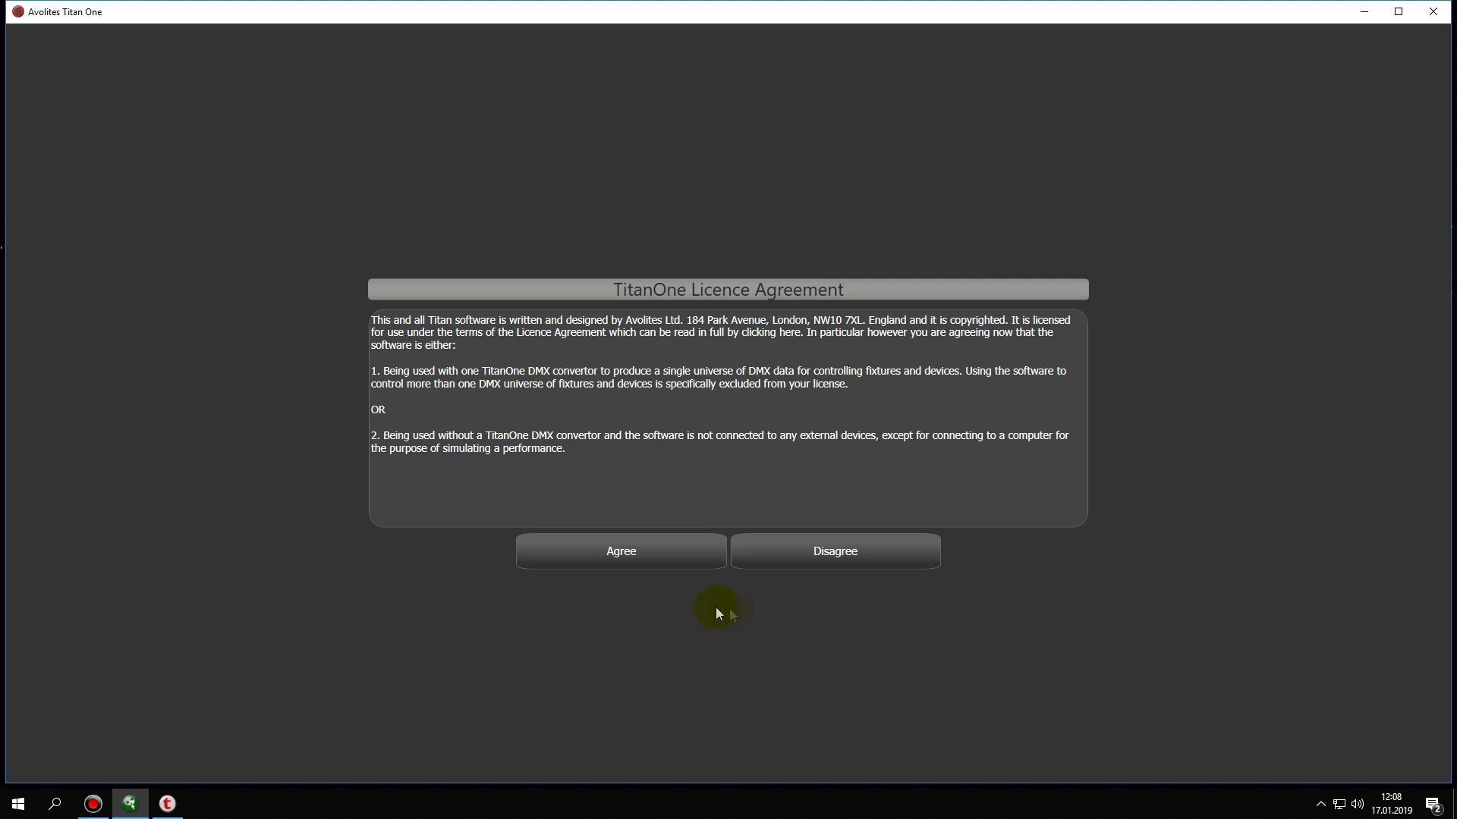
# - Accept the licence agreement, choose Request Licence then Manual Activation, and minimize Titan One
pyautogui.click(624, 550)
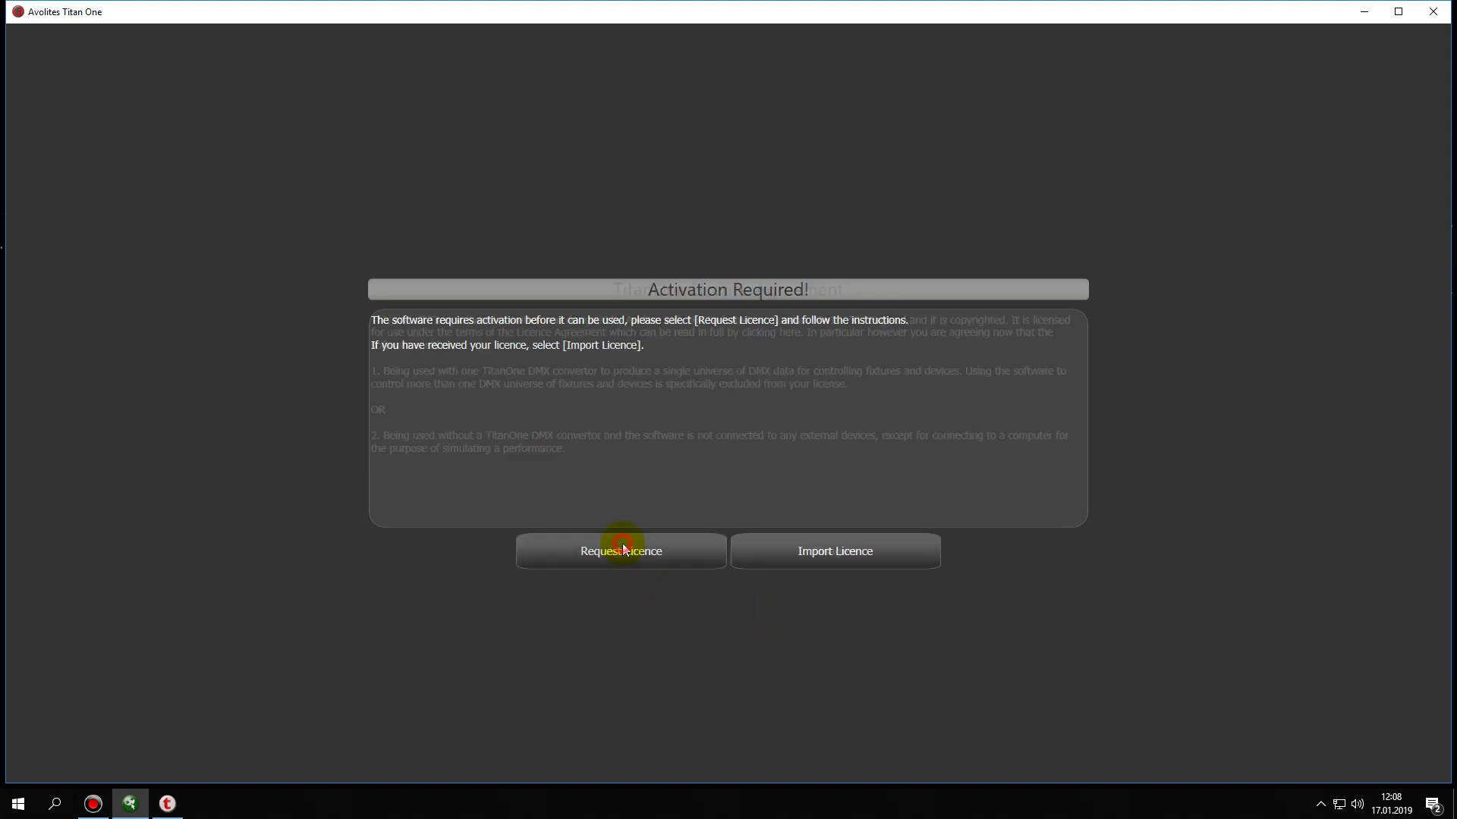
pyautogui.click(650, 561)
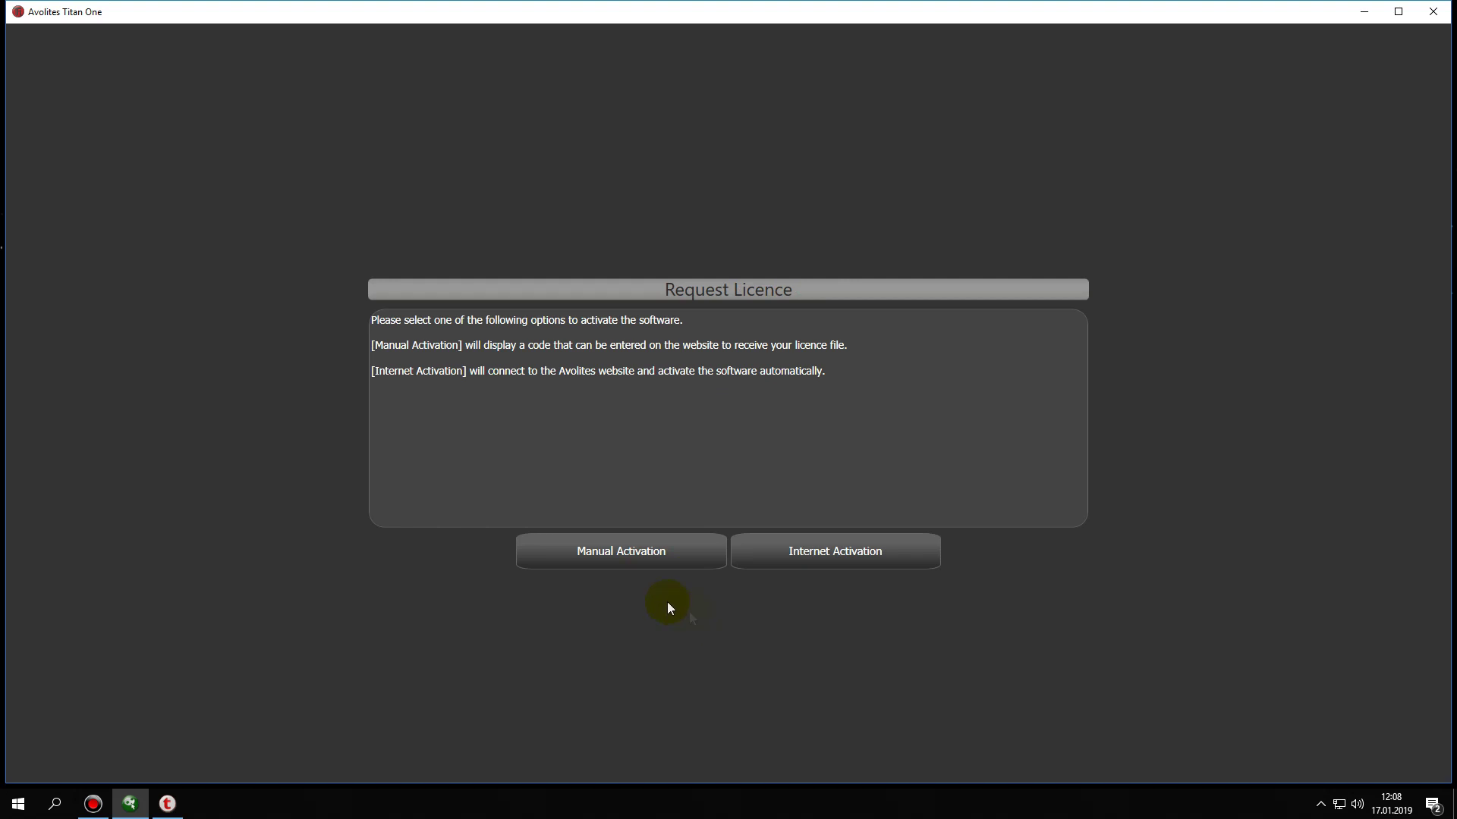
pyautogui.click(625, 562)
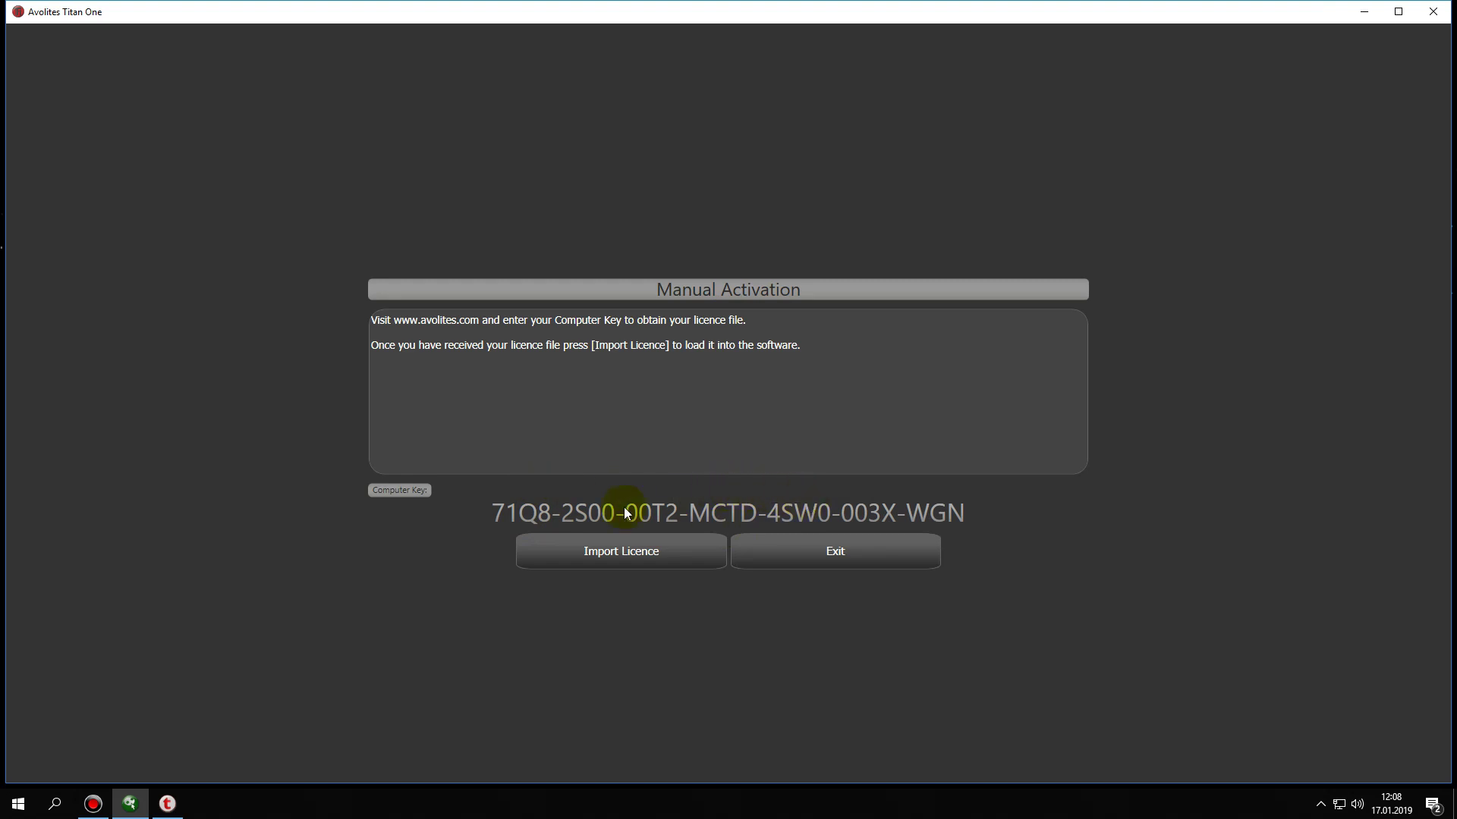
pyautogui.click(1364, 12)
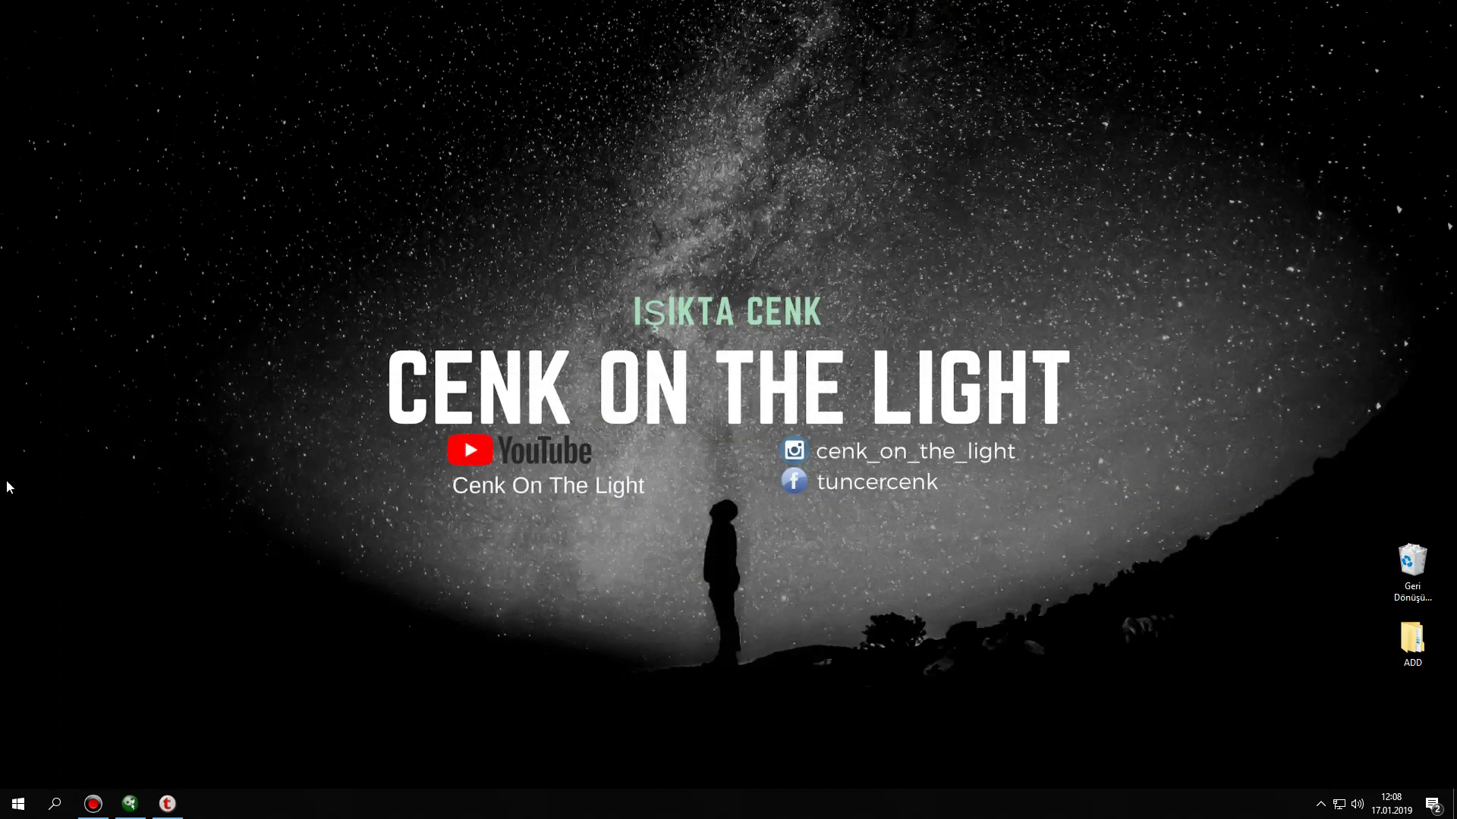
# - Launch Chrome, go to avolites.com and dismiss the page translation offer
pyautogui.click(3, 811)
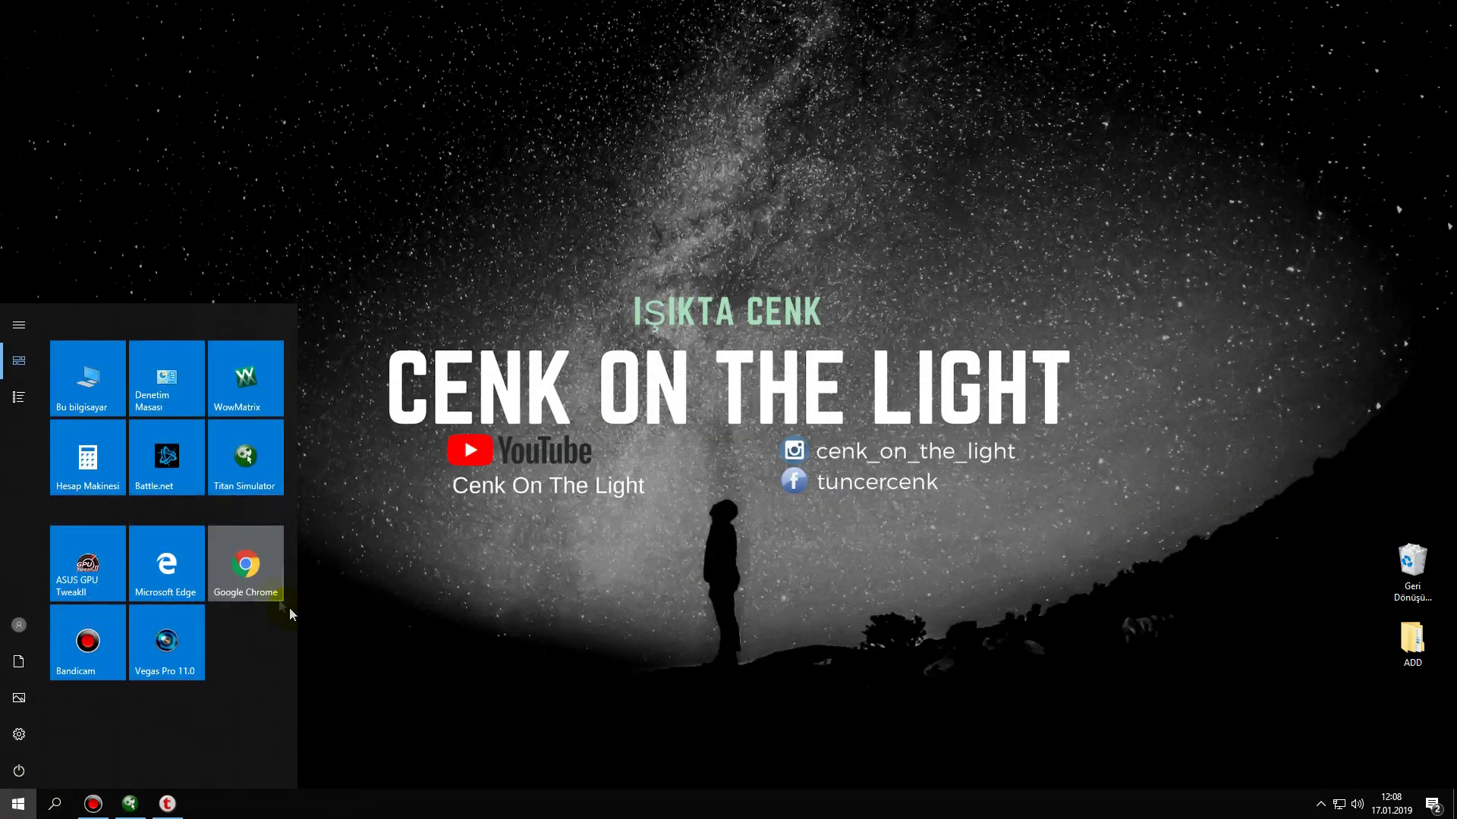
pyautogui.click(269, 592)
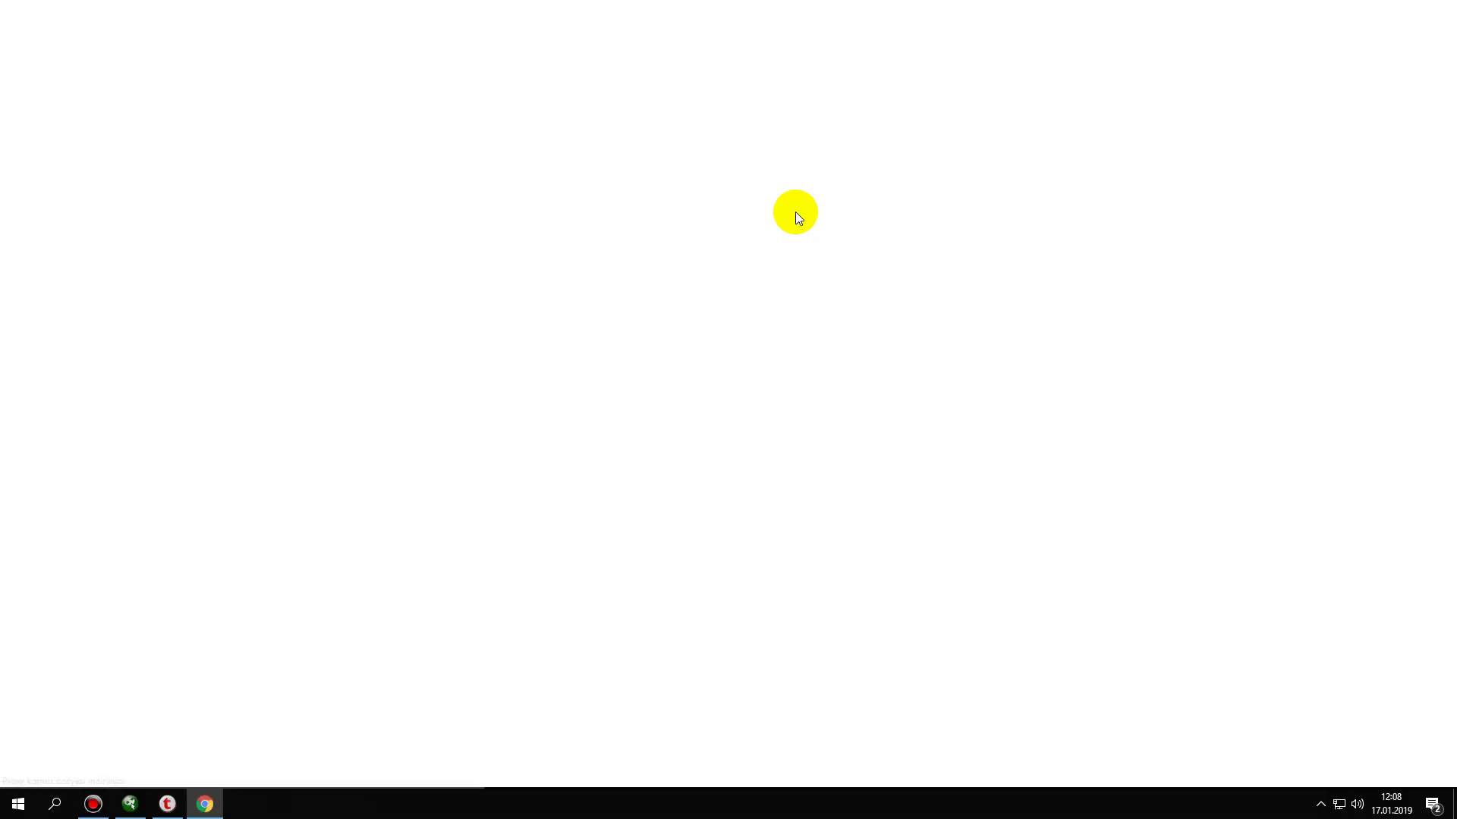
pyautogui.click(527, 302)
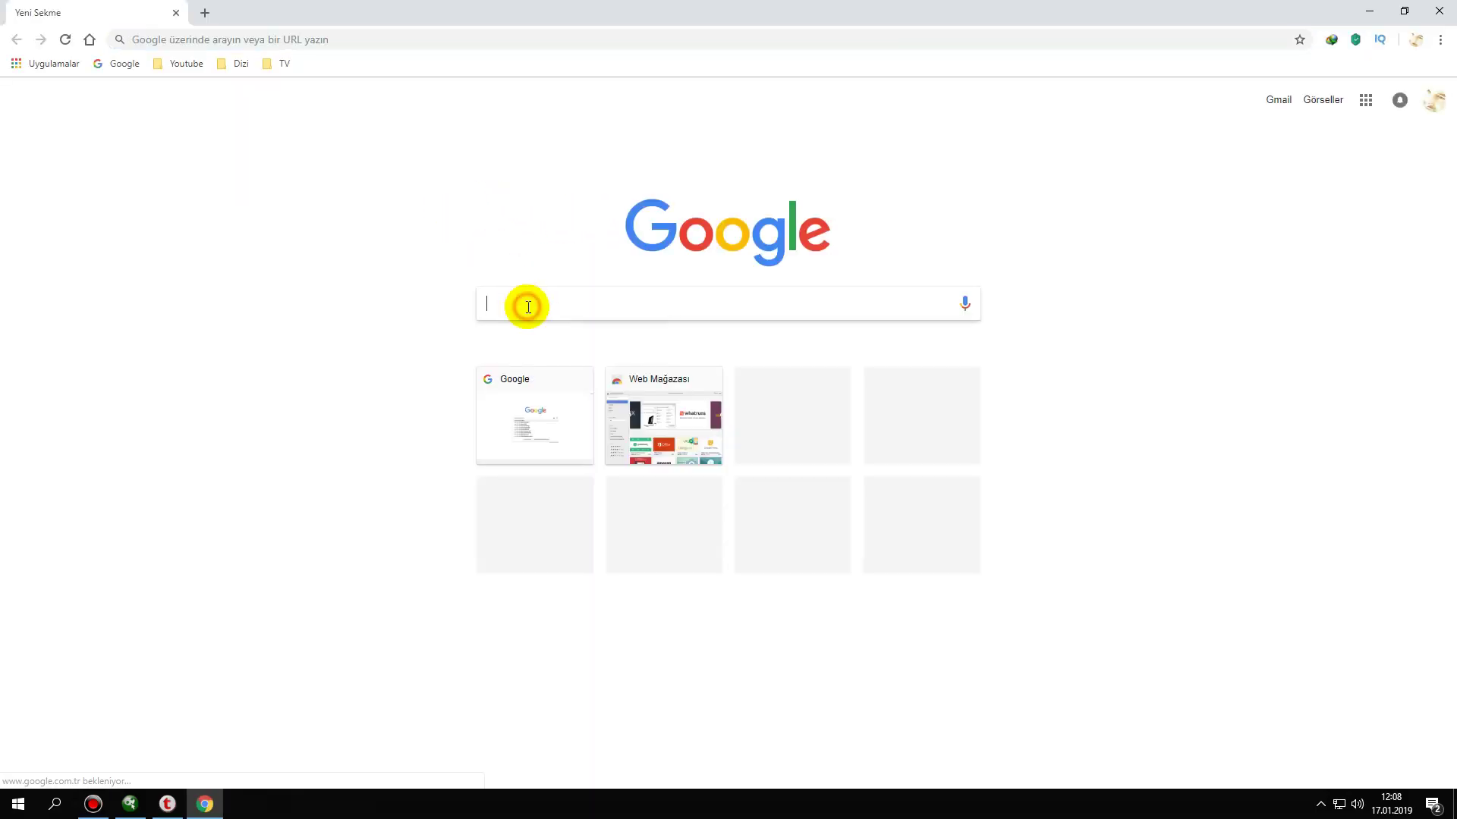
pyautogui.write('avolites.com')
pyautogui.click(206, 96)
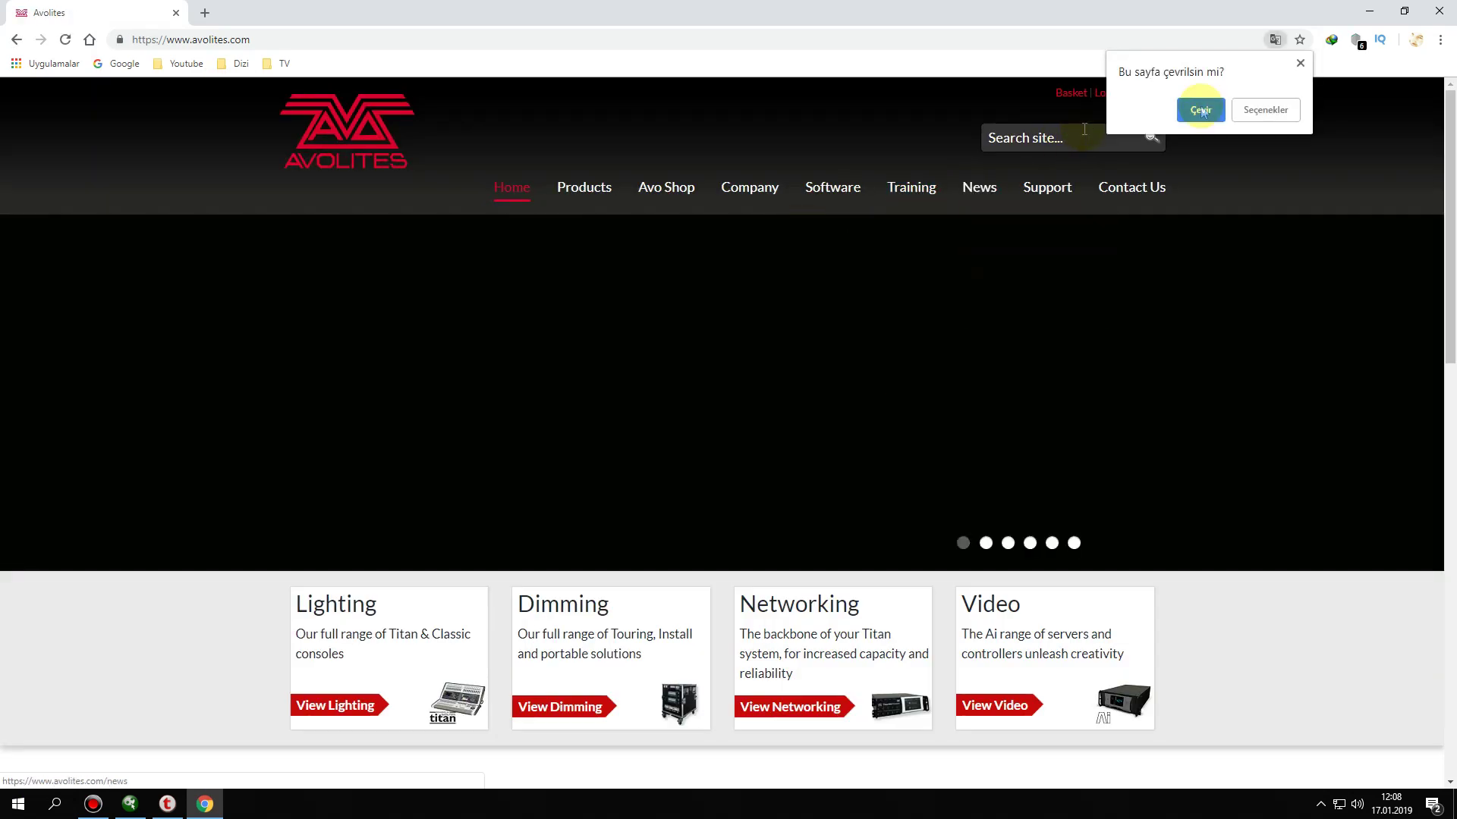
pyautogui.click(1299, 60)
# - Log in on the User Login page with the account username and password
pyautogui.click(1104, 93)
pyautogui.moveTo(1047, 188)
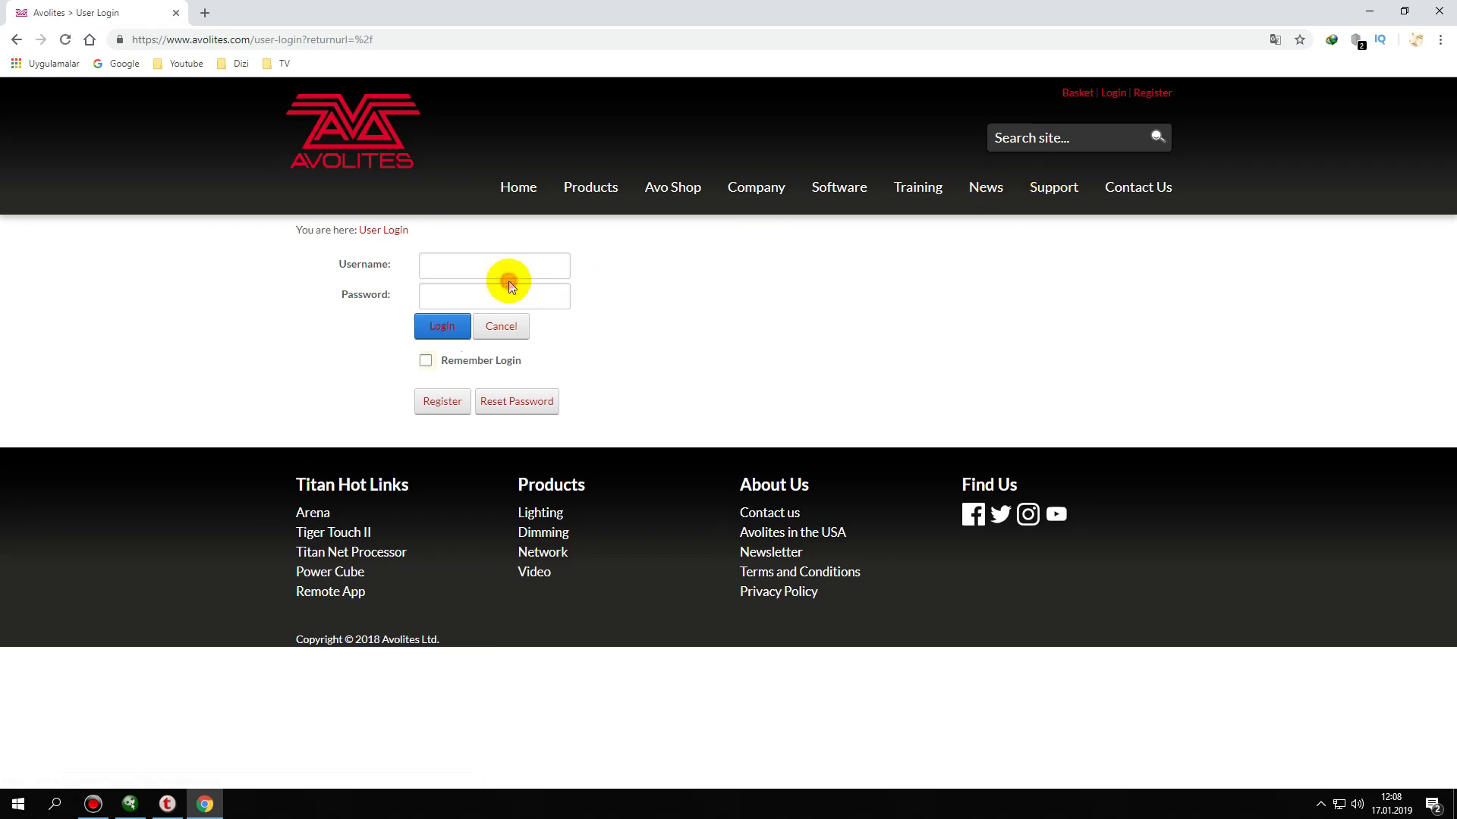
pyautogui.click(510, 263)
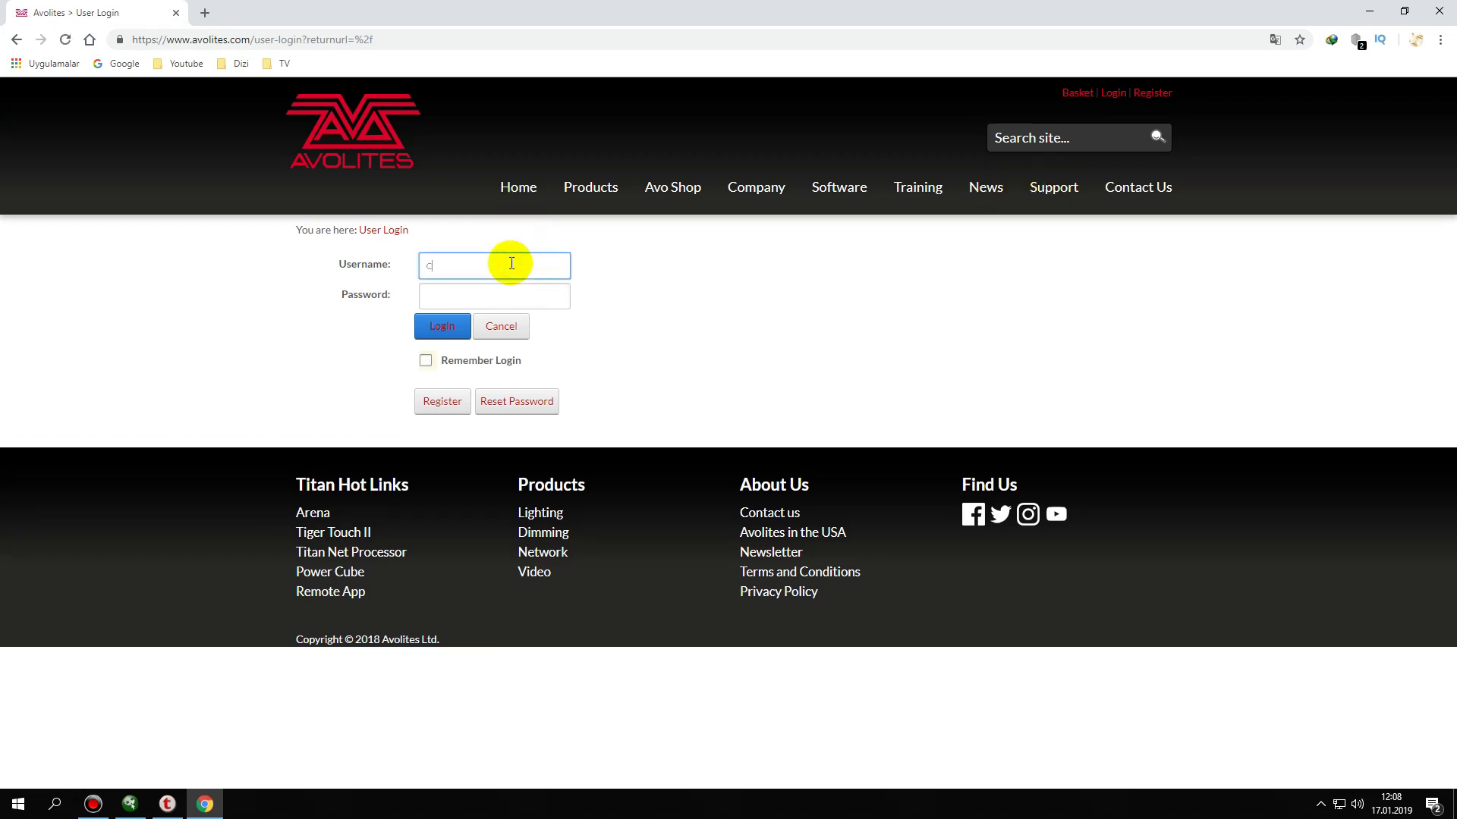
pyautogui.write('Cenkonline')
pyautogui.press('Tab')
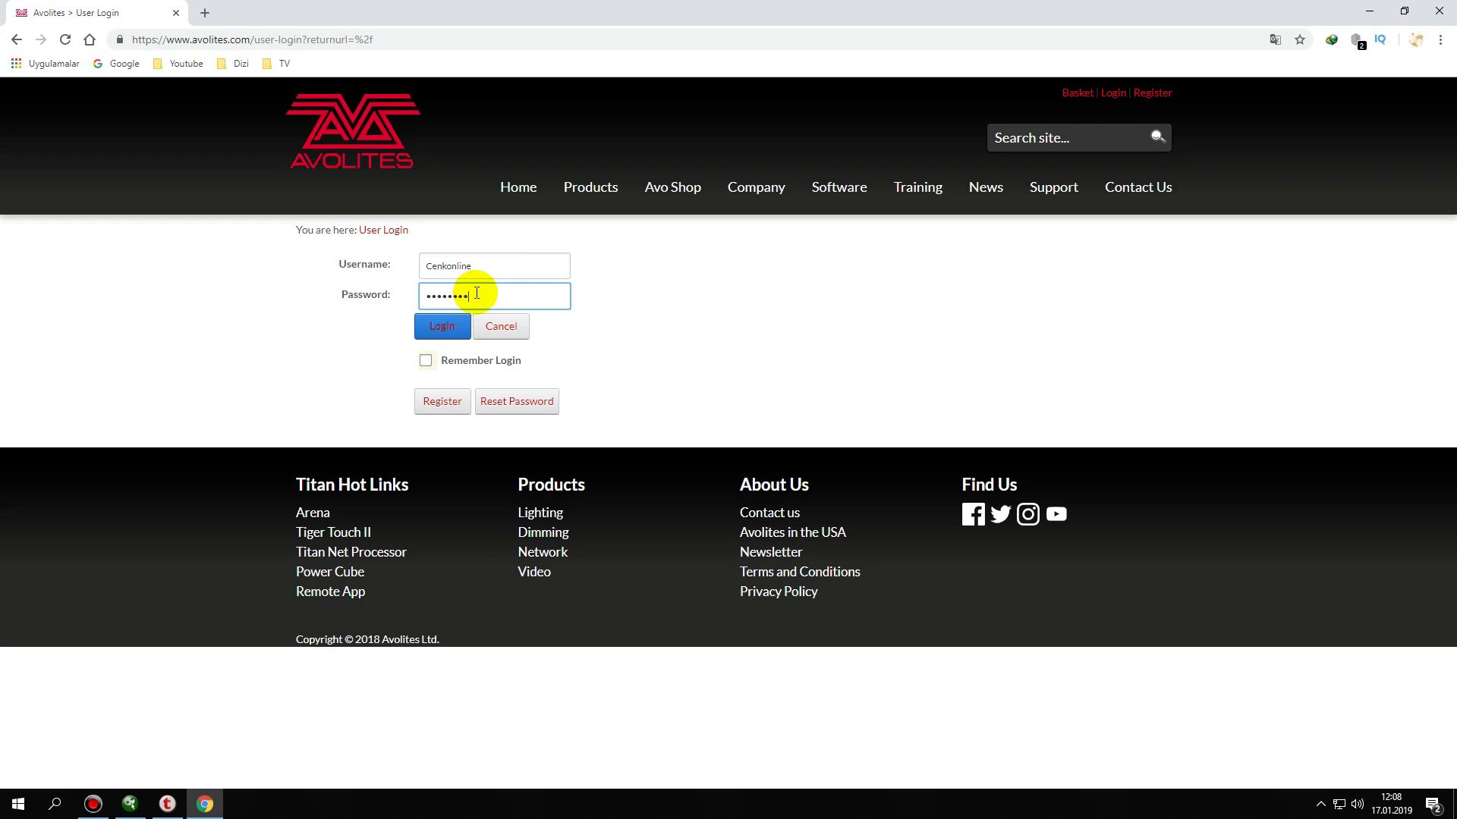
pyautogui.click(444, 326)
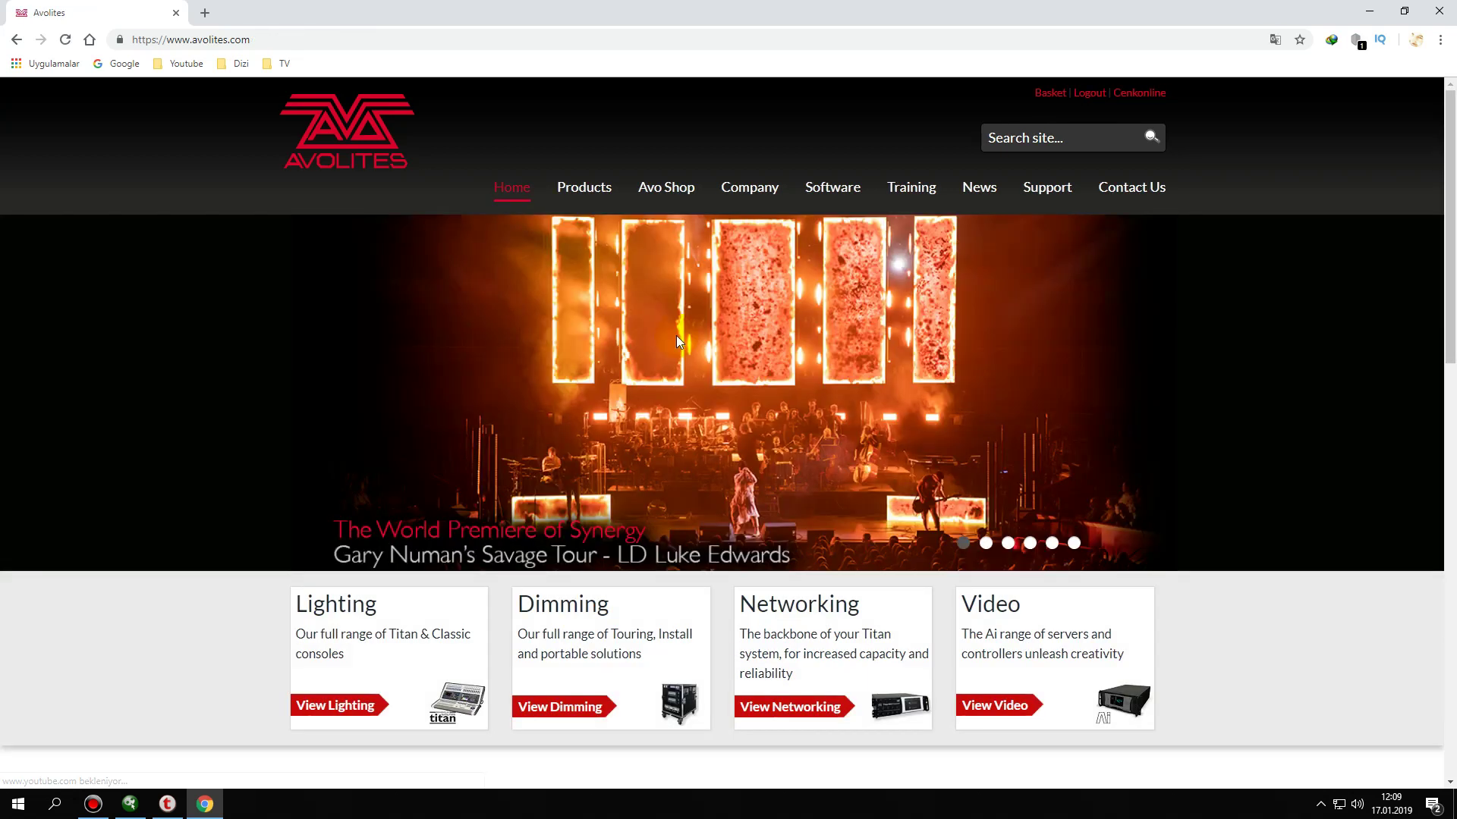
# - Go to Software > Titan Licensing and open the Titan PC Suite page
pyautogui.moveTo(845, 199)
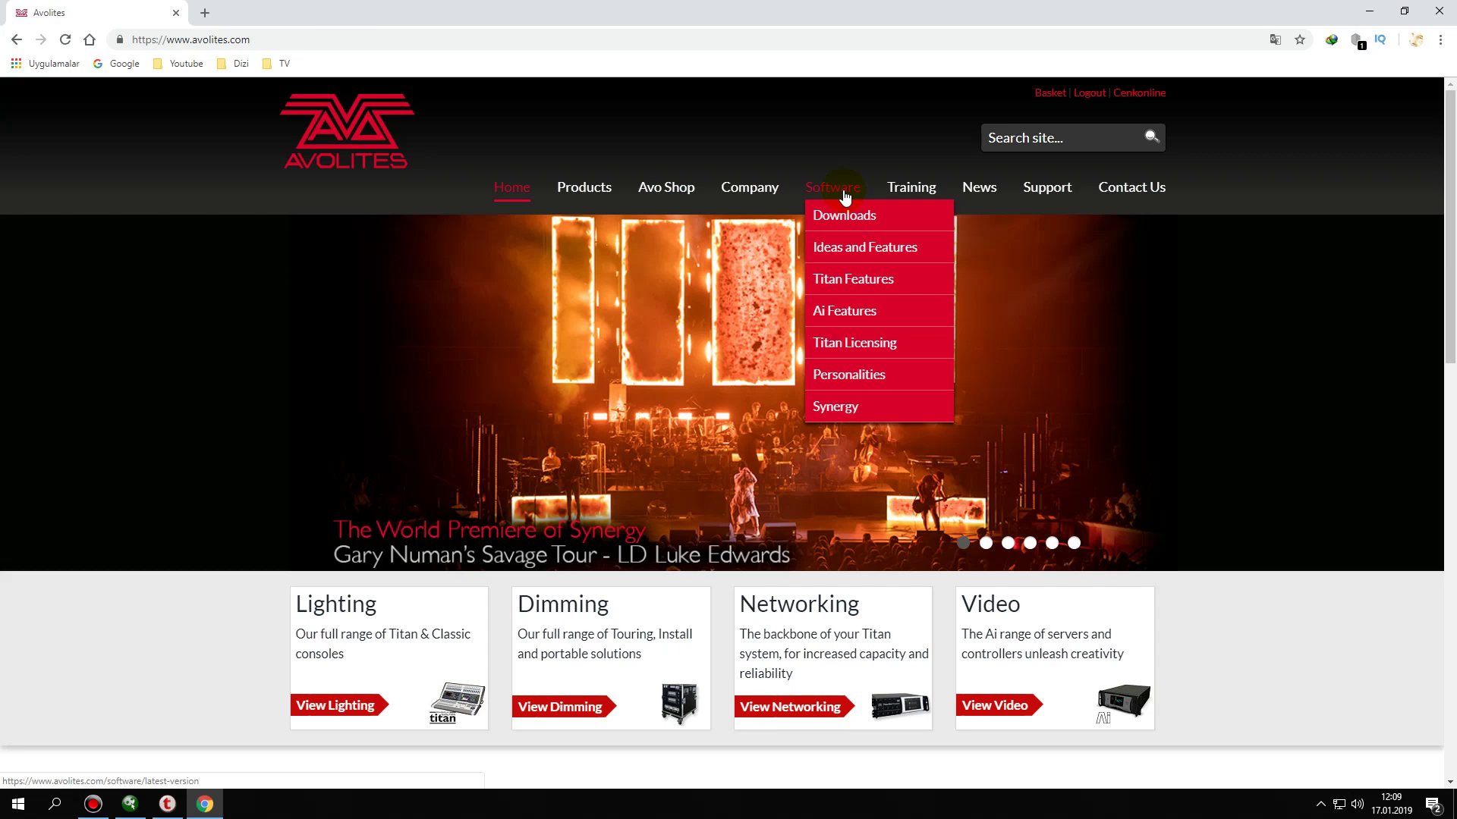
pyautogui.click(838, 344)
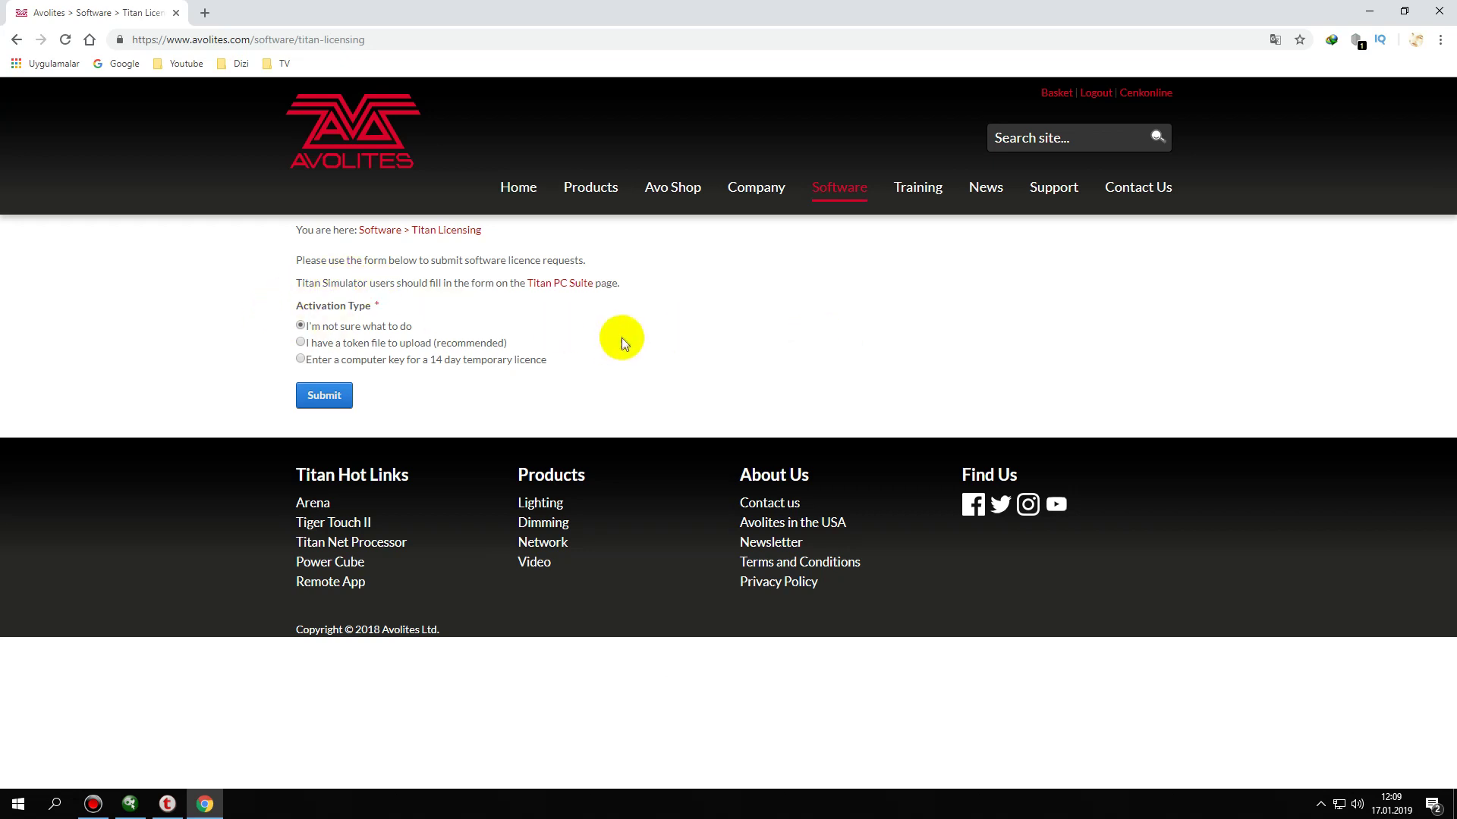
pyautogui.click(561, 289)
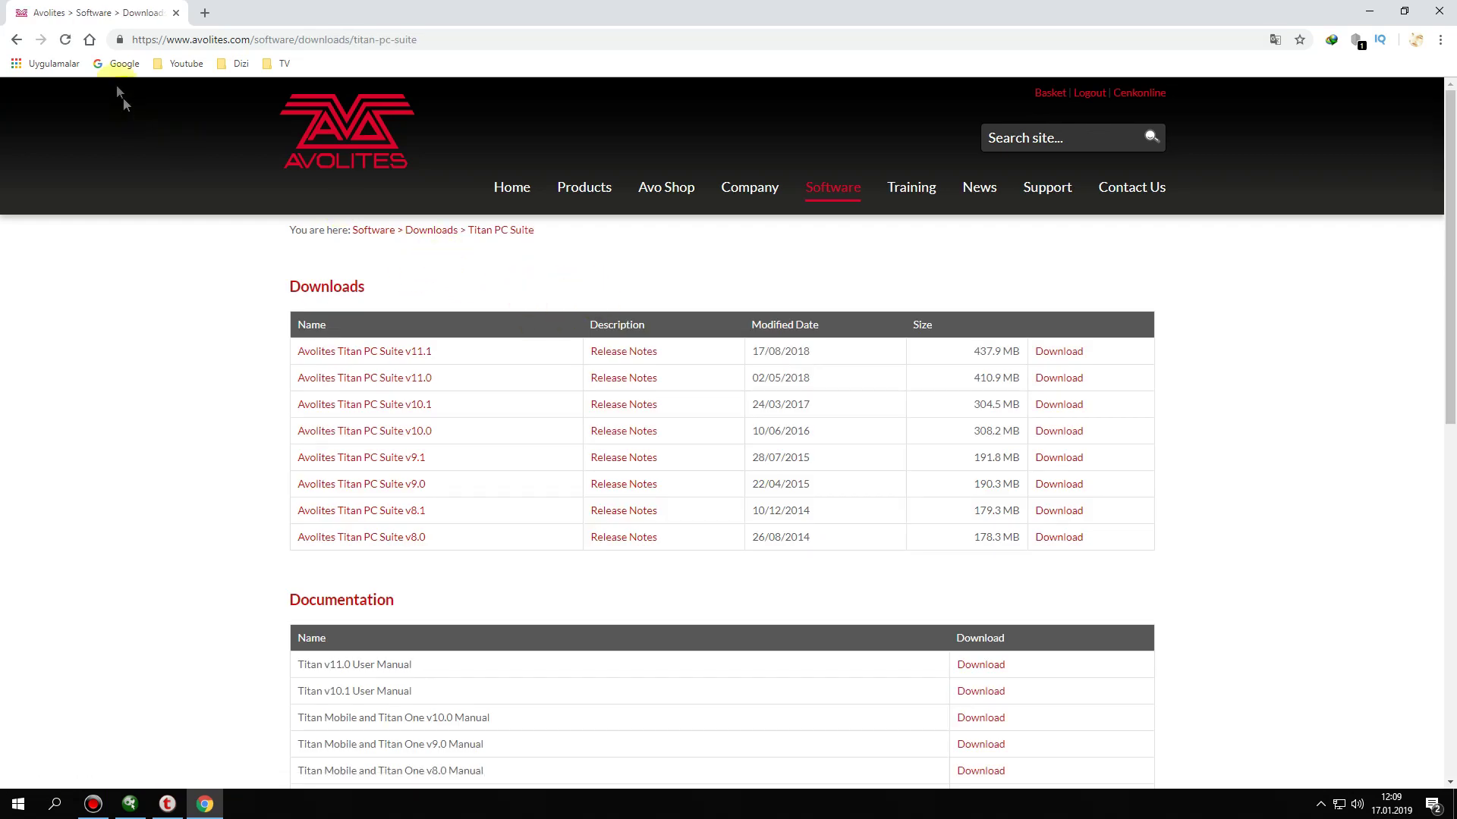
pyautogui.click(17, 42)
pyautogui.click(551, 290)
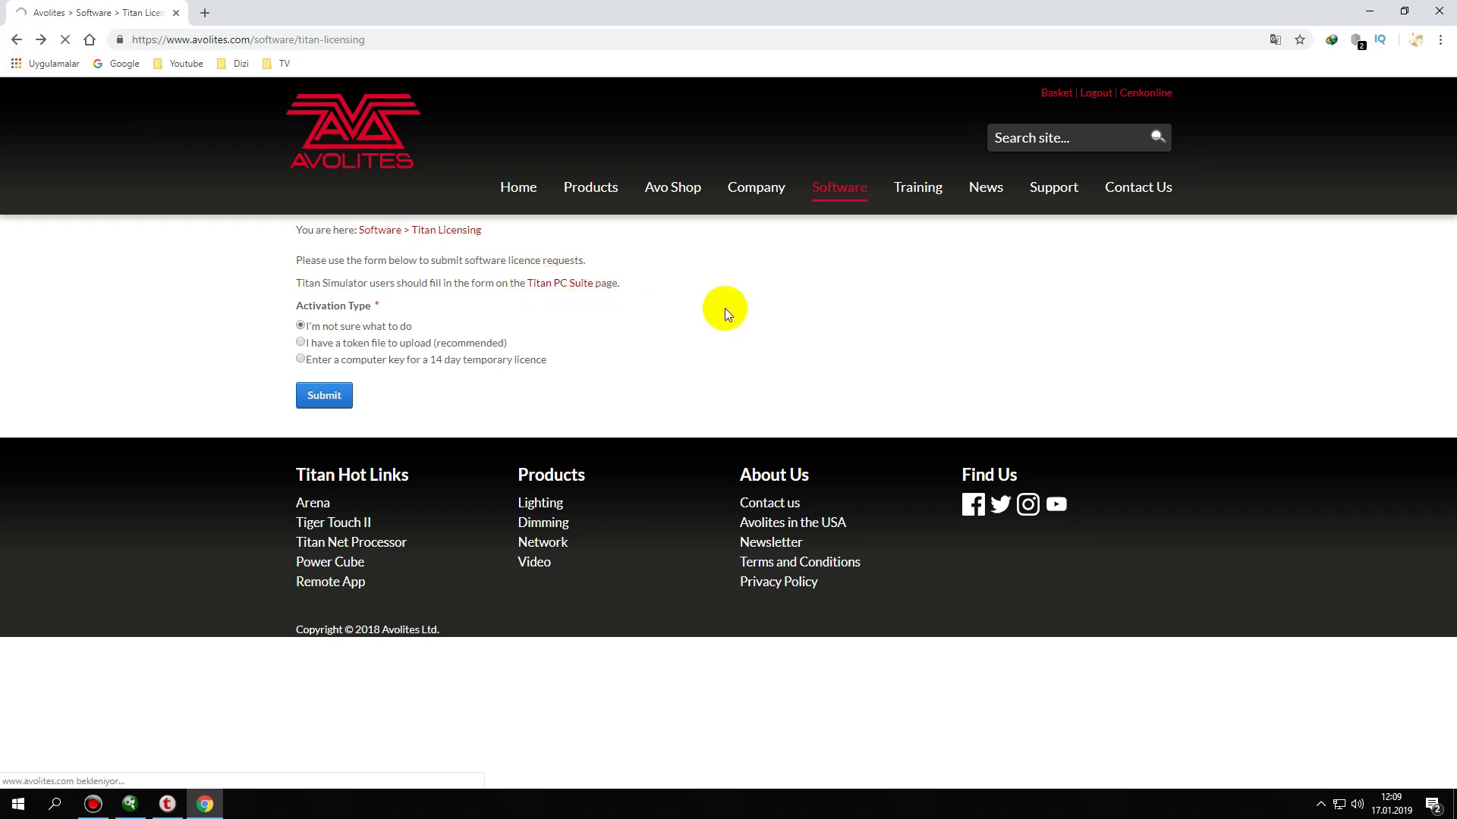
# - Scroll to Titan Simulator Licensing, select the Computer Key field, and restore Chrome to a smaller window
pyautogui.scroll(-5, 725, 308)
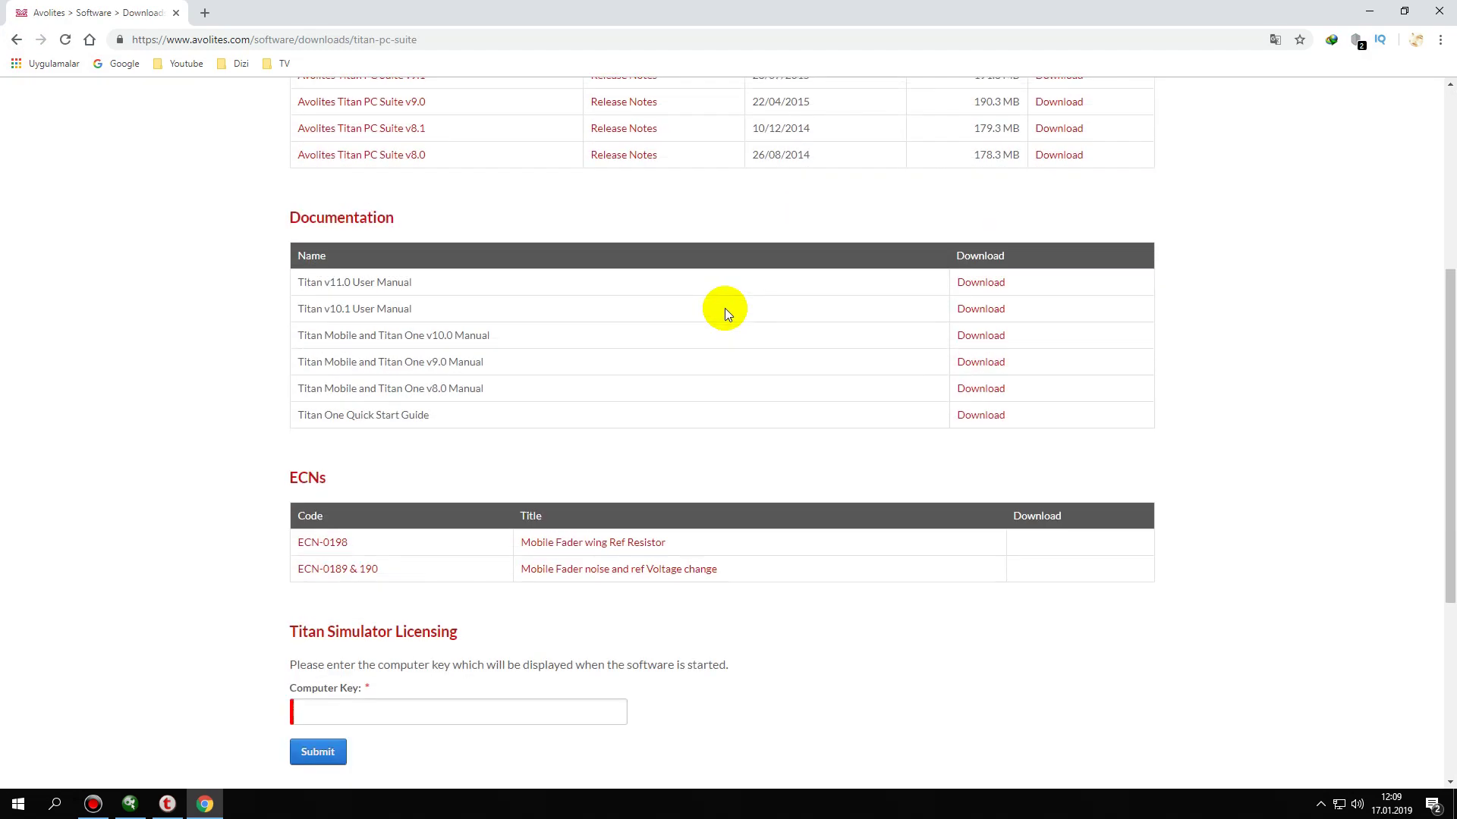
pyautogui.scroll(-4, 726, 308)
pyautogui.click(325, 410)
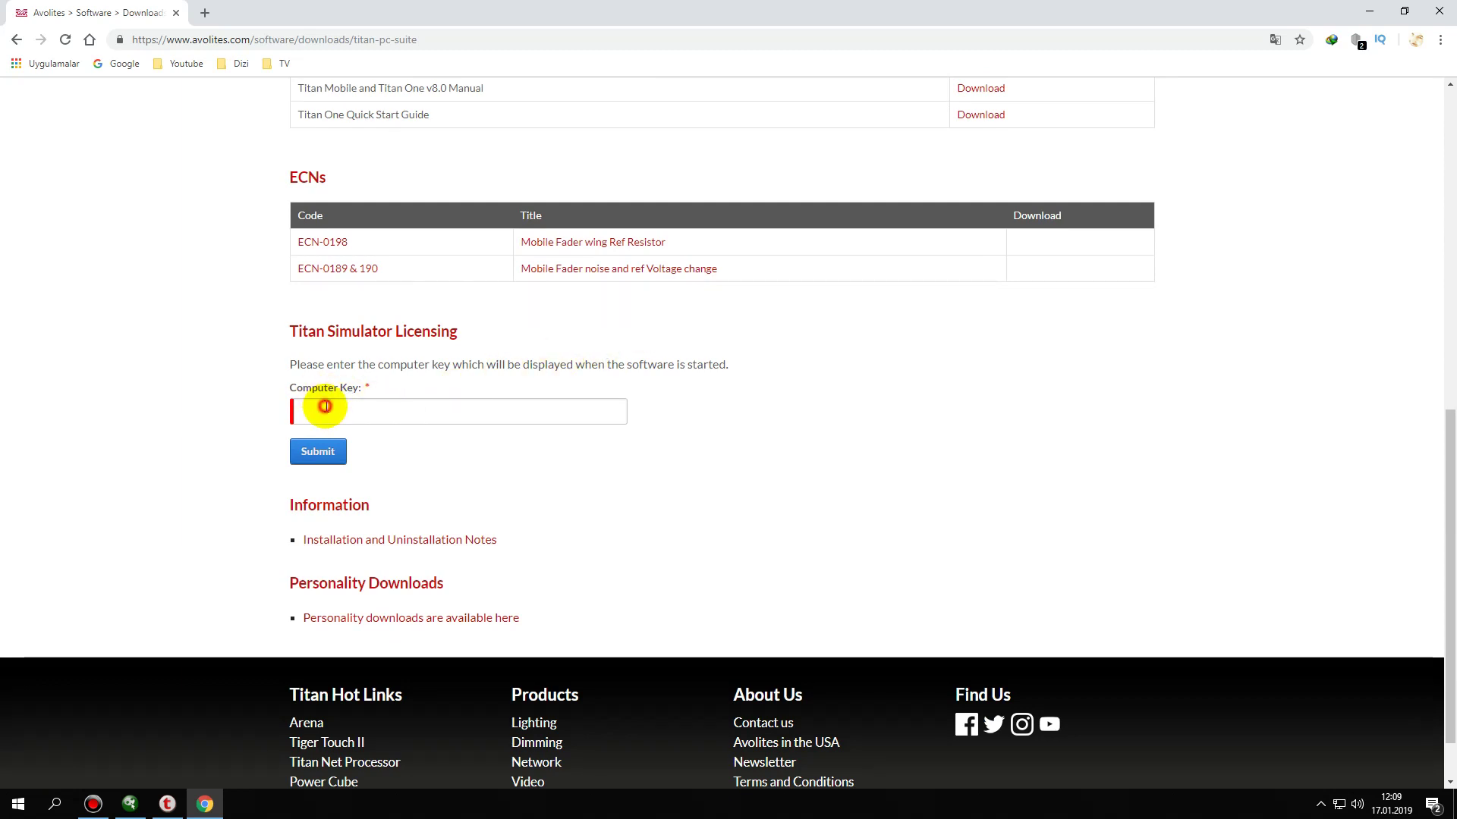
pyautogui.doubleClick(750, 15)
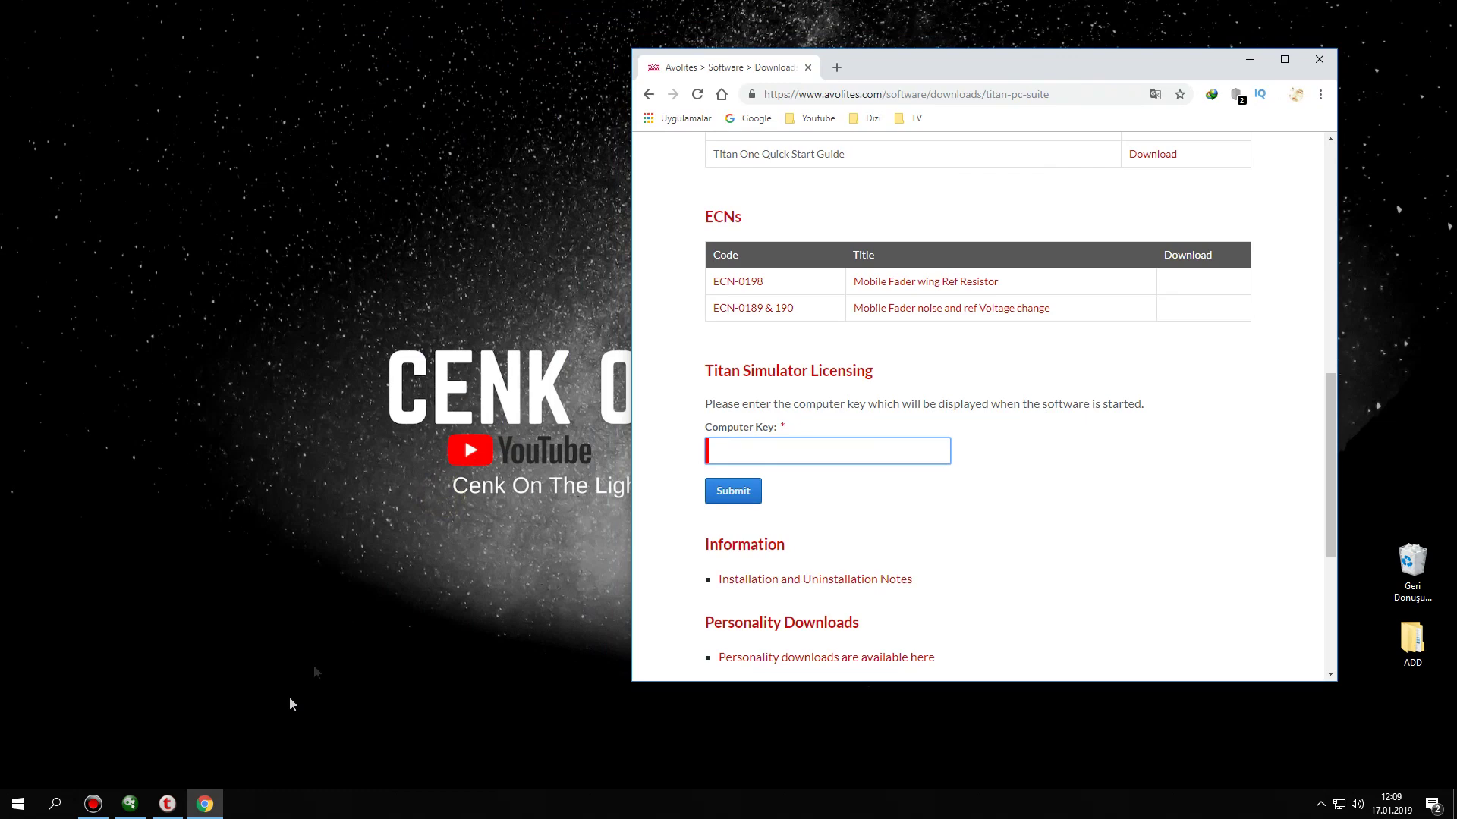
# - Arrange Titan One on the left half beside Chrome, with the Computer Key field focused
pyautogui.click(129, 806)
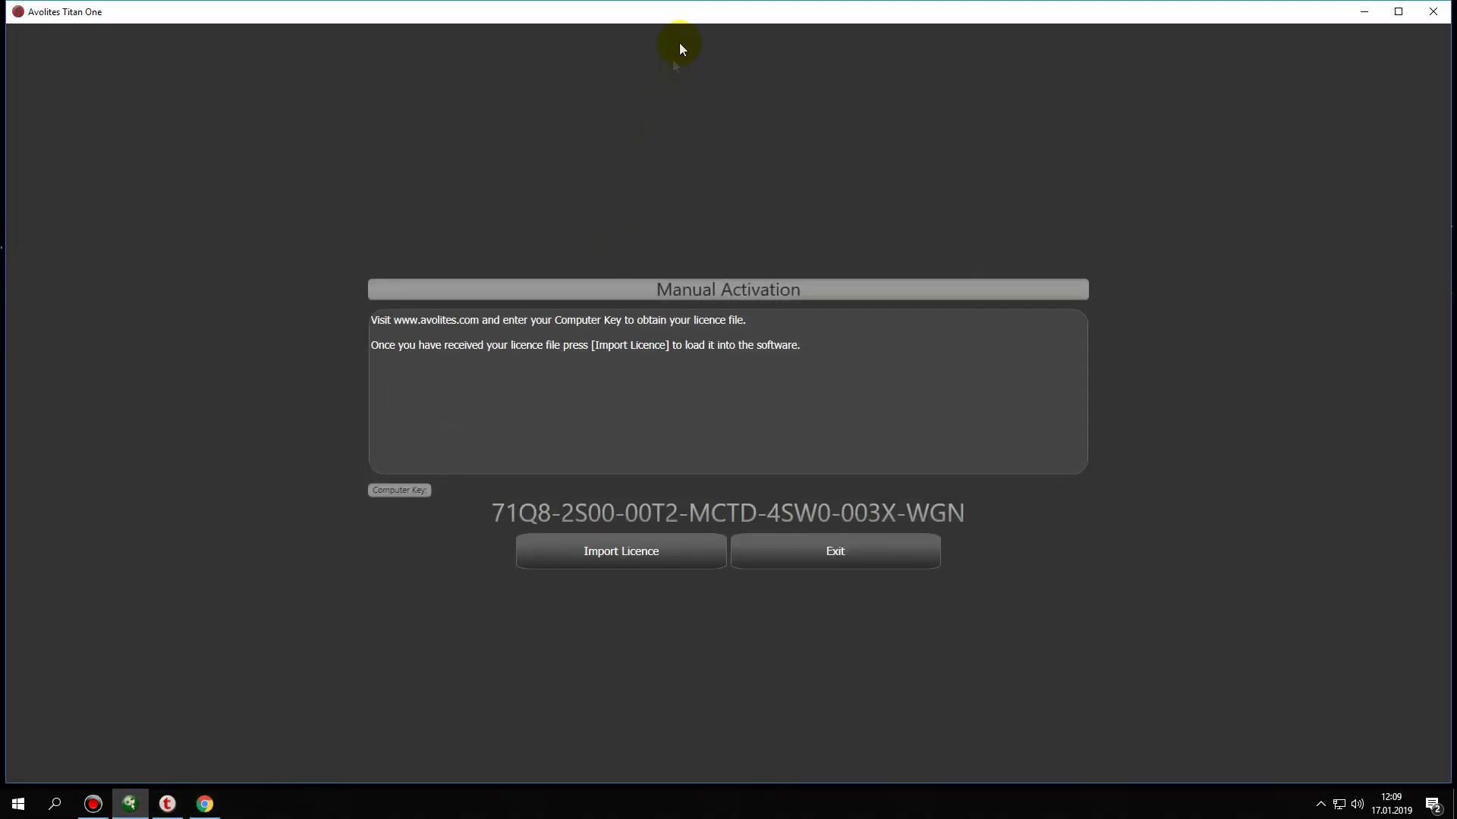
pyautogui.doubleClick(694, 19)
pyautogui.moveTo(783, 12); pyautogui.dragTo(572, 35)
pyautogui.moveTo(1241, 203); pyautogui.dragTo(729, 199)
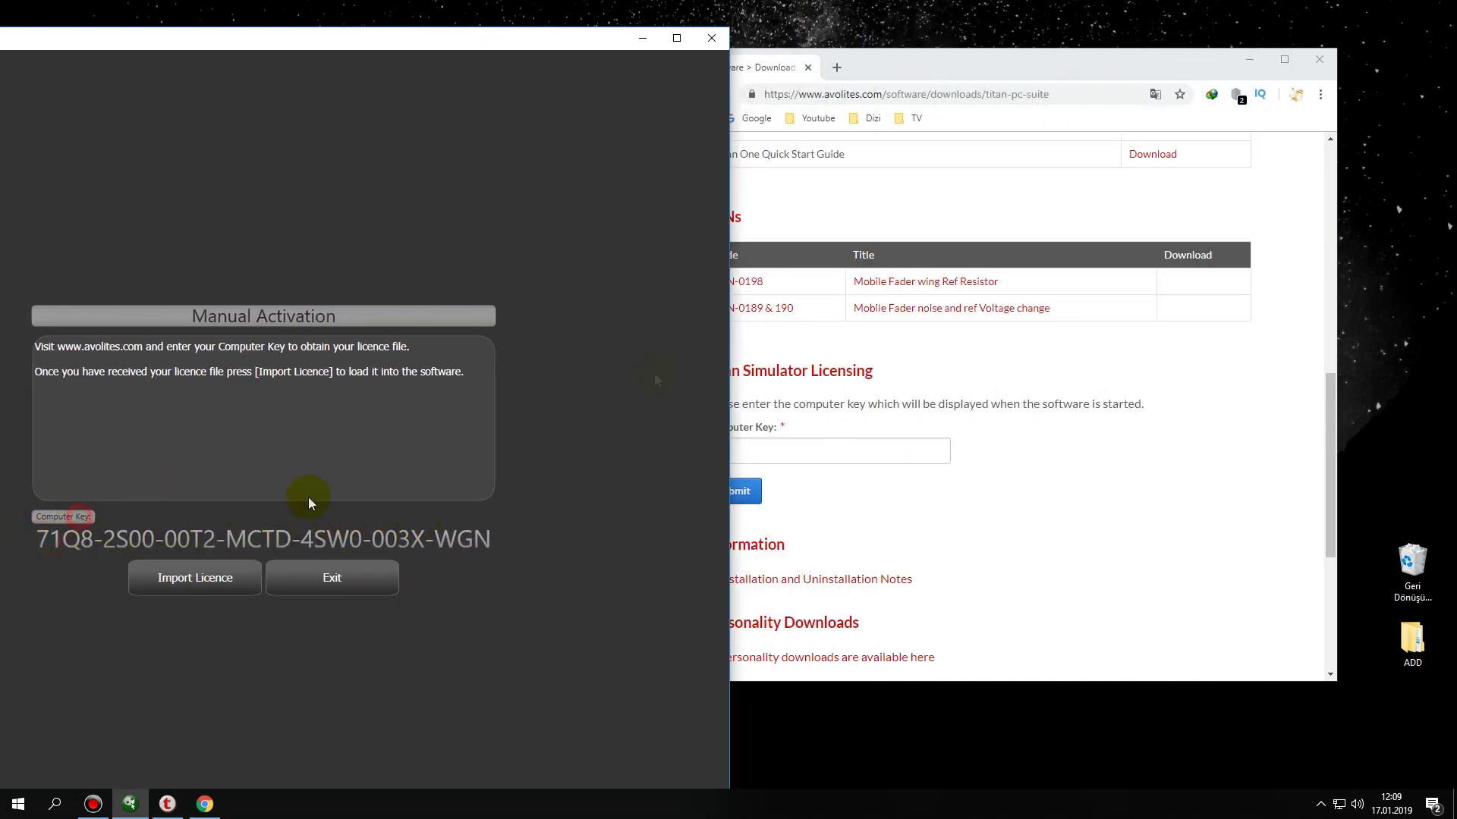
pyautogui.moveTo(948, 71); pyautogui.dragTo(1068, 65)
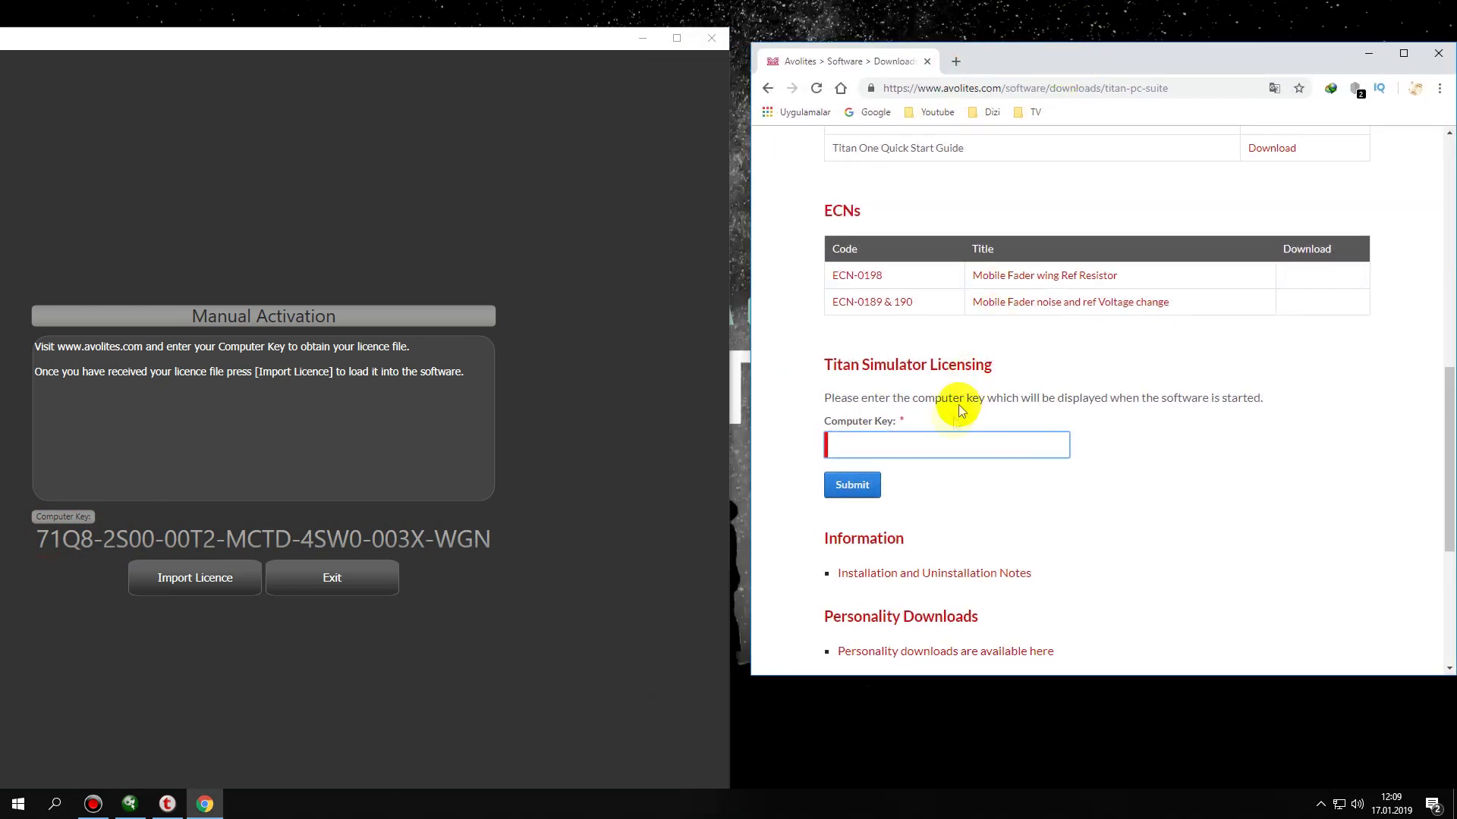
pyautogui.click(945, 437)
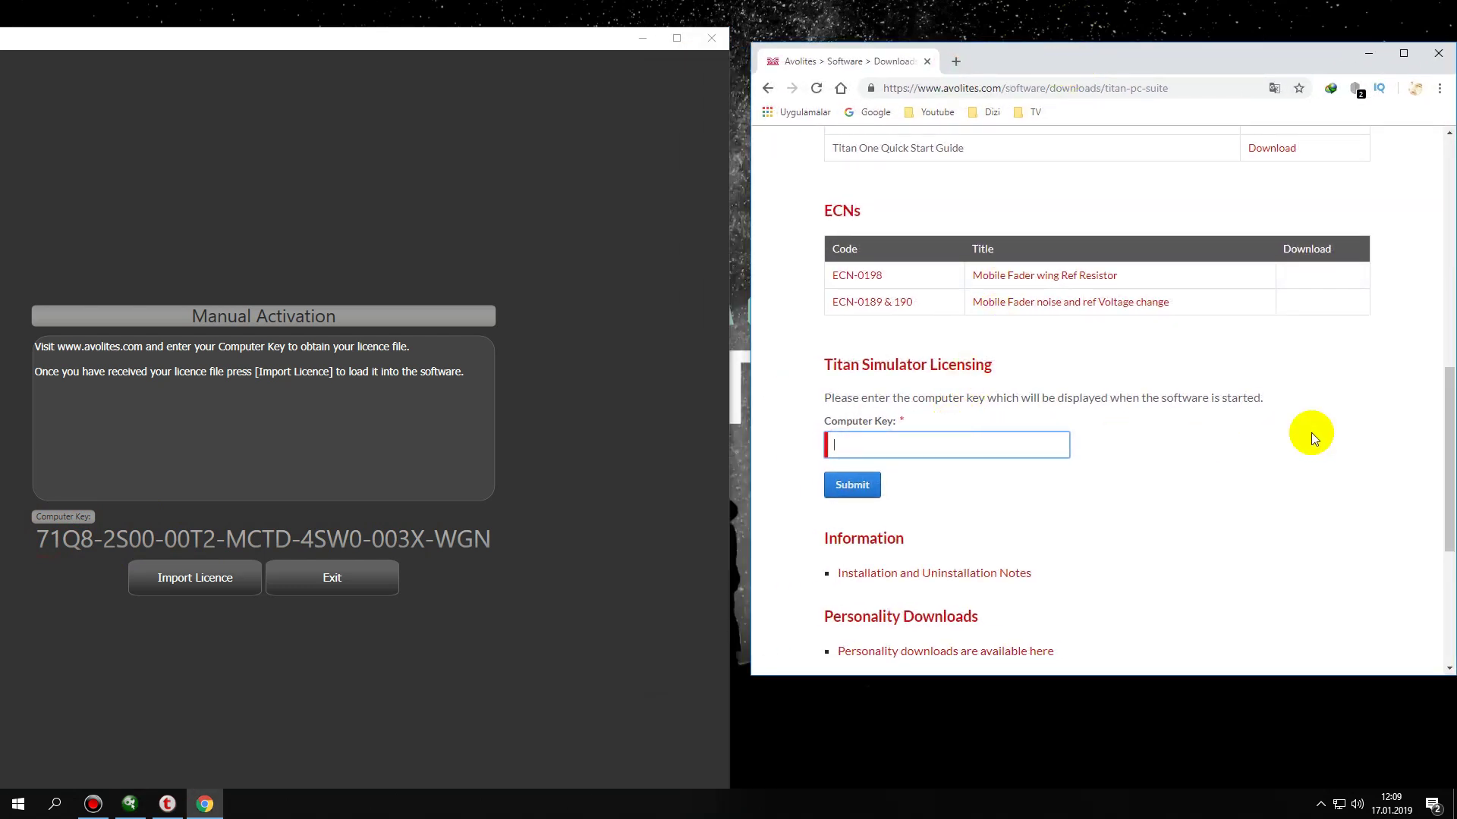
# - Type the computer key shown in Titan One into the Computer Key field
pyautogui.write('71Q8-2S00-00T2-MCTD-4SW0-003')
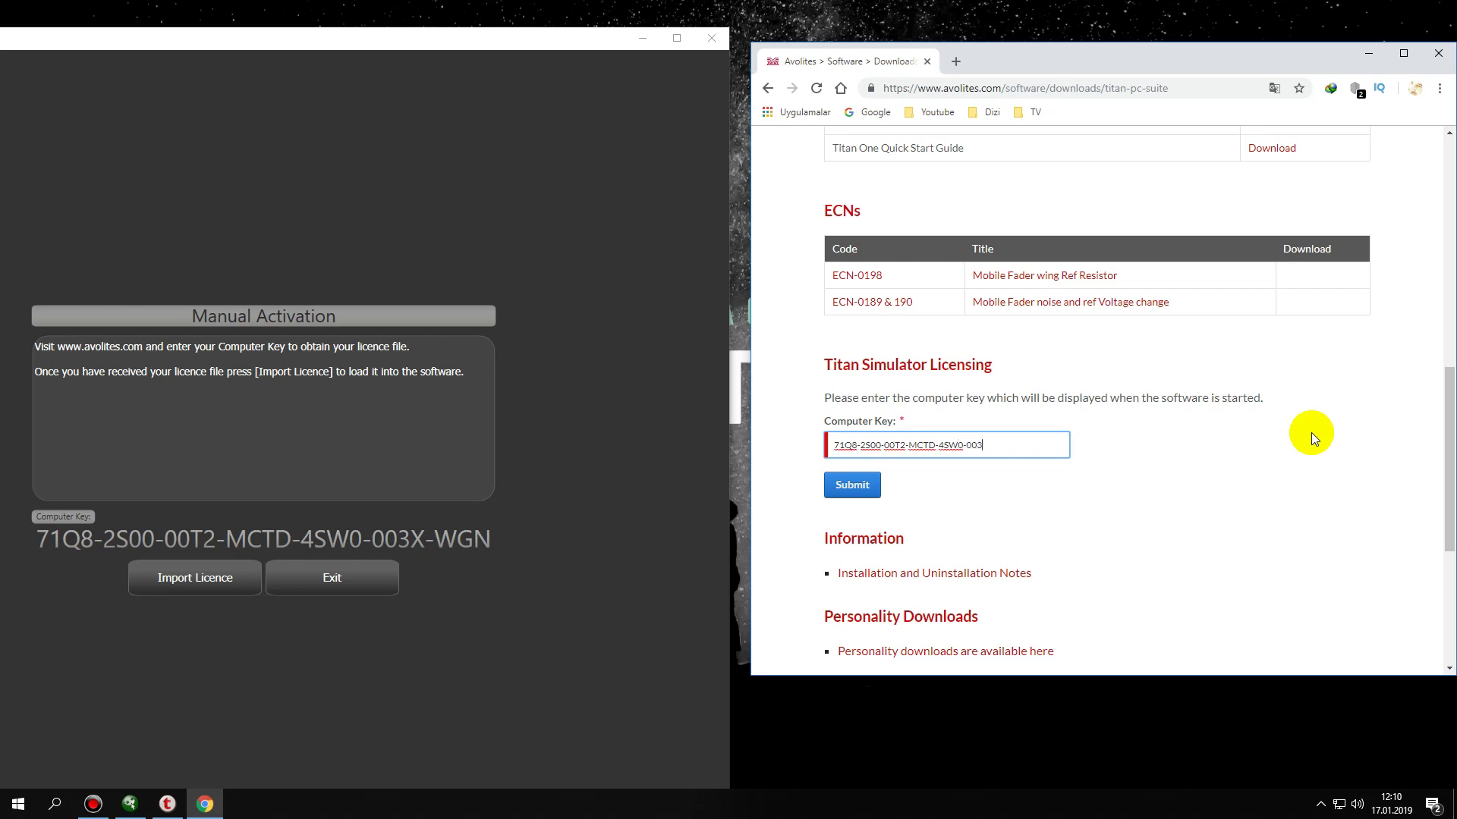
pyautogui.write('X-WGN')
# - Submit the computer key, save the .atf licence file to Masaüstü, and close Chrome
pyautogui.click(849, 489)
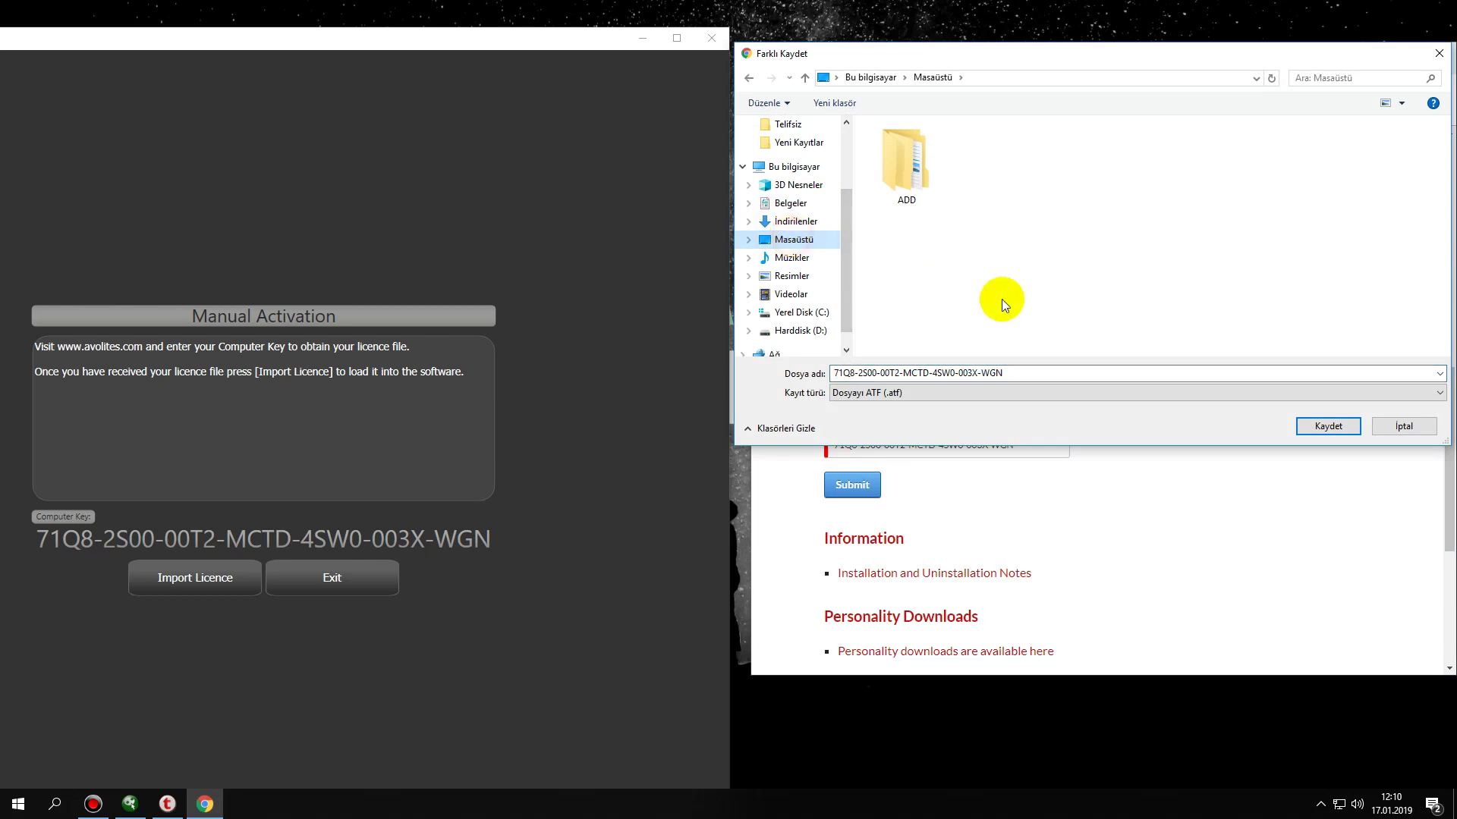
pyautogui.click(902, 394)
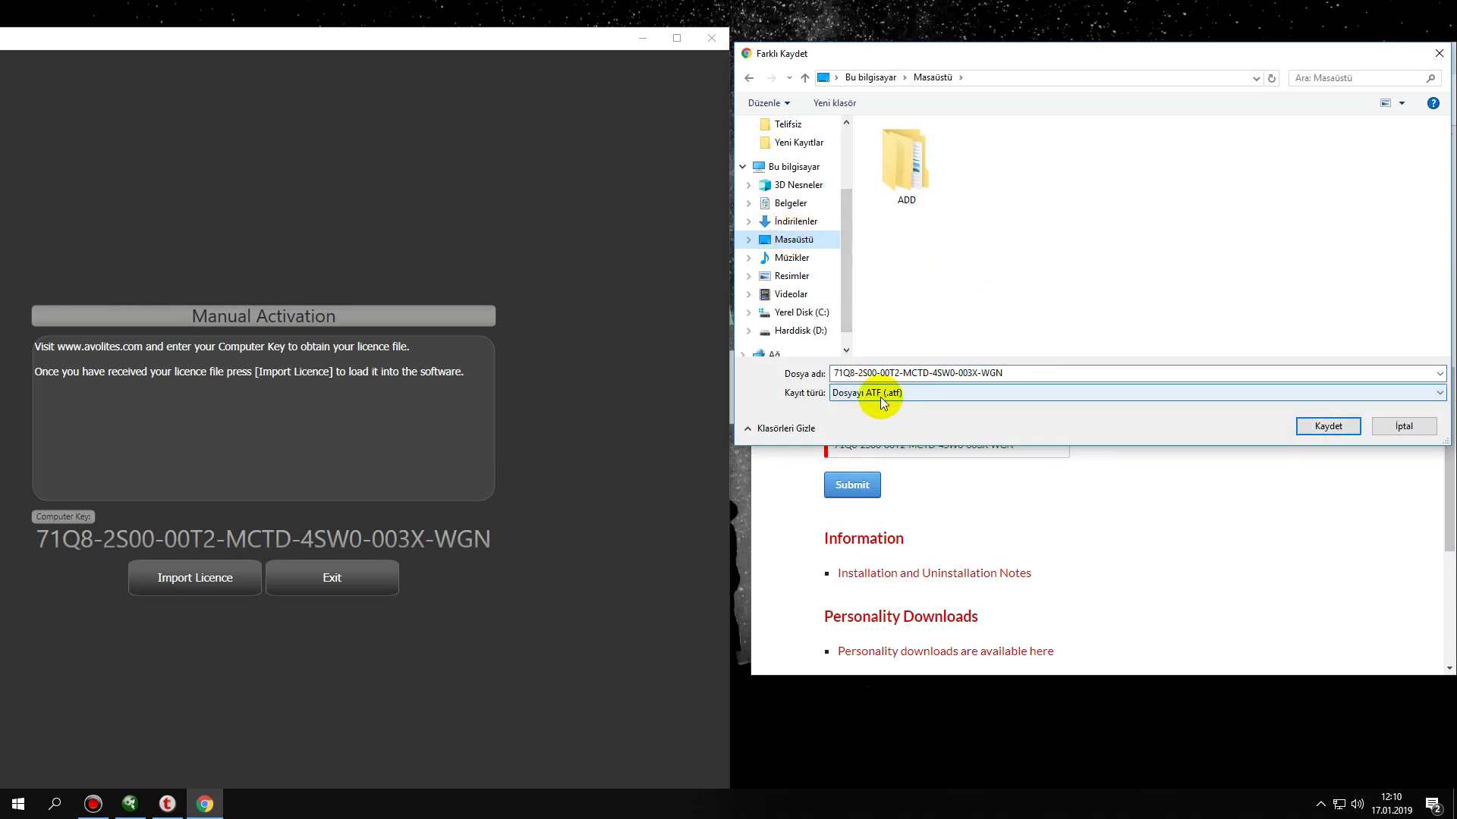
pyautogui.click(1327, 426)
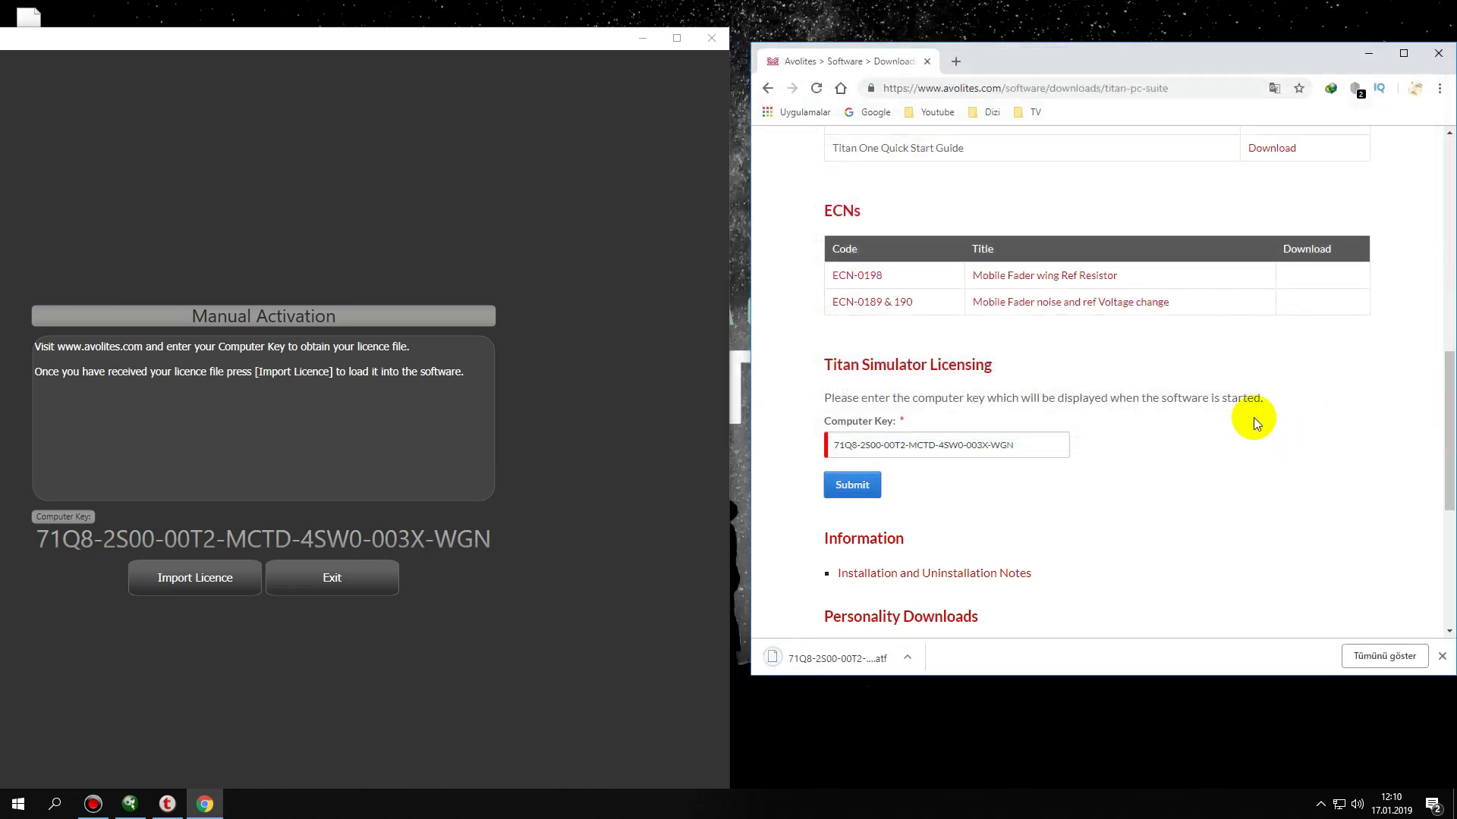
pyautogui.moveTo(1219, 60); pyautogui.dragTo(1090, 76)
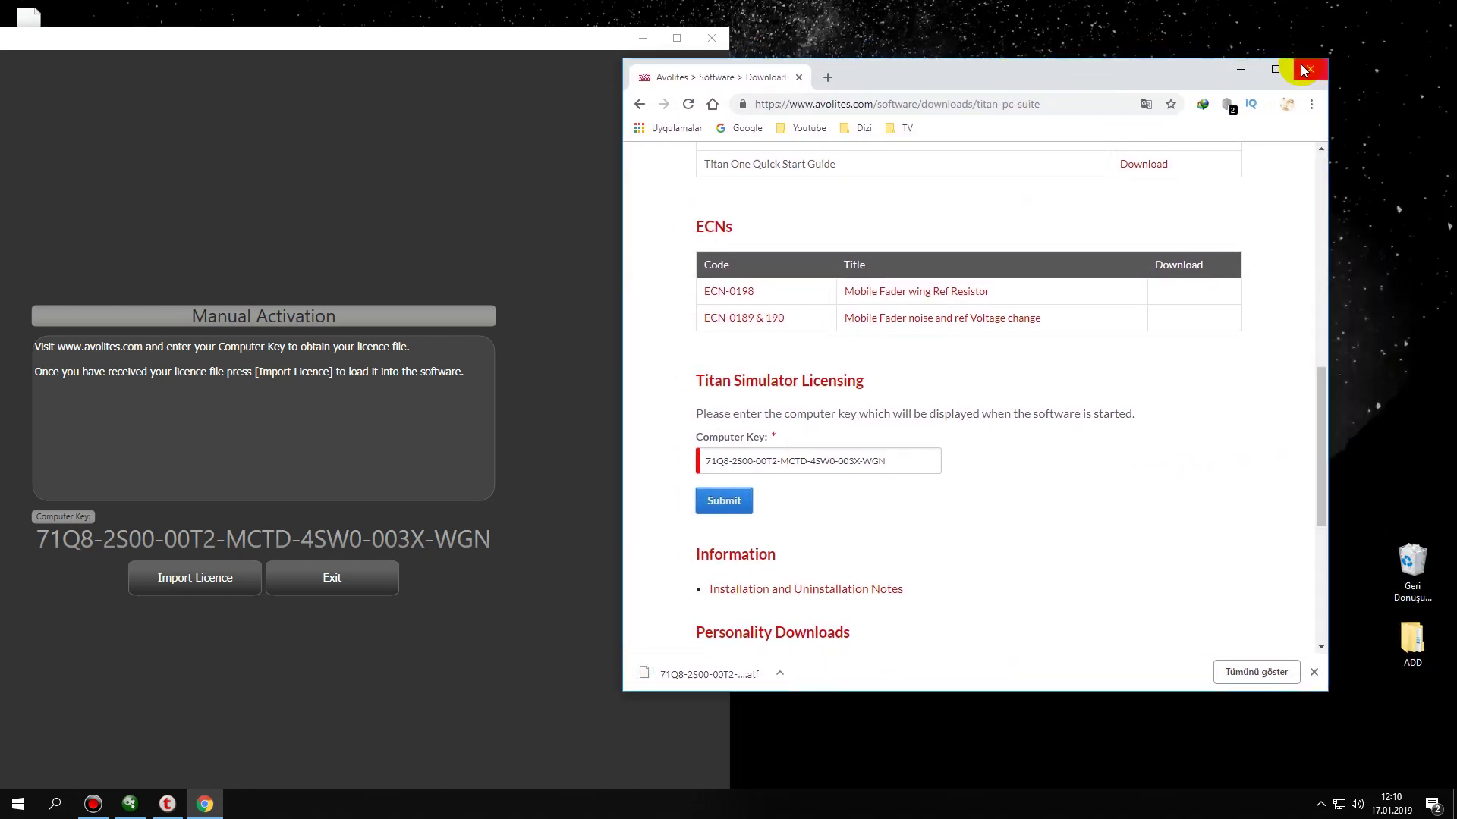
pyautogui.click(1311, 69)
# - Maximize Titan One and import the .atf licence file from Masaüstü through Import Licence > Browse
pyautogui.click(677, 39)
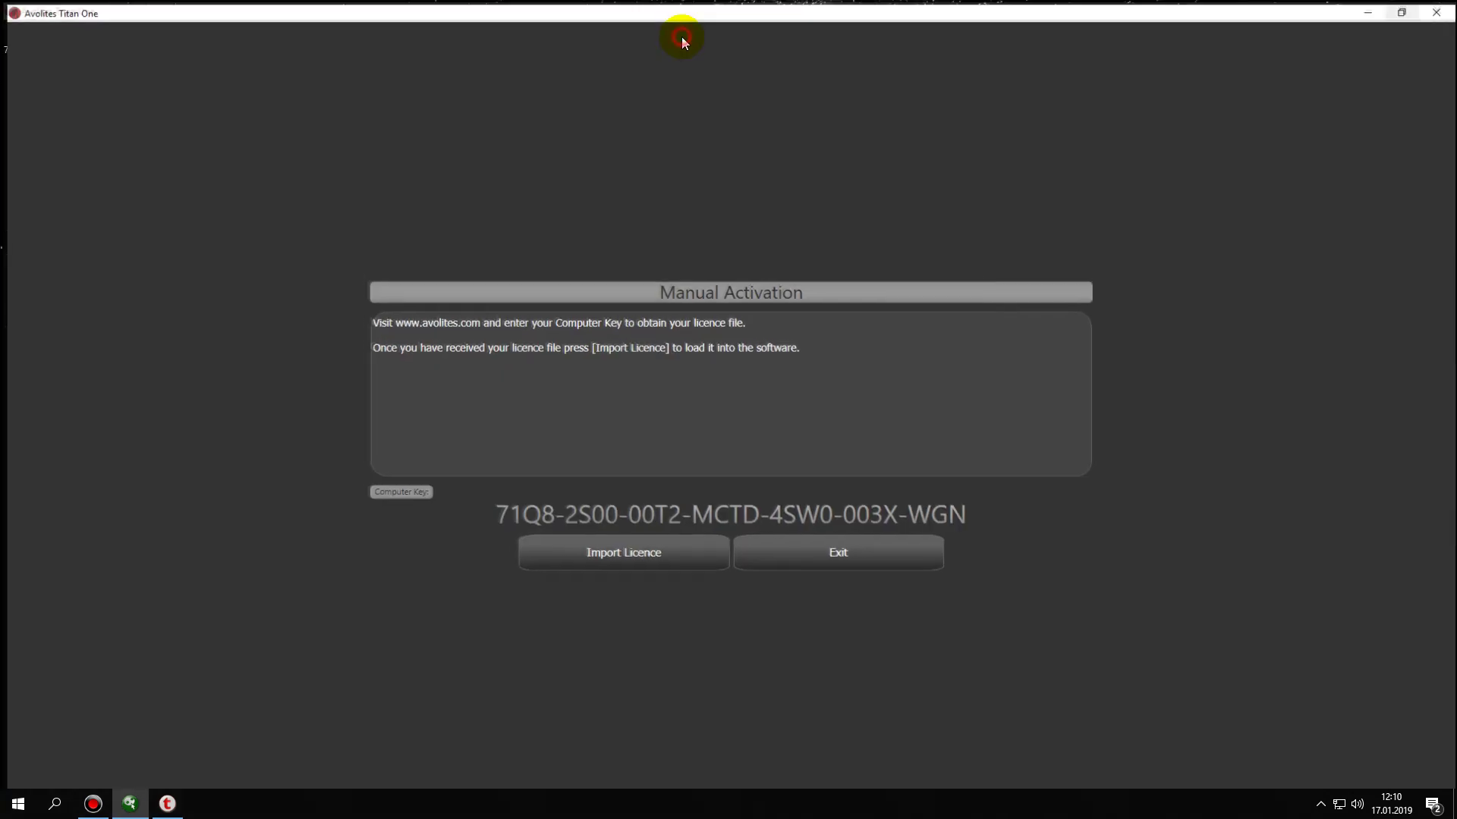
pyautogui.click(631, 555)
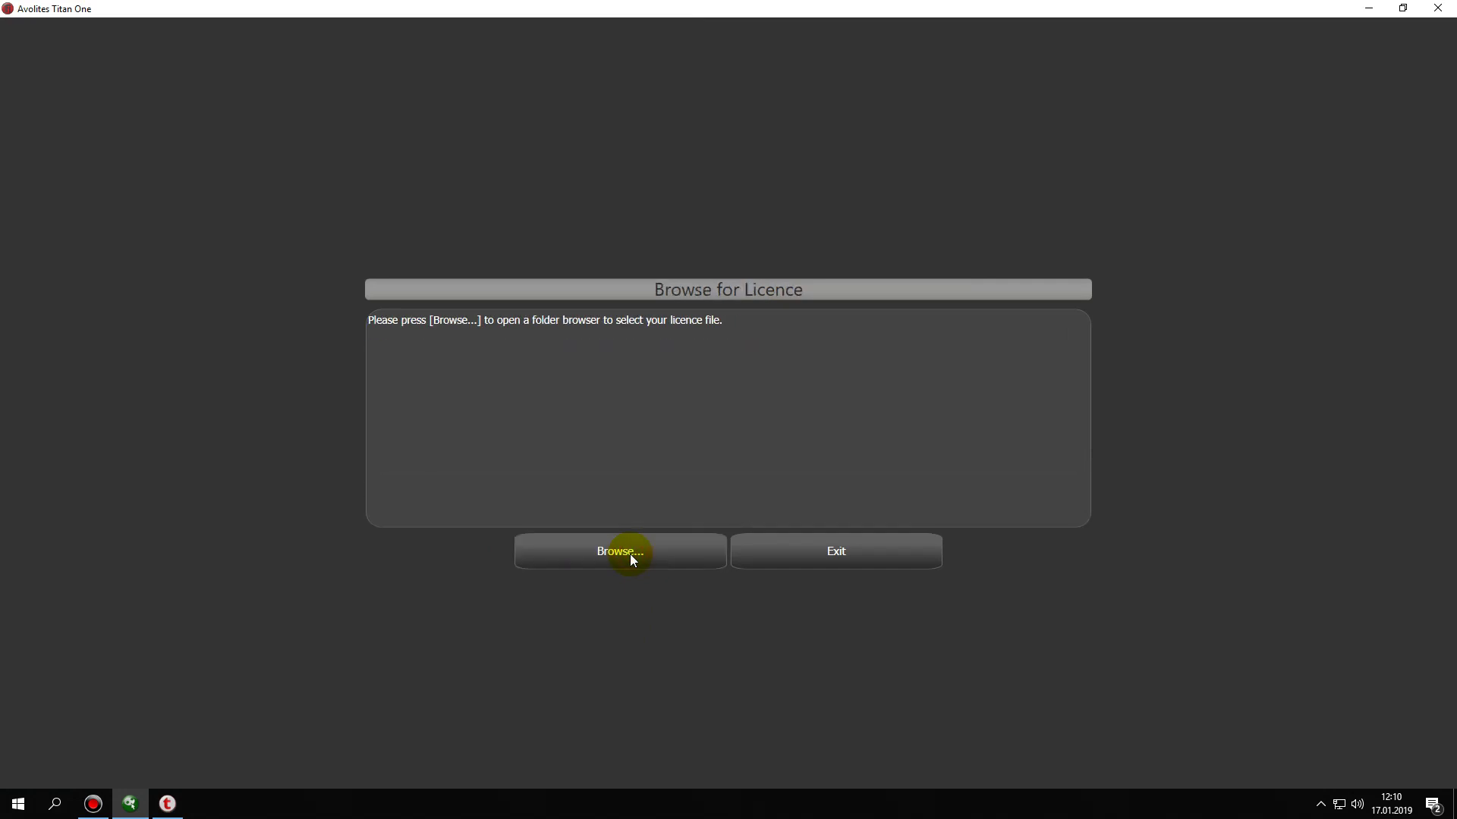
pyautogui.click(637, 553)
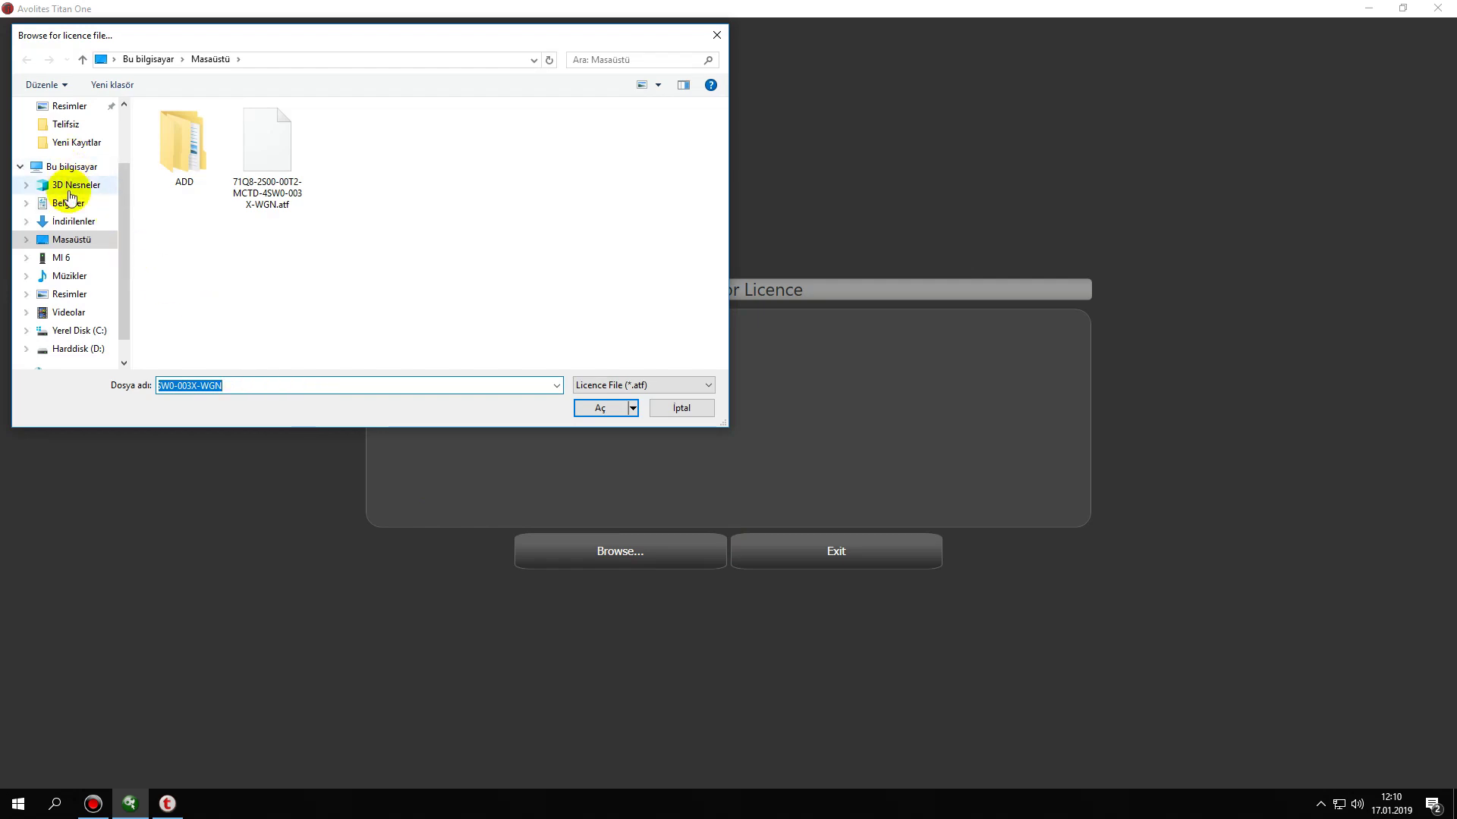
pyautogui.click(71, 239)
pyautogui.click(270, 157)
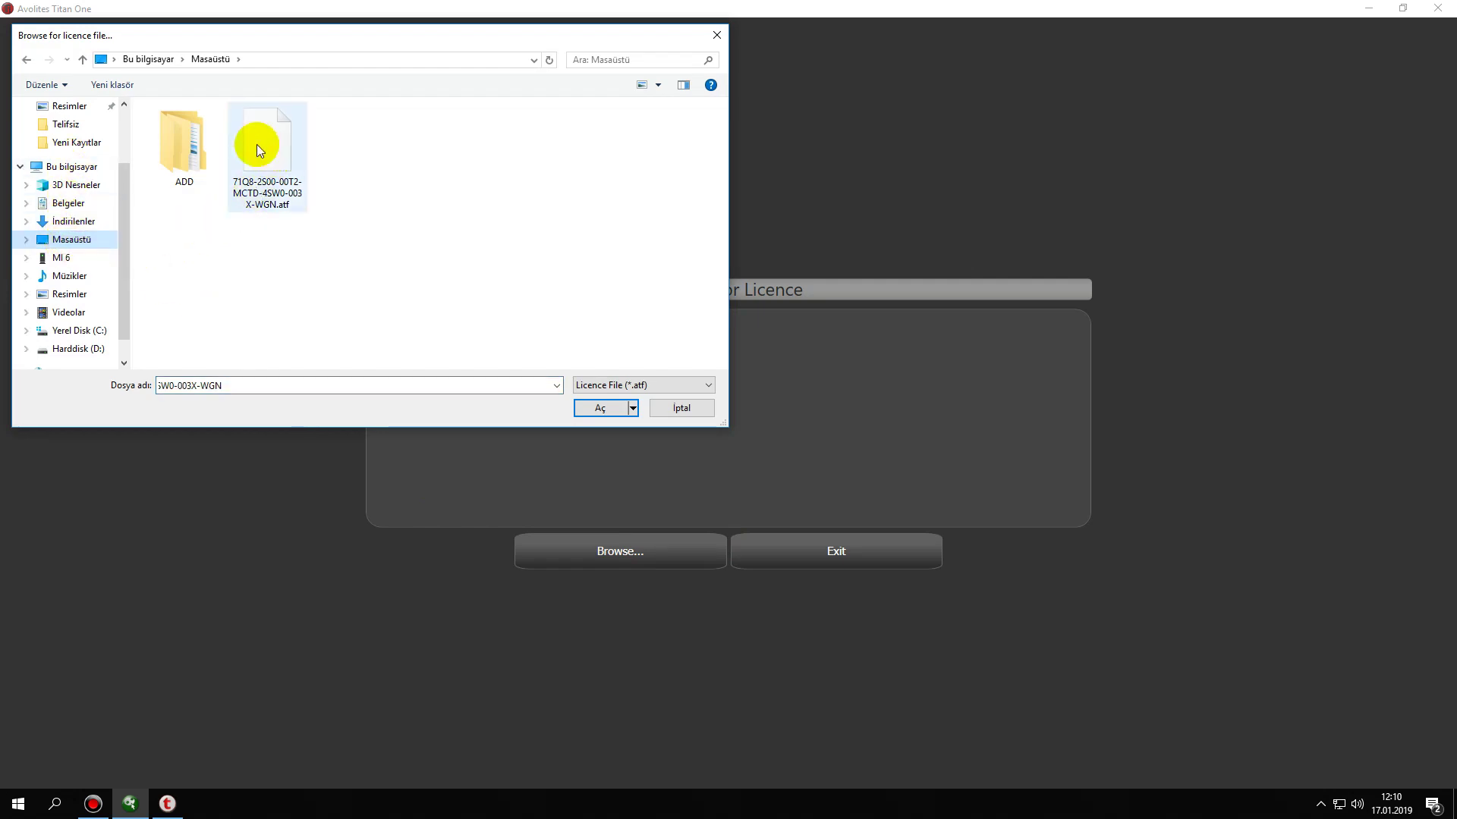
pyautogui.click(257, 147)
pyautogui.click(586, 411)
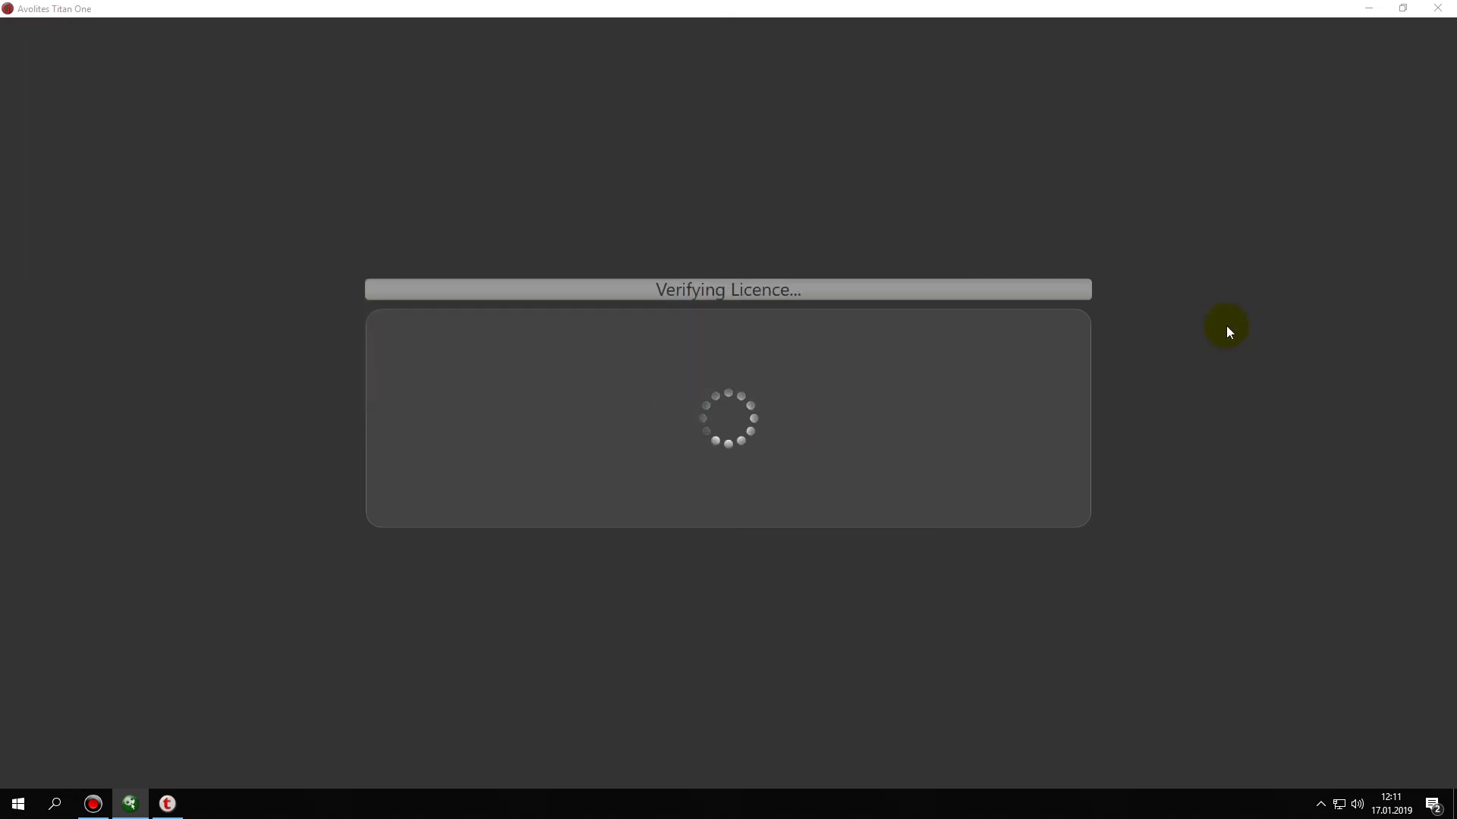